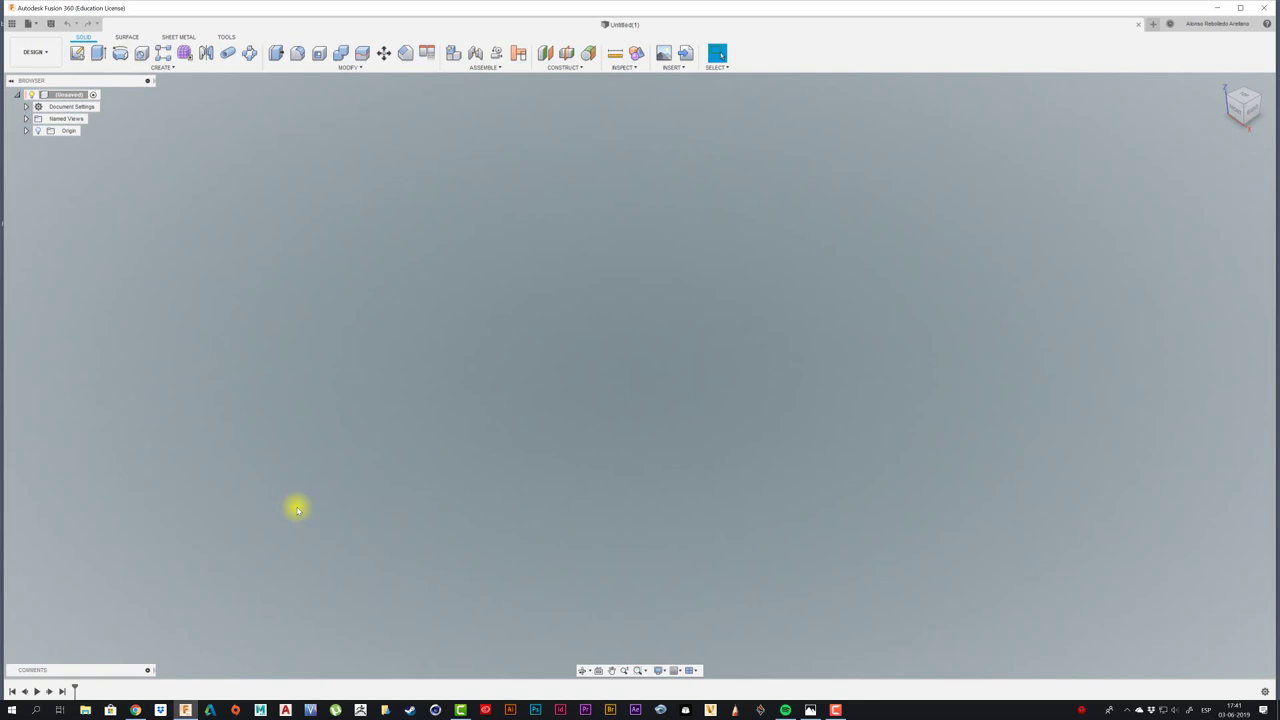
# - Look over the Design behaviour preferences, then close them and return to the design
pyautogui.click(1200, 24)
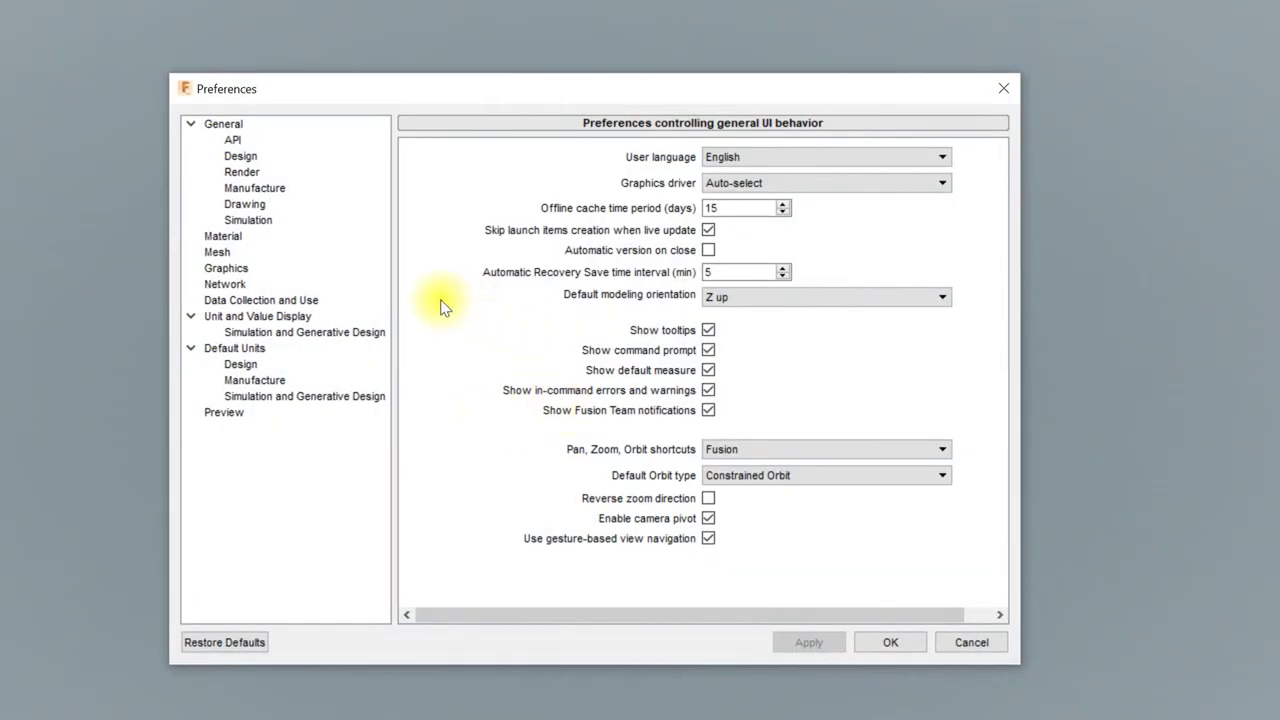
pyautogui.click(240, 142)
pyautogui.click(248, 159)
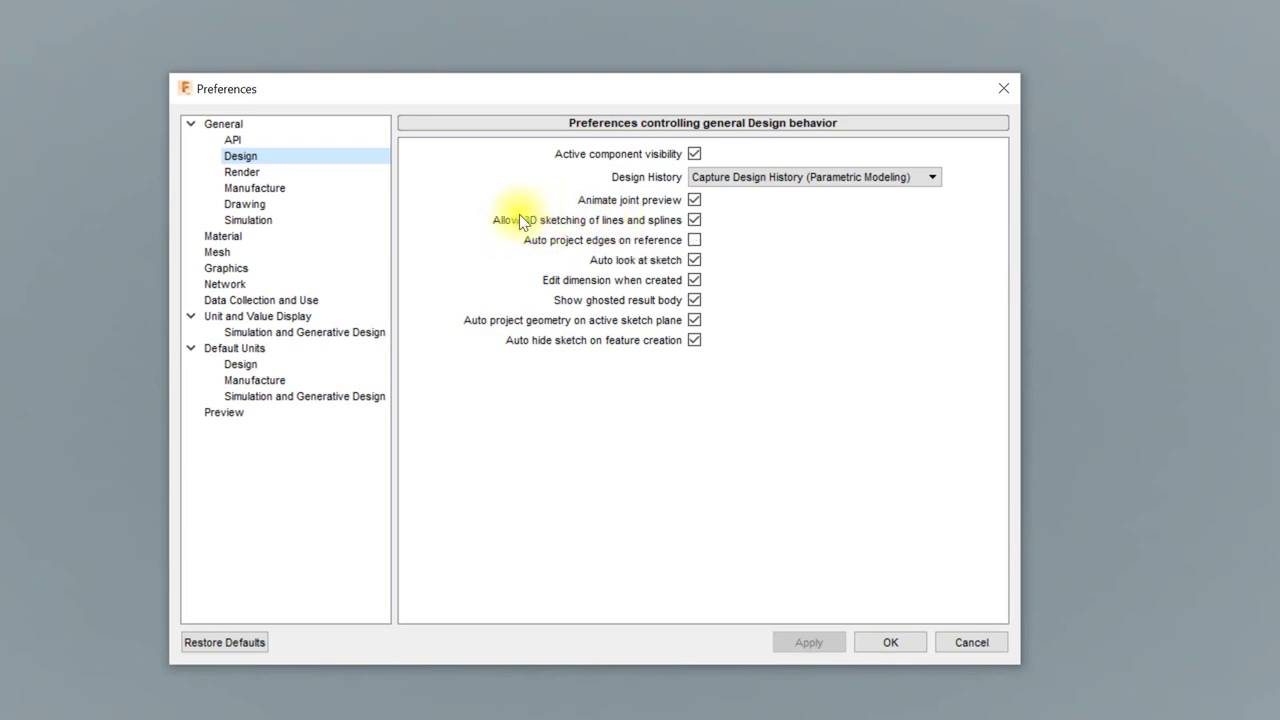
pyautogui.click(836, 566)
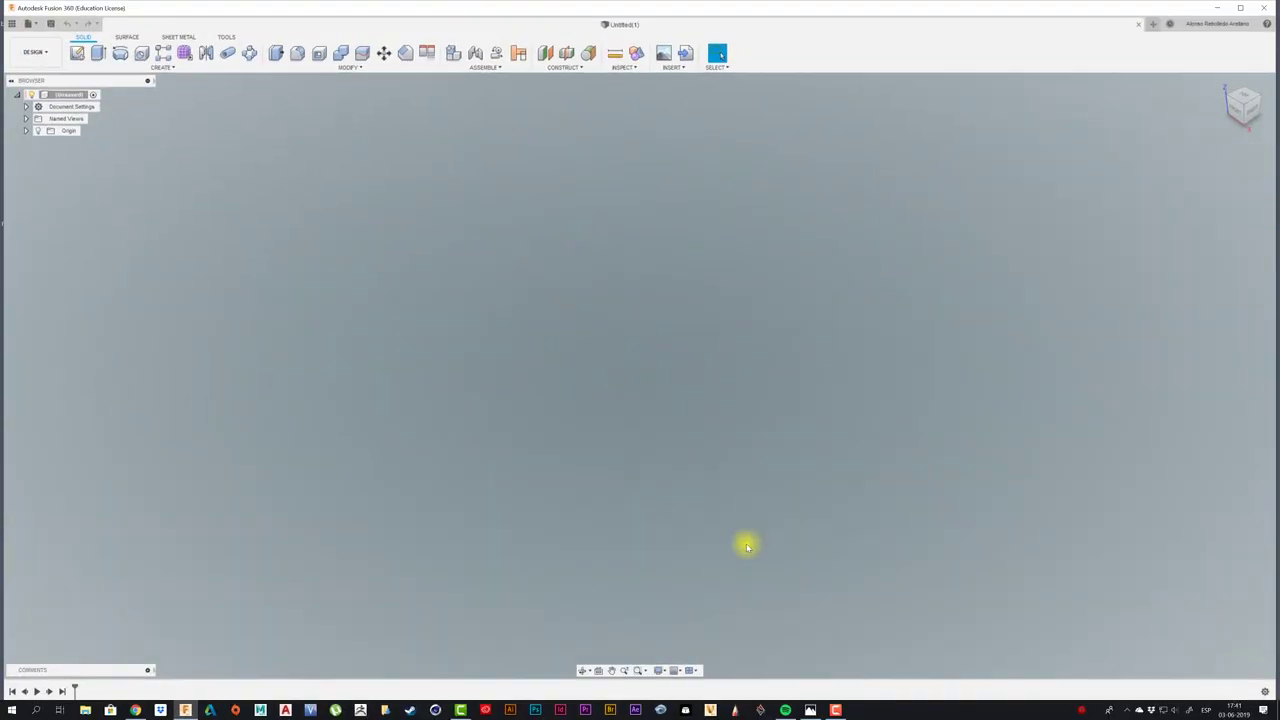
# - View the wire-bending reference photo zoomed in, then return to the design
pyautogui.click(812, 711)
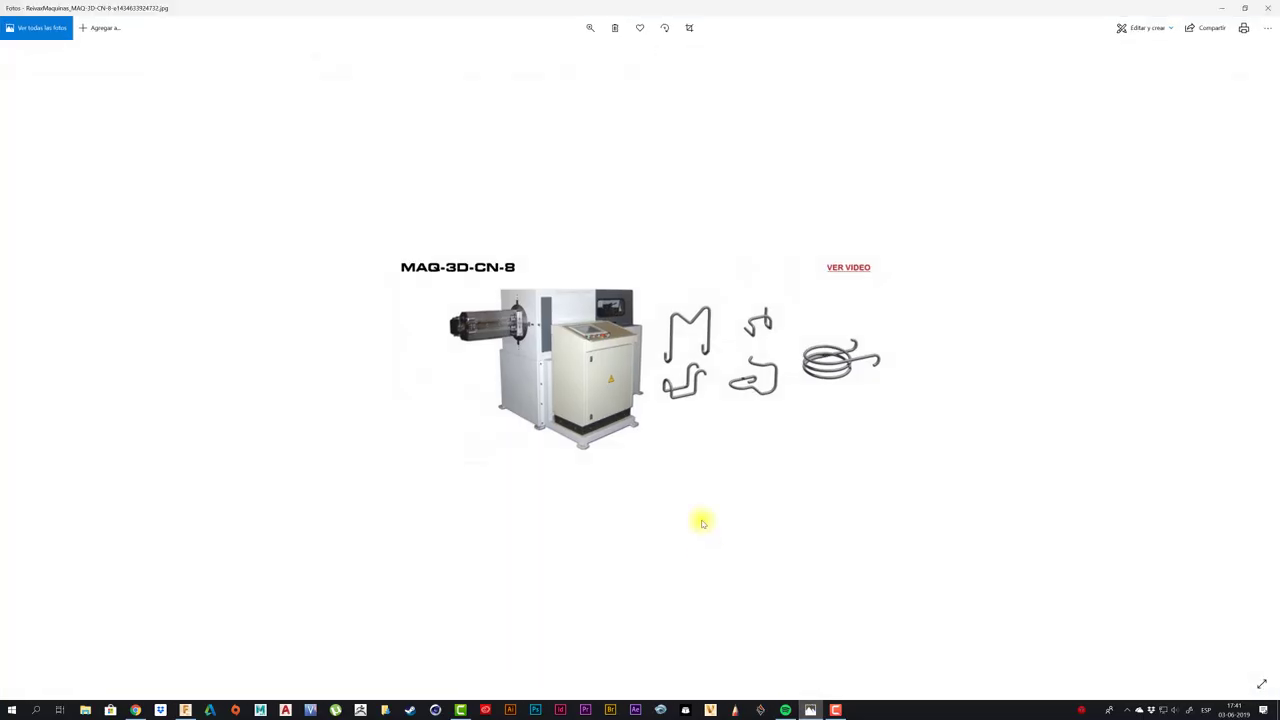
pyautogui.keyDown('ctrl'); pyautogui.scroll(3, 714, 371); pyautogui.keyUp('ctrl')
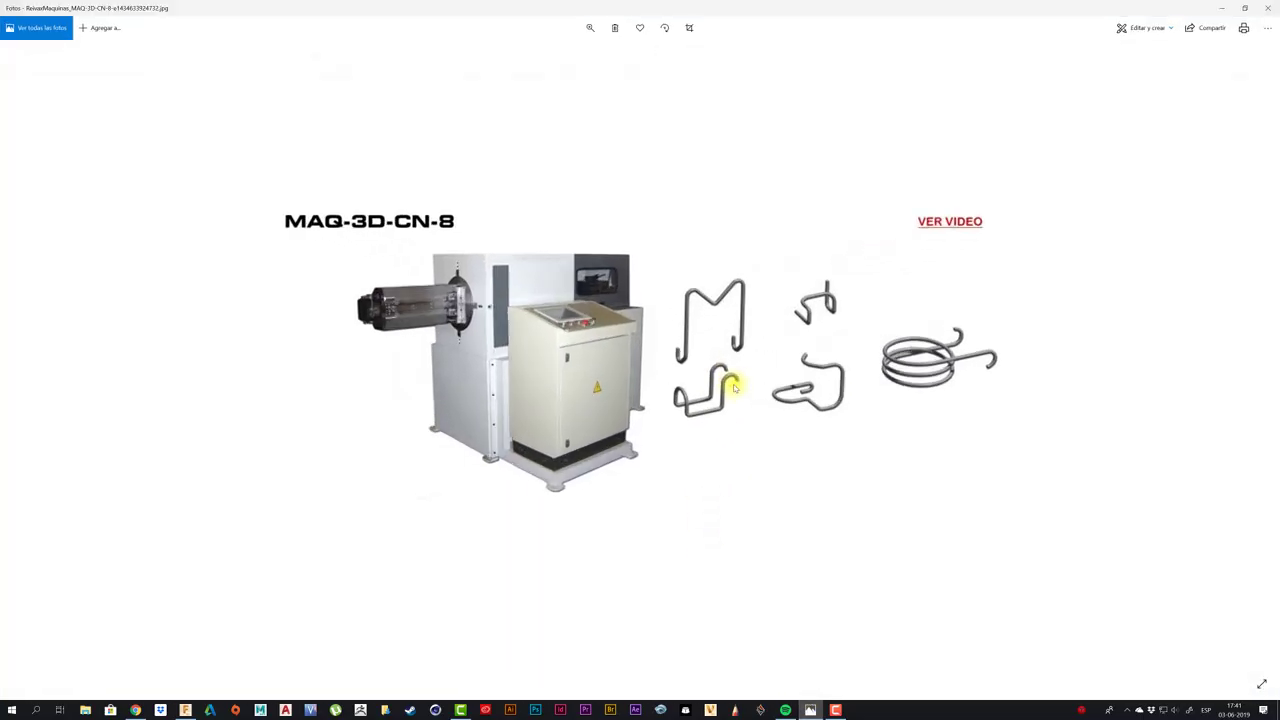
pyautogui.keyDown('ctrl'); pyautogui.scroll(1, 804, 434); pyautogui.keyUp('ctrl')
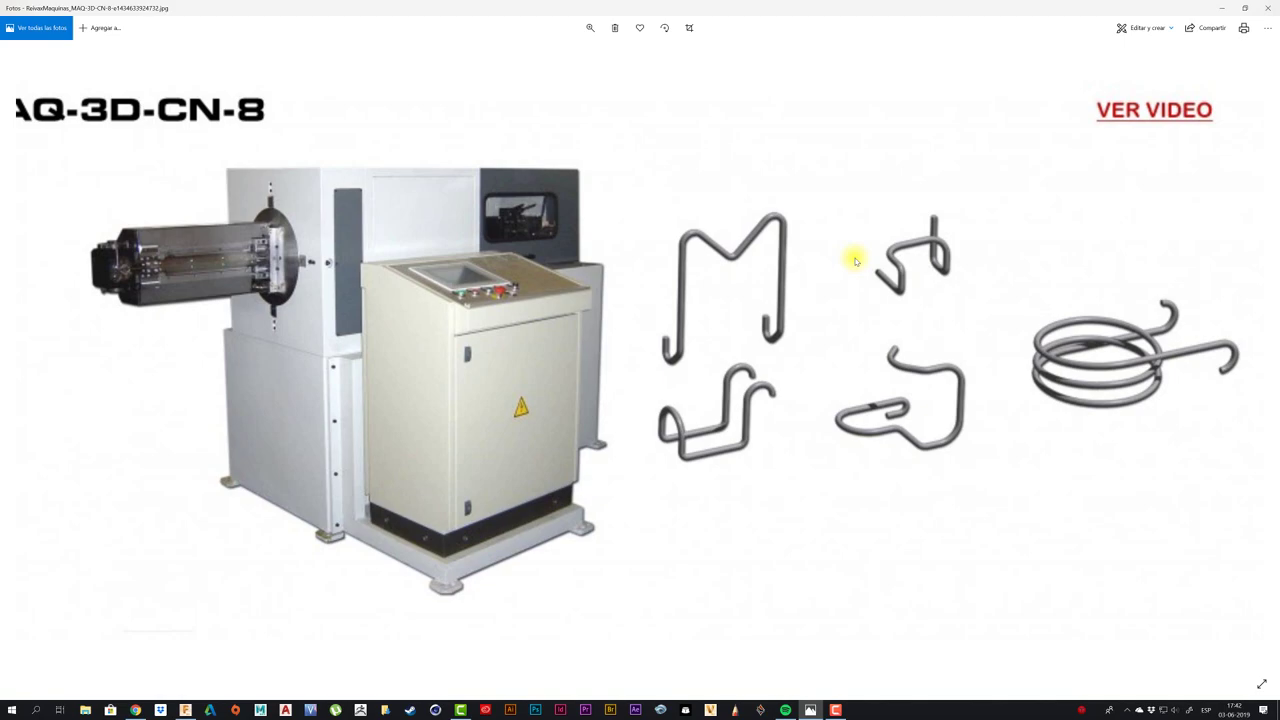
pyautogui.click(1221, 8)
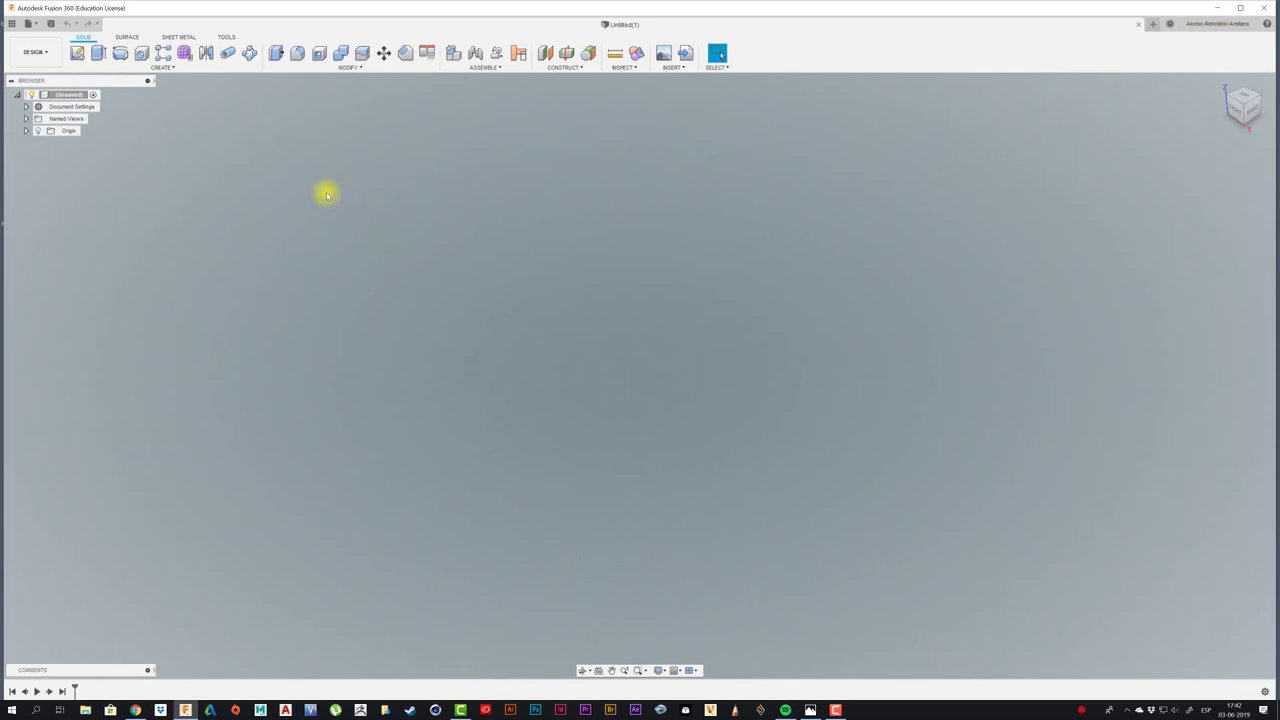
# - Start a sketch on the XY ground plane and draw an 80 mm line from the origin
pyautogui.click(78, 56)
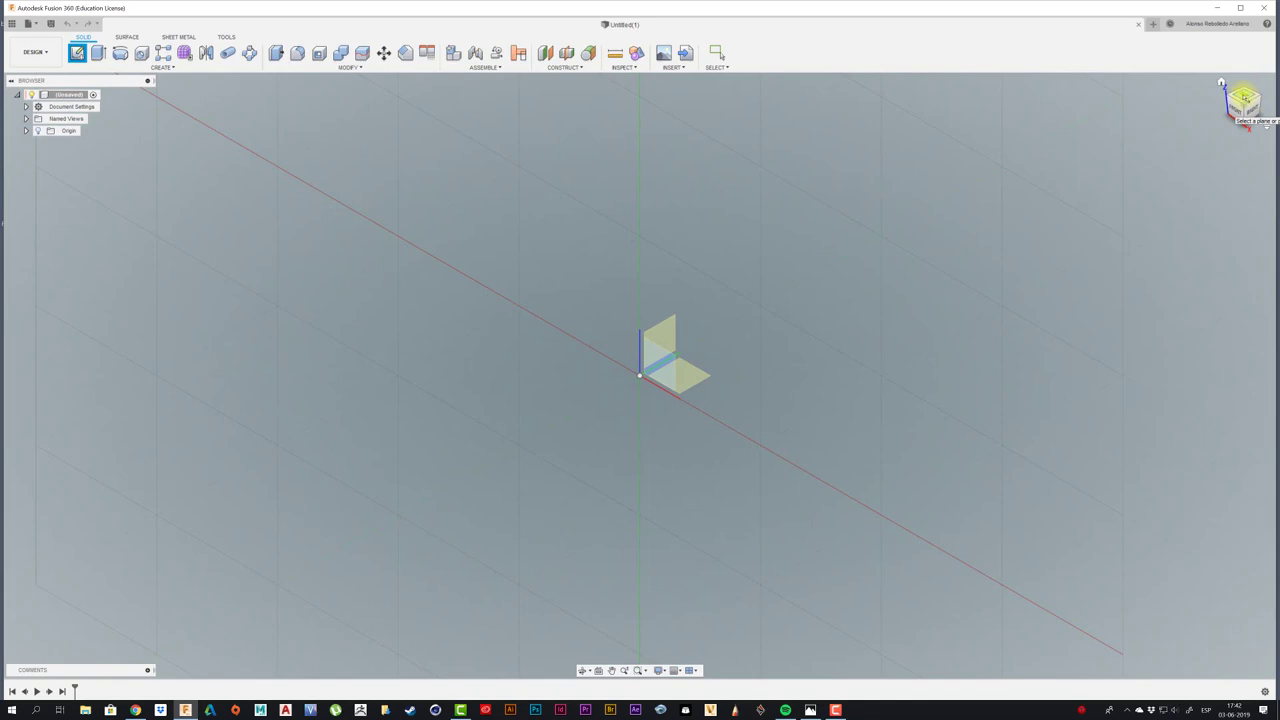
pyautogui.click(686, 379)
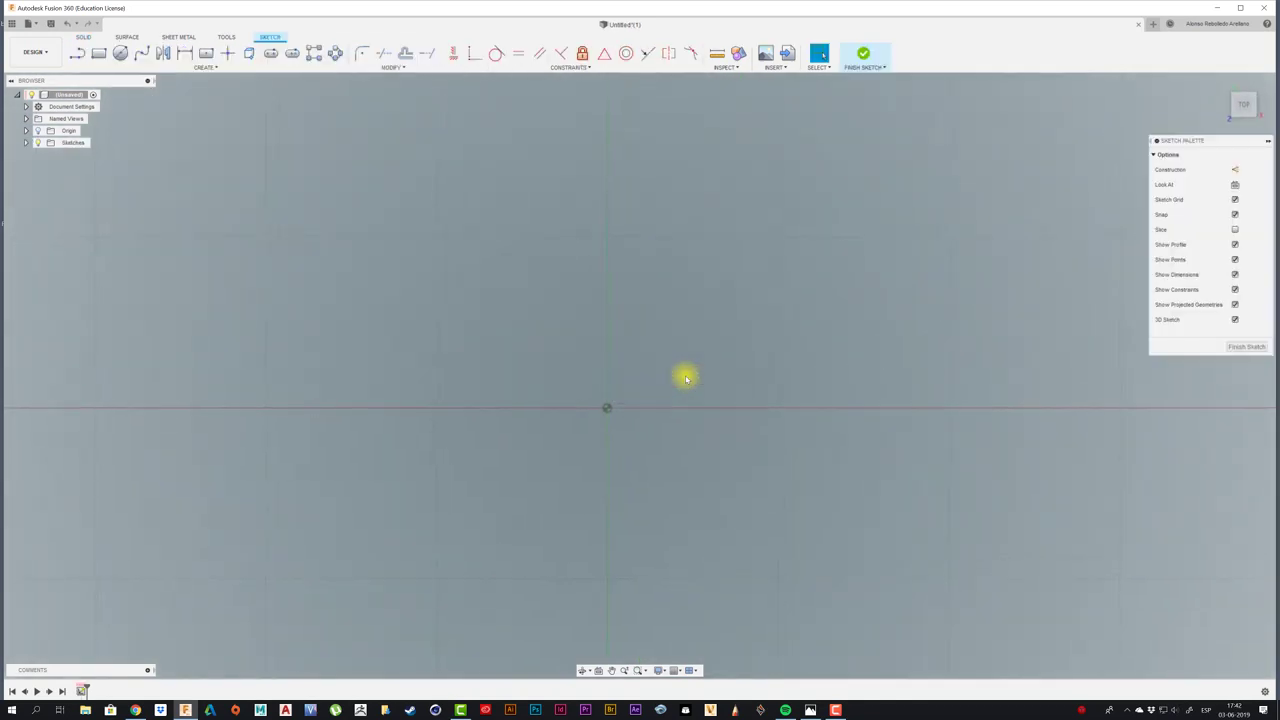
pyautogui.press('l')
pyautogui.click(607, 408)
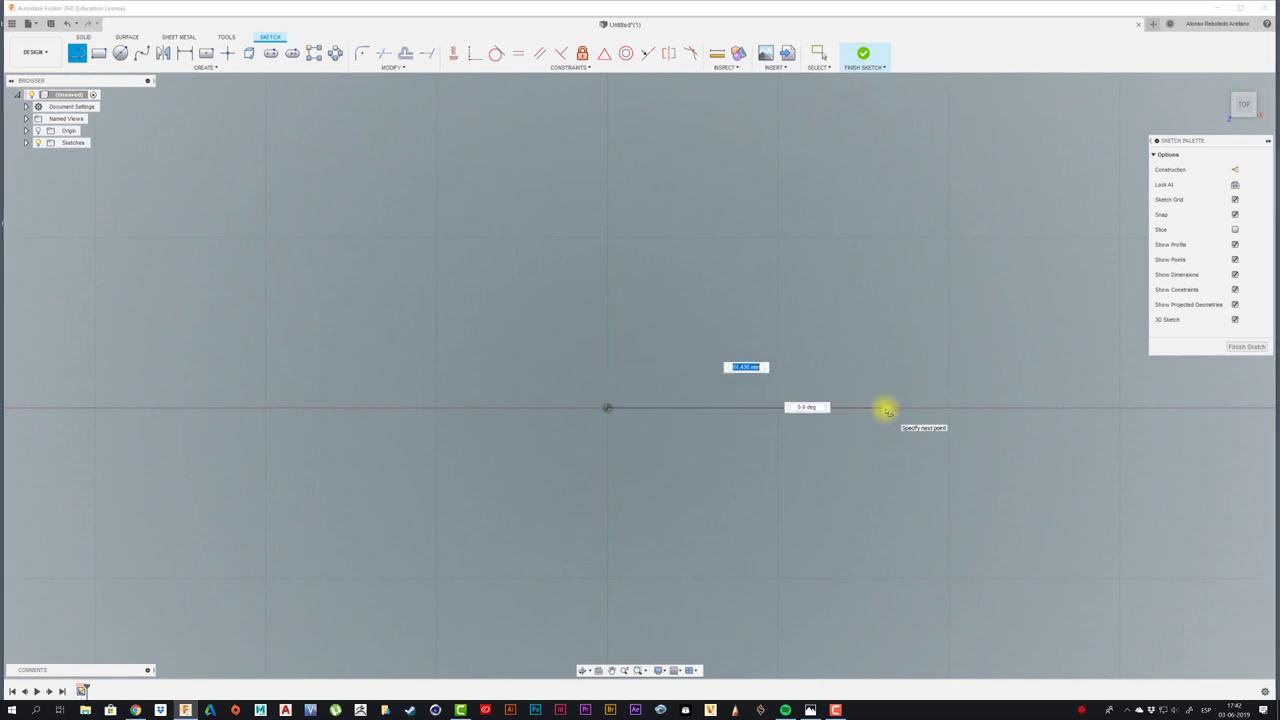
pyautogui.press('Return')
pyautogui.press('Escape')
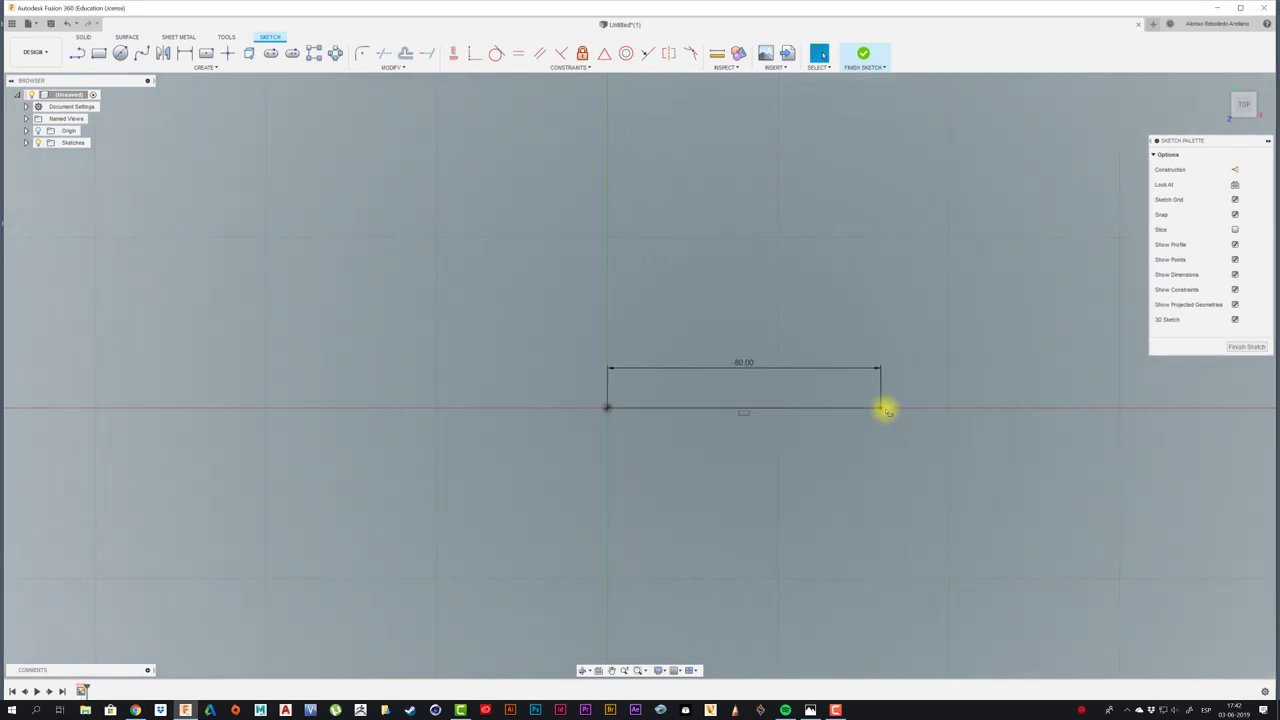
# - Draw a 50 mm line from its end, then a top line back to the vertical axis
pyautogui.press('l')
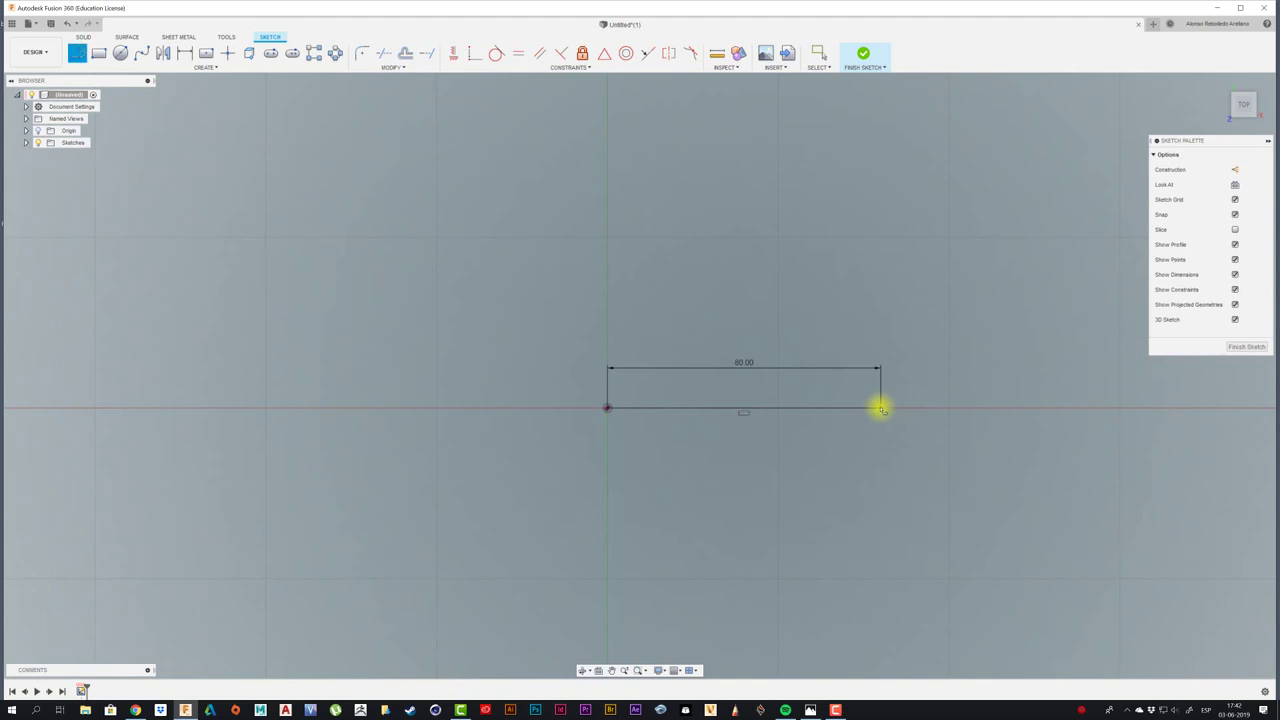
pyautogui.click(880, 408)
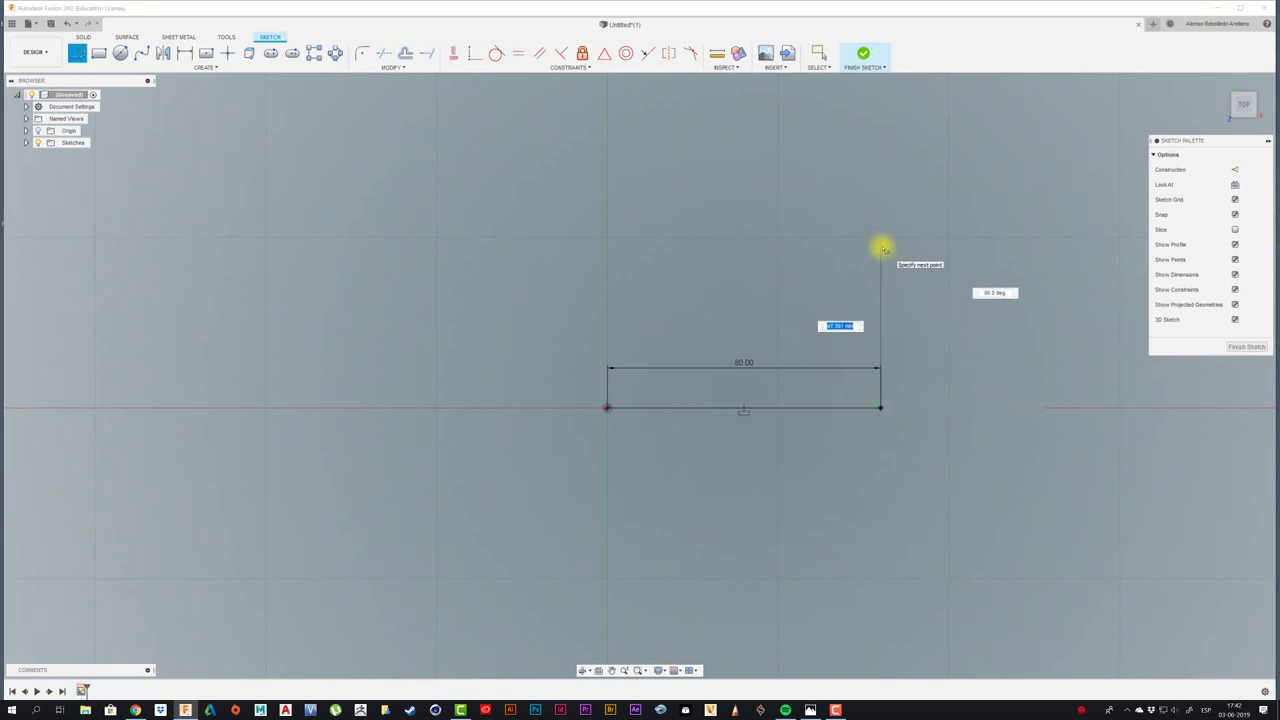
pyautogui.press('Return')
pyautogui.press('Escape')
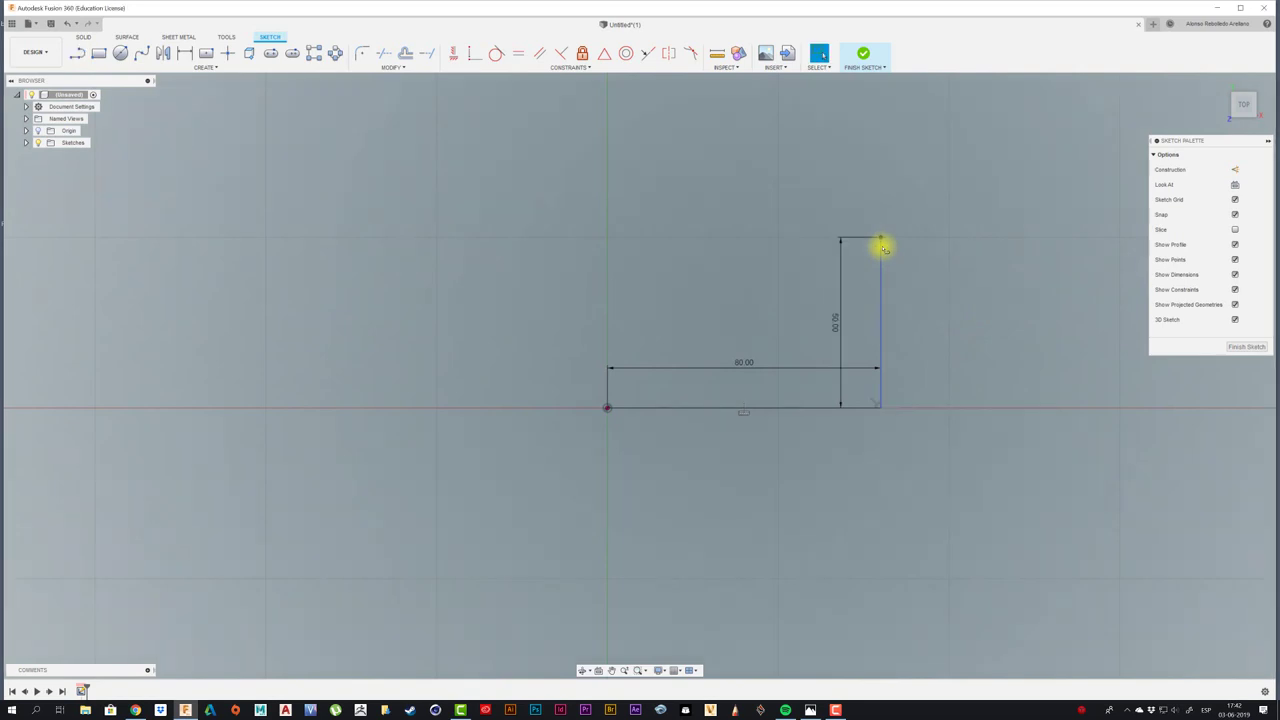
pyautogui.press('l')
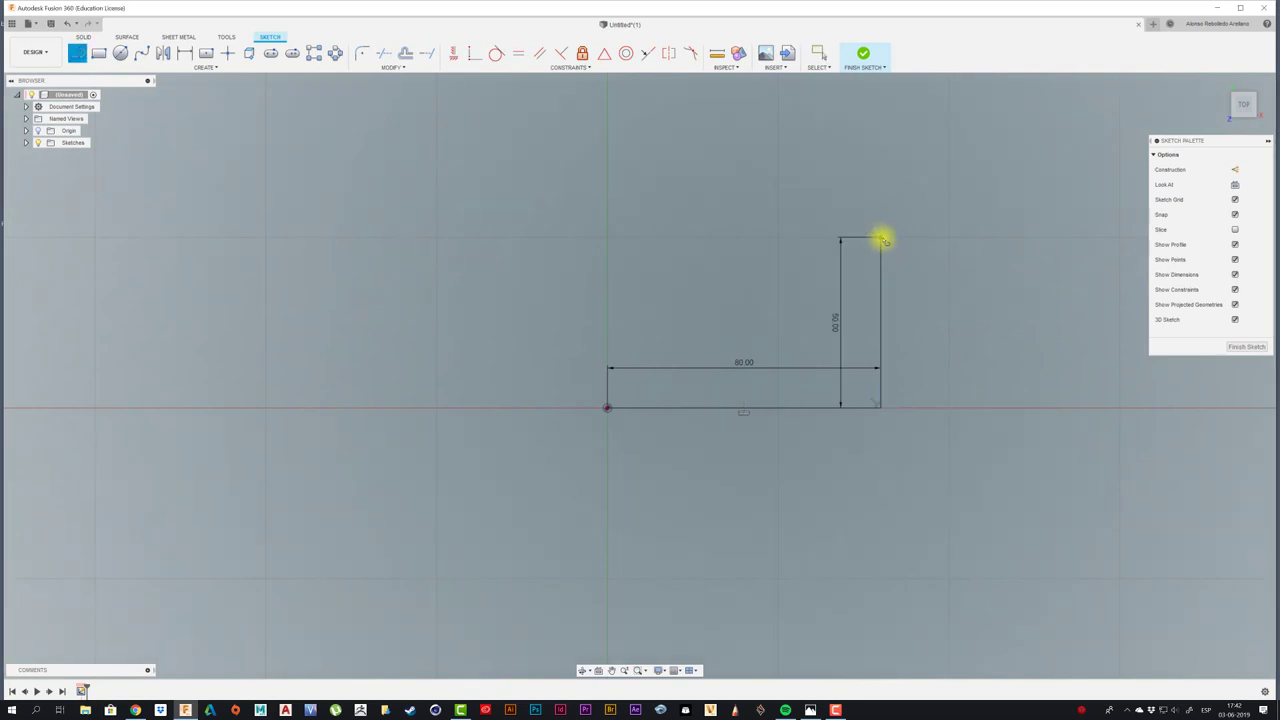
pyautogui.click(880, 237)
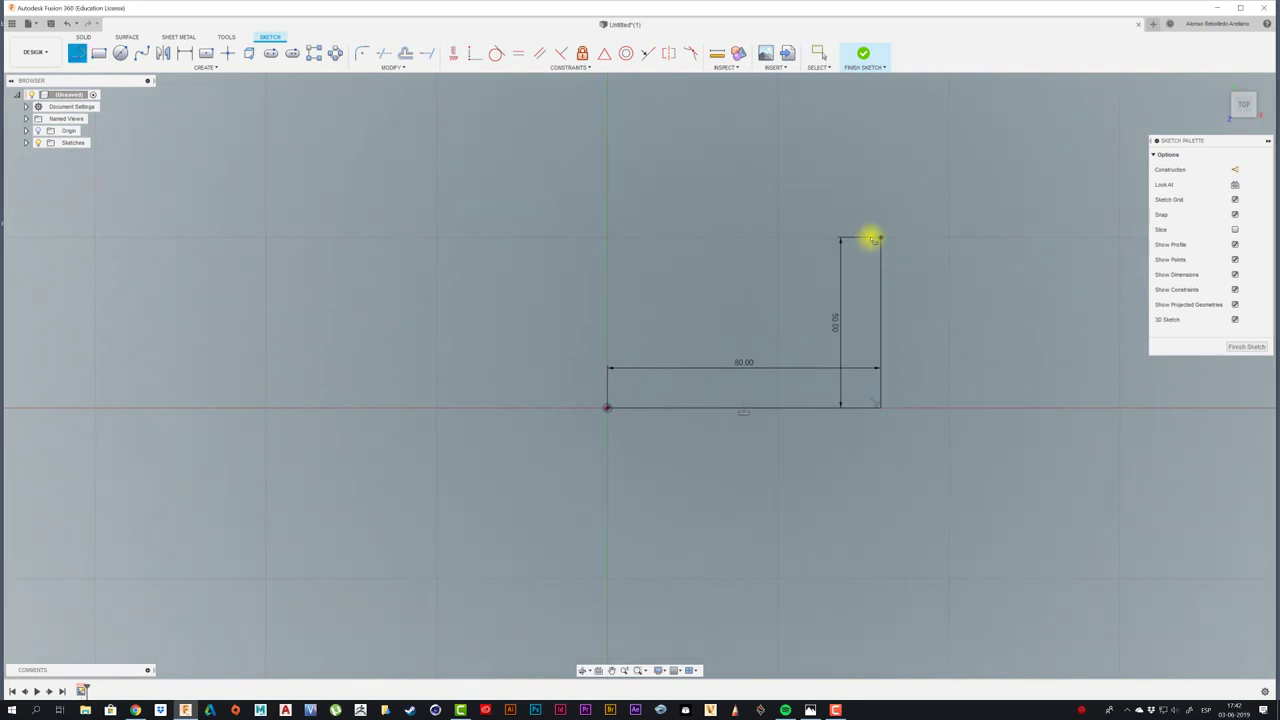
pyautogui.click(608, 237)
pyautogui.press('Escape')
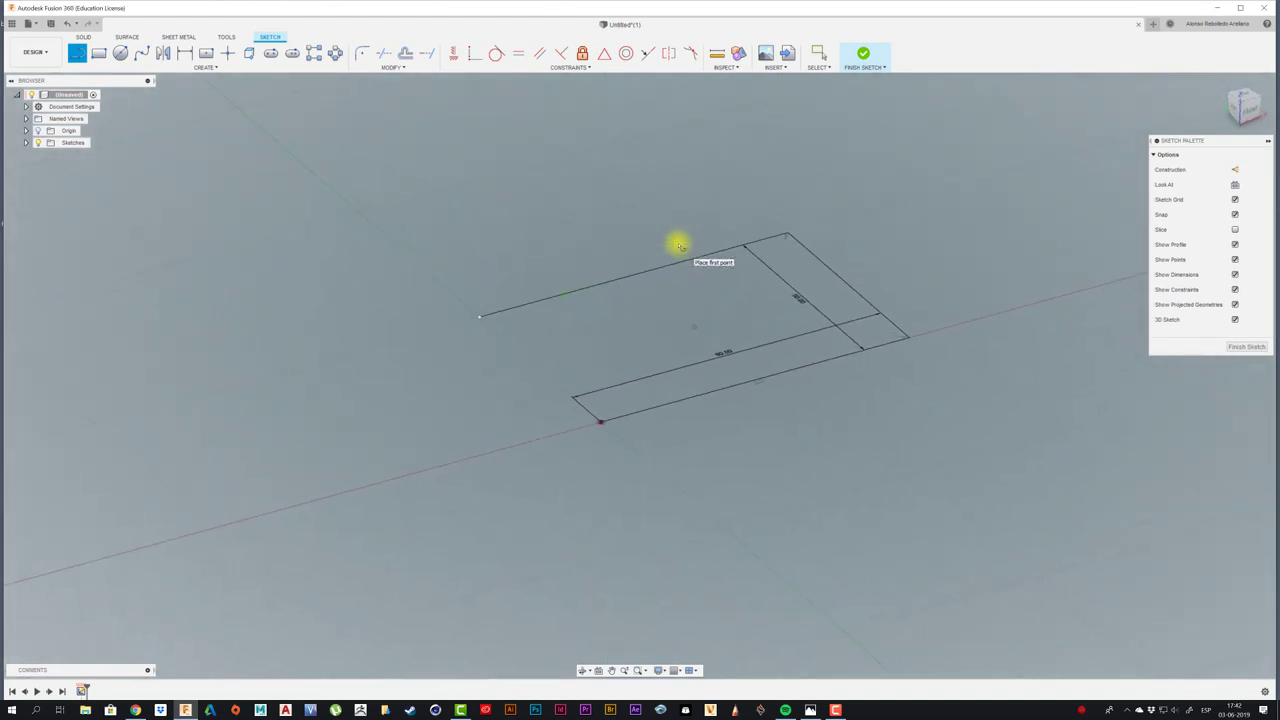
# - Delete the 80 and 50 sketch dimensions, then turn to a 3D corner view zoomed out
pyautogui.press('Escape')
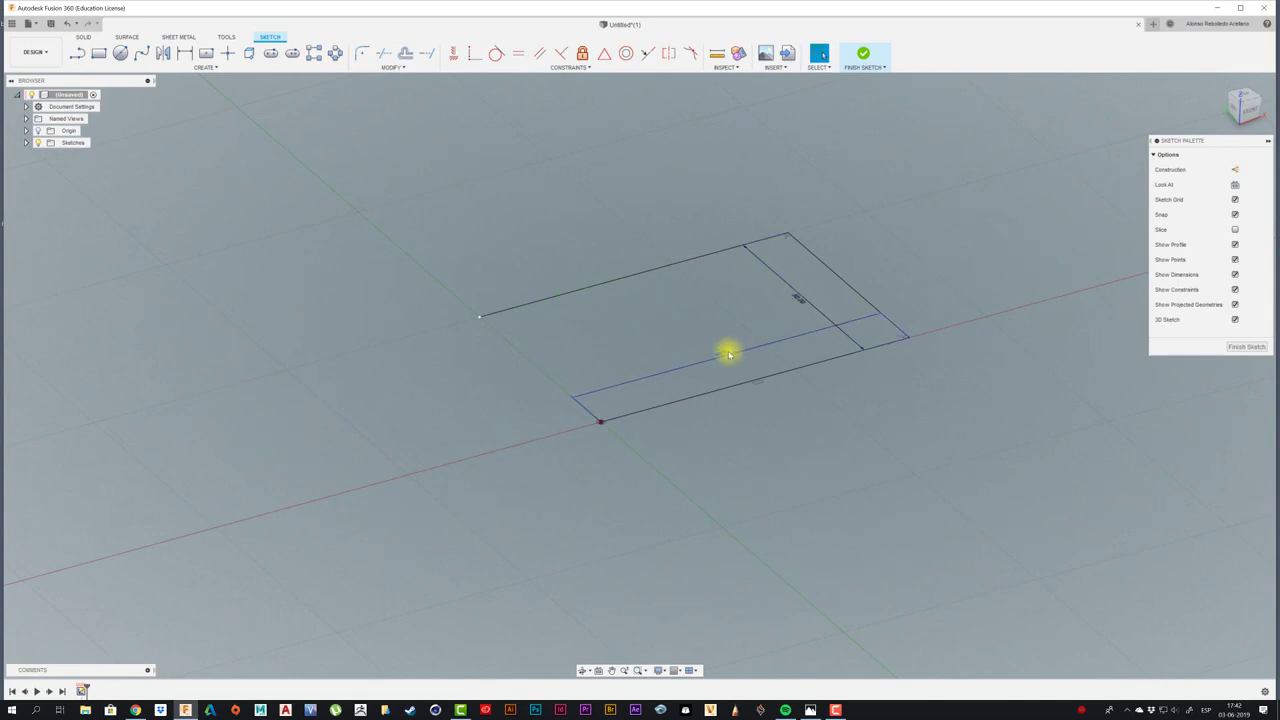
pyautogui.rightClick(729, 354)
pyautogui.click(694, 334)
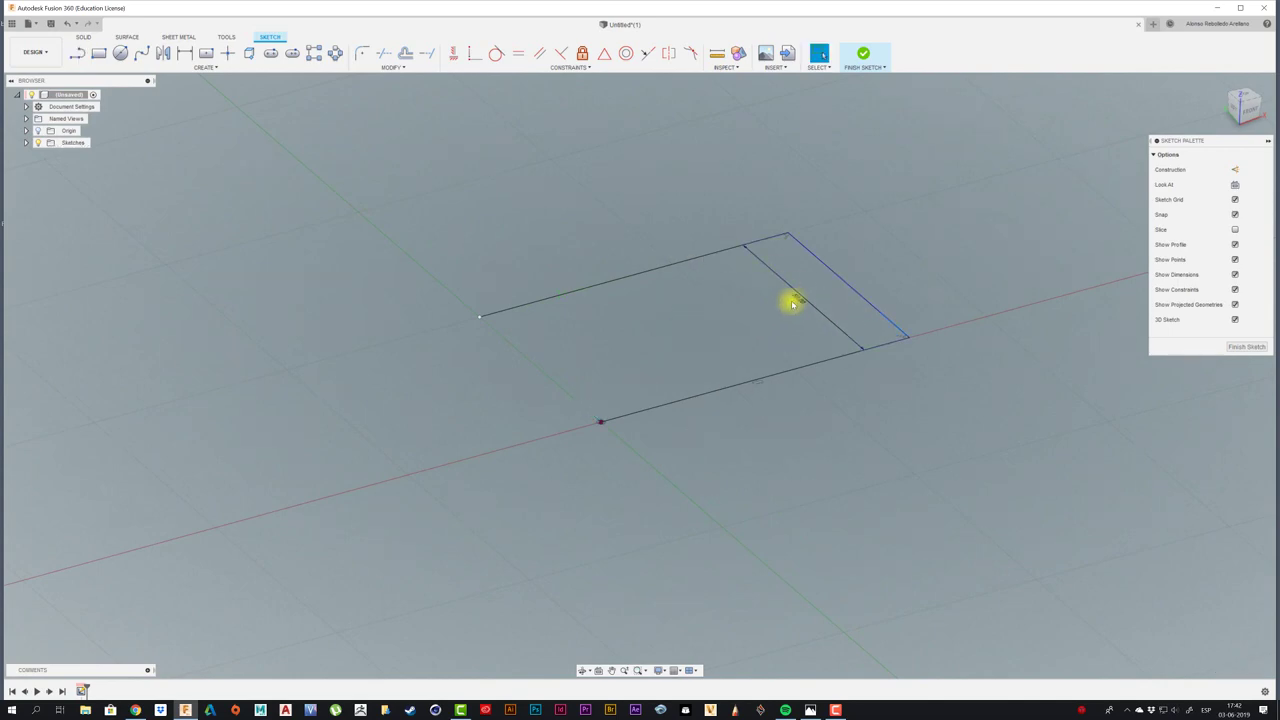
pyautogui.rightClick(802, 297)
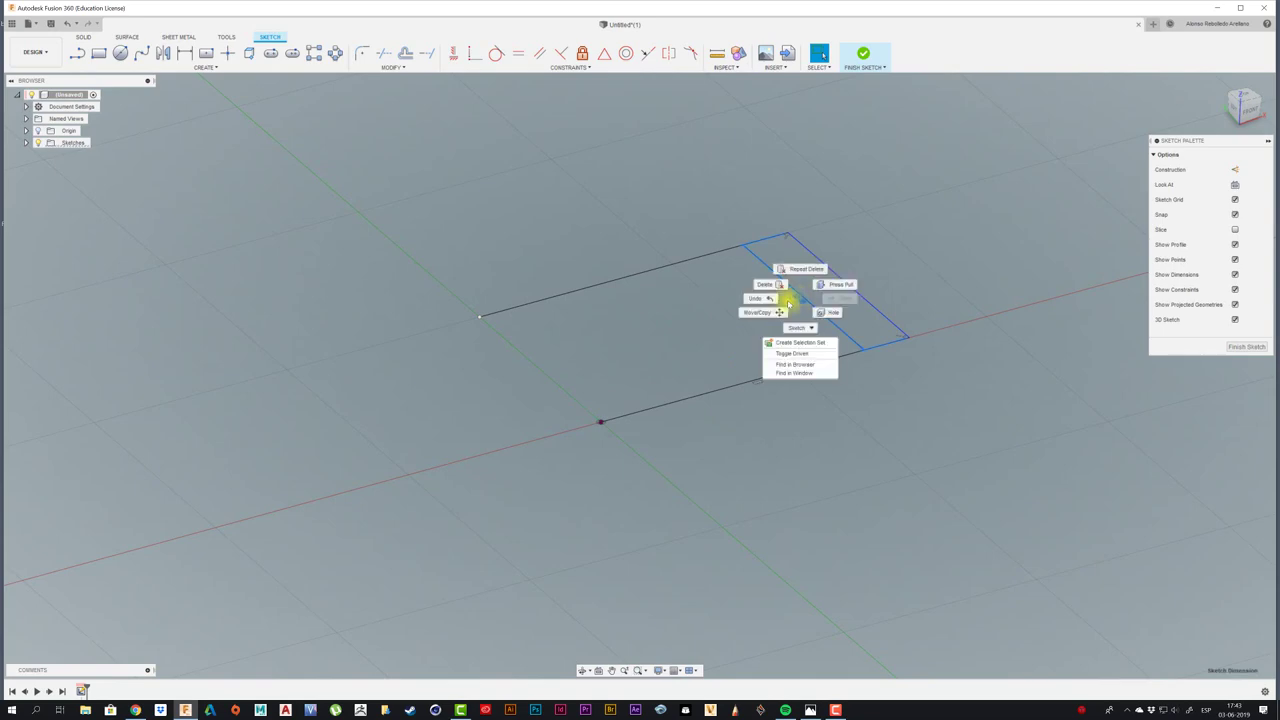
pyautogui.click(777, 287)
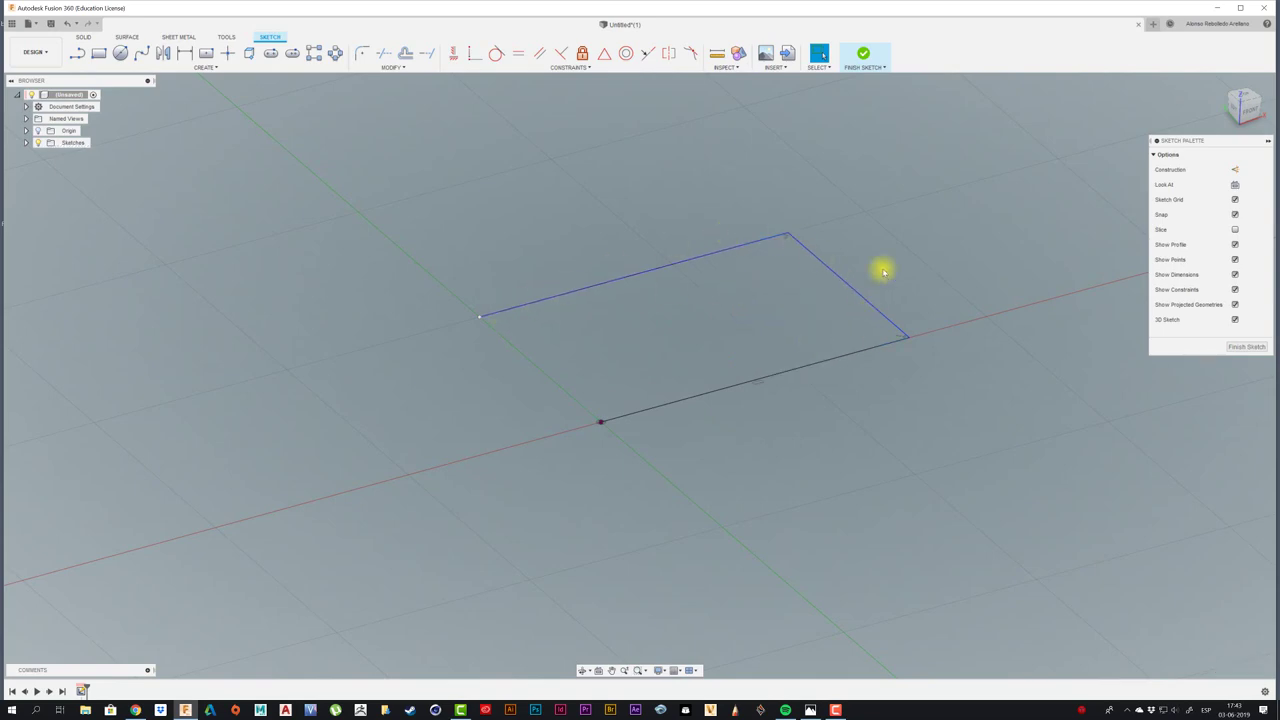
pyautogui.click(1229, 82)
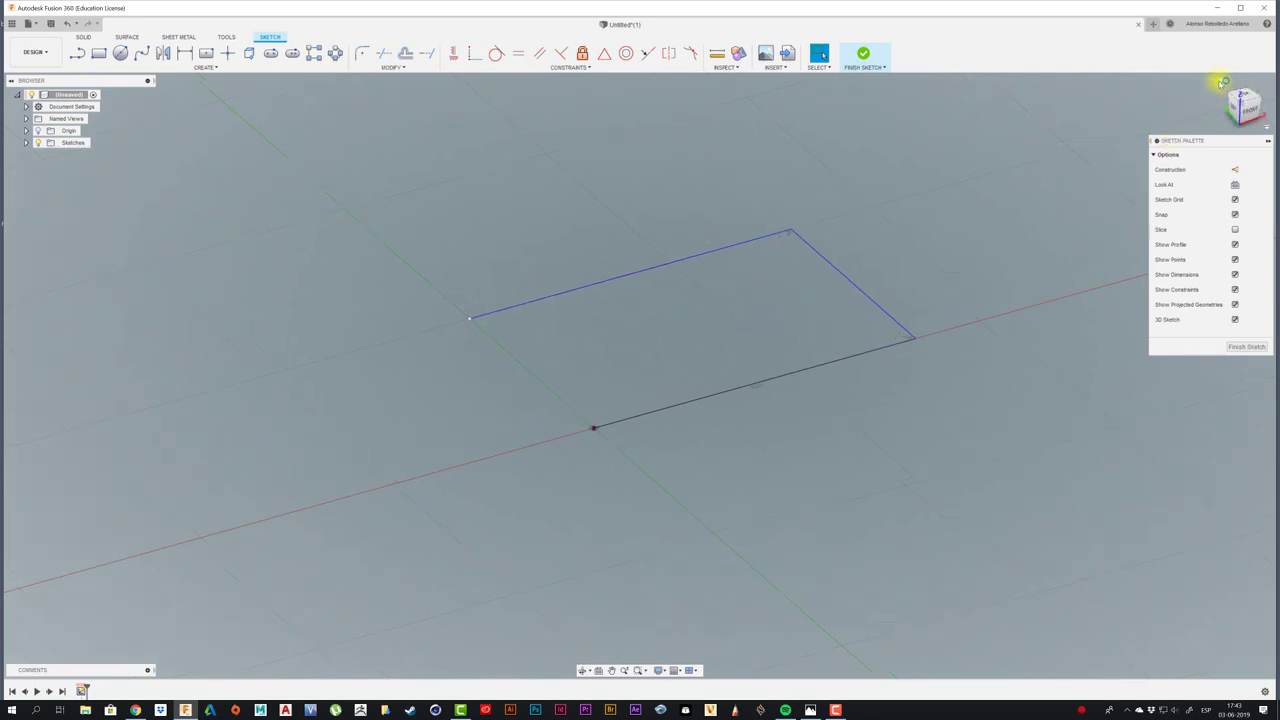
pyautogui.scroll(-2, 914, 243)
pyautogui.scroll(-2, 917, 247)
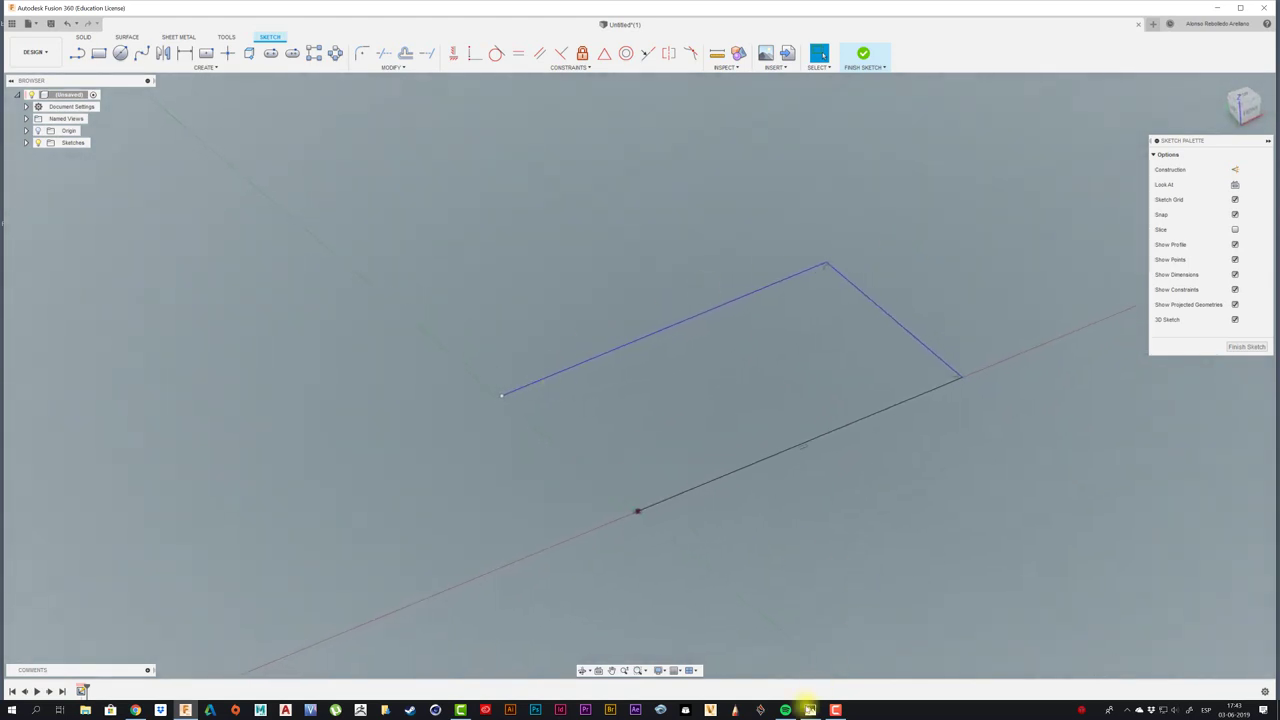
pyautogui.click(810, 709)
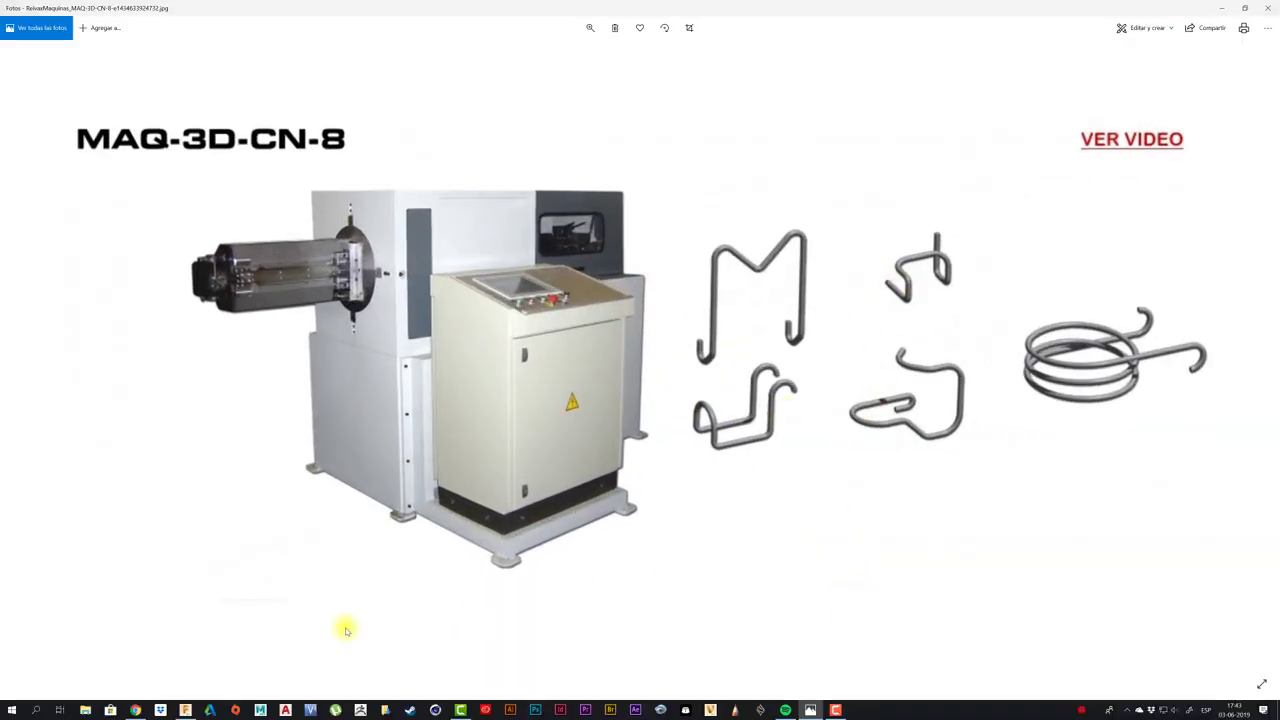
pyautogui.click(185, 709)
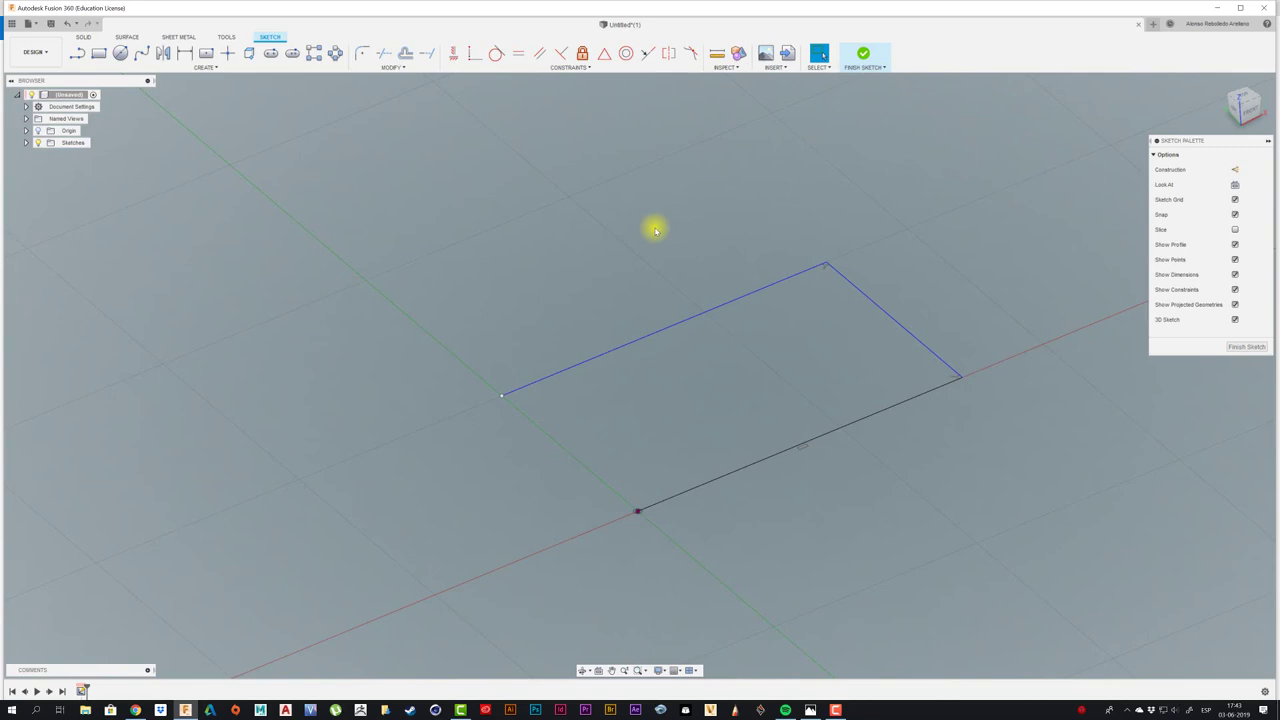
# - Remove a stray line drawn from the open end and enable 3D Sketch in the Sketch Palette
pyautogui.press('l')
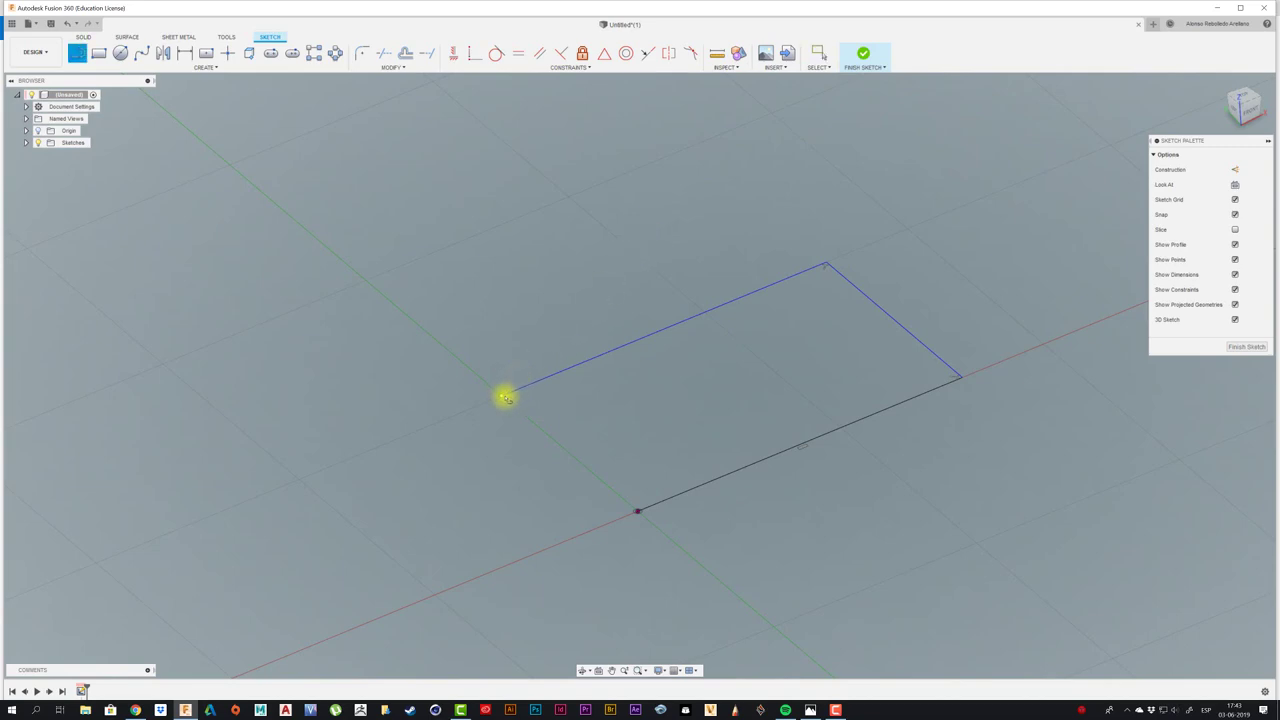
pyautogui.click(501, 397)
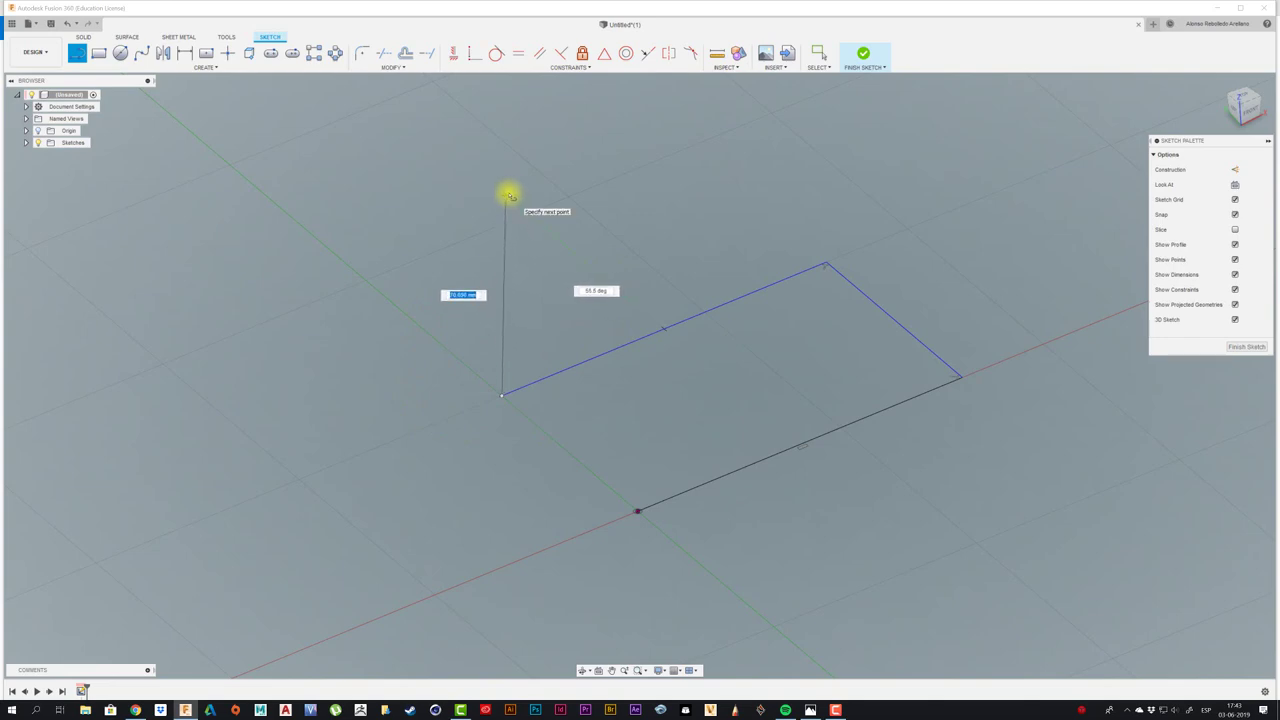
pyautogui.click(507, 194)
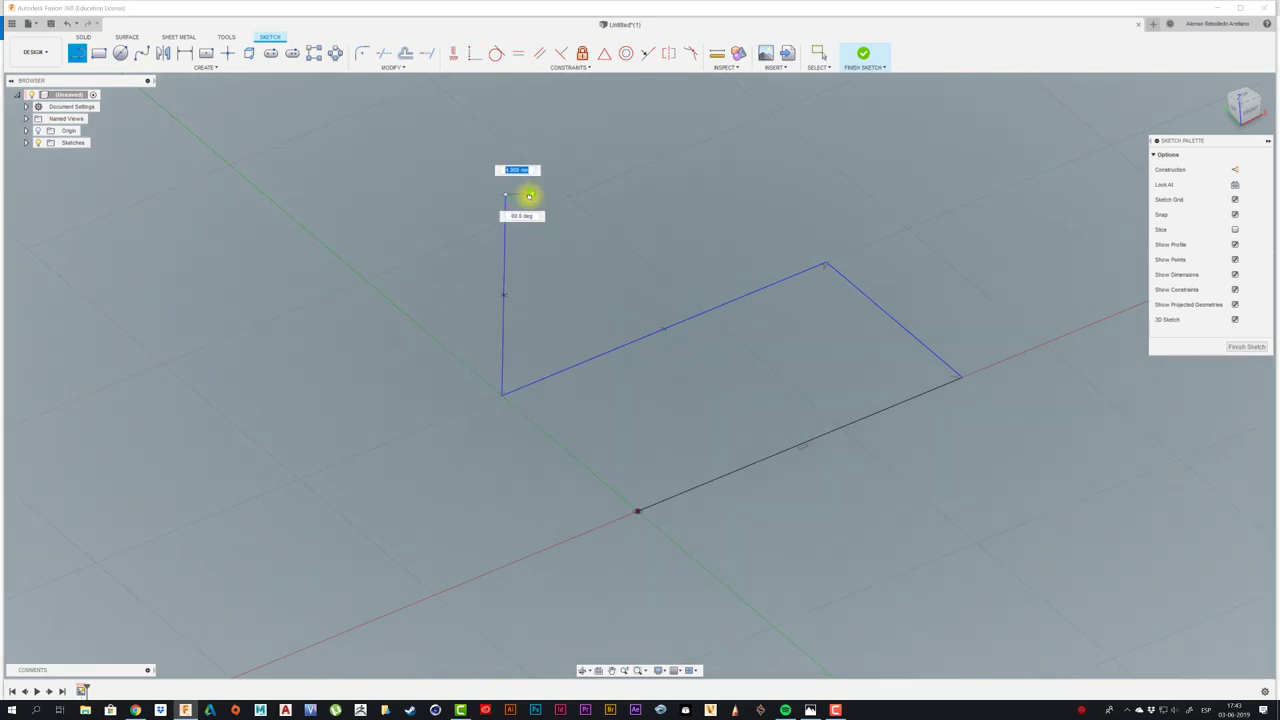
pyautogui.press('Escape')
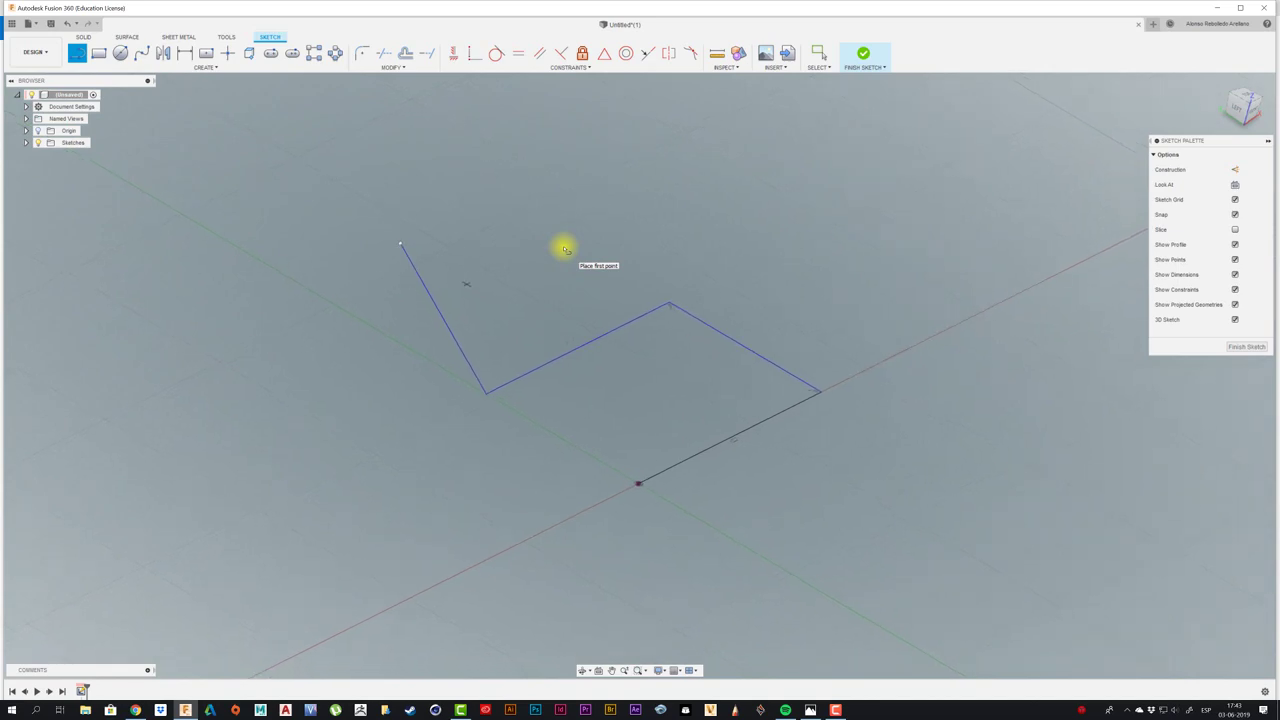
pyautogui.press('Escape')
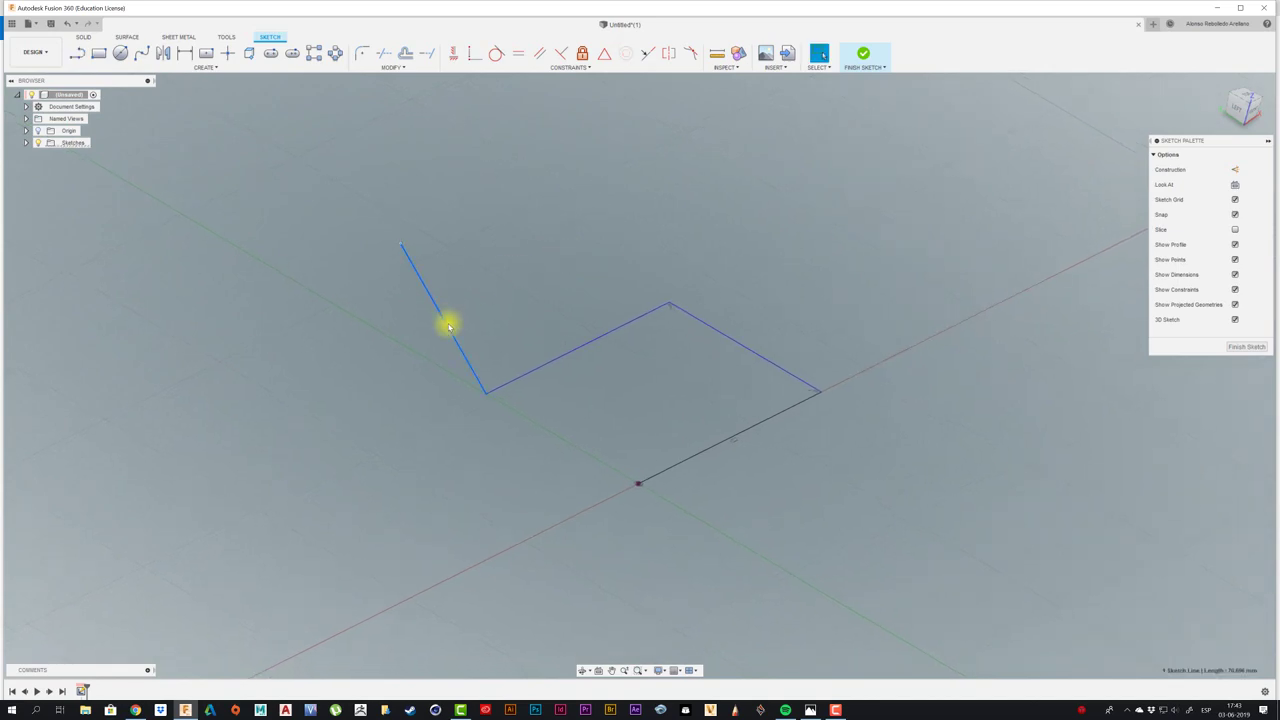
pyautogui.press('Delete')
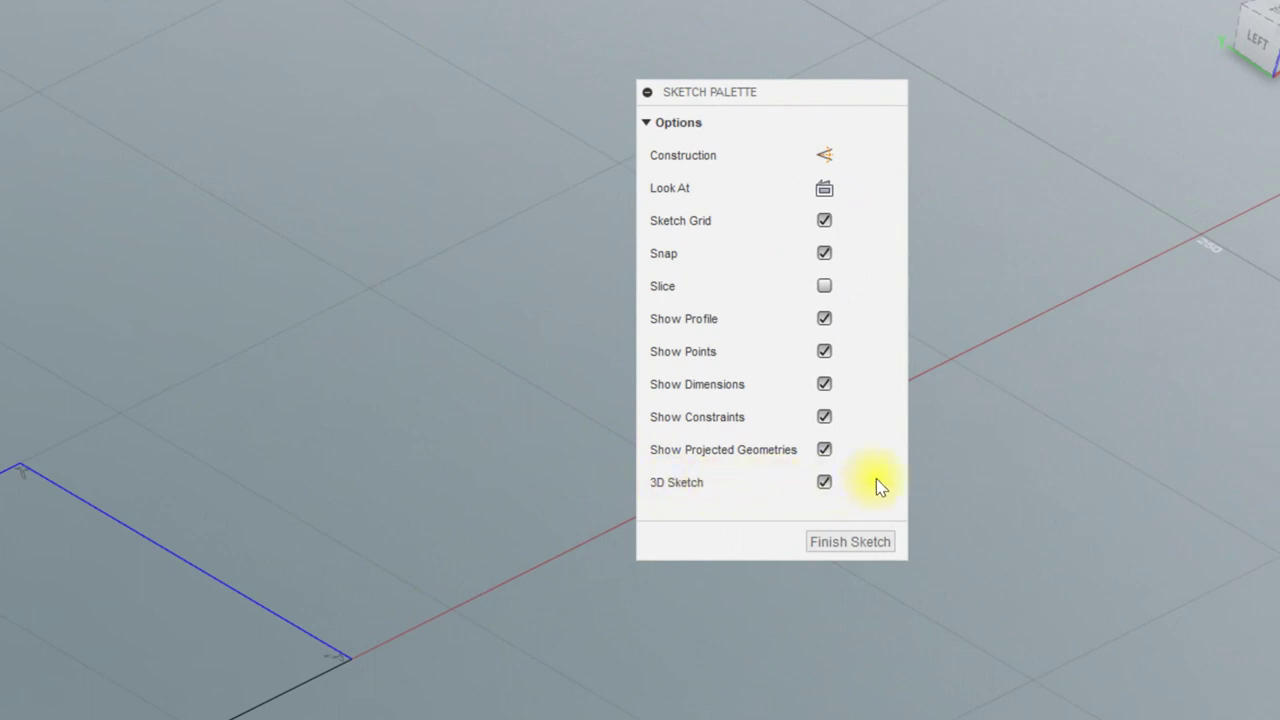
pyautogui.click(823, 483)
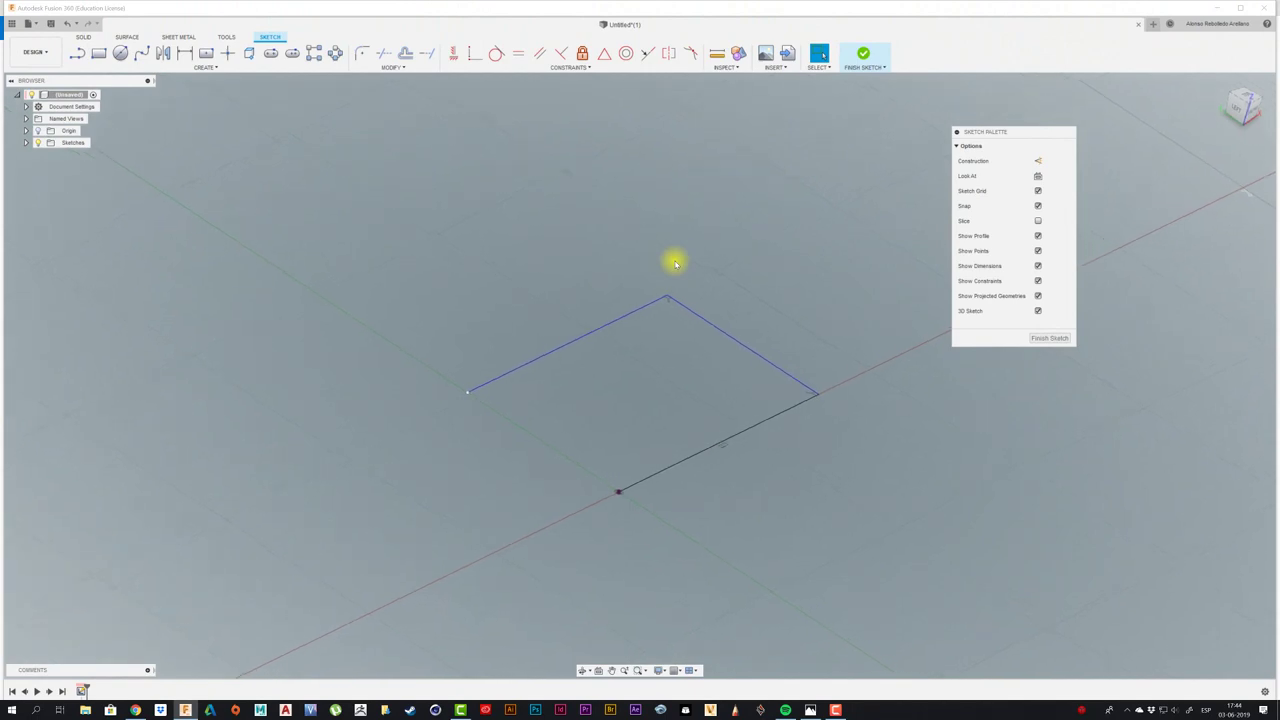
# - Draw an upright line from the path's left endpoint and edit its dimension to a longer length
pyautogui.press('l')
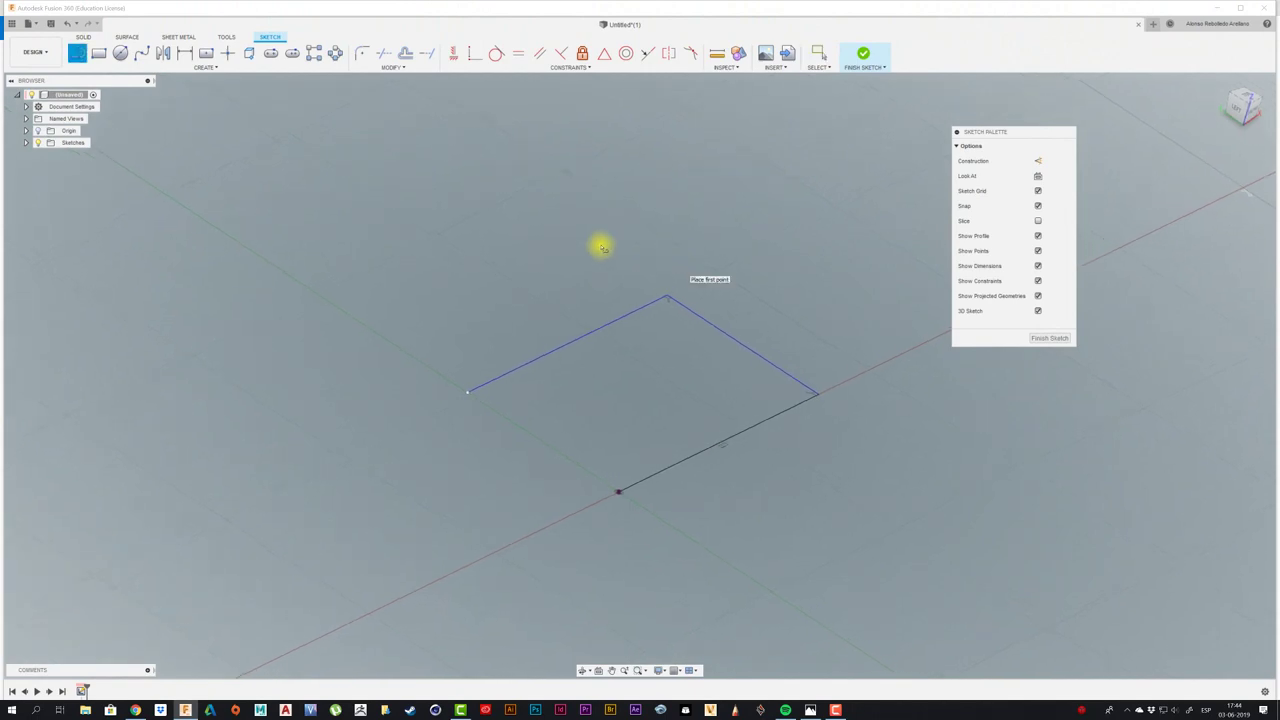
pyautogui.click(467, 391)
pyautogui.write('30')
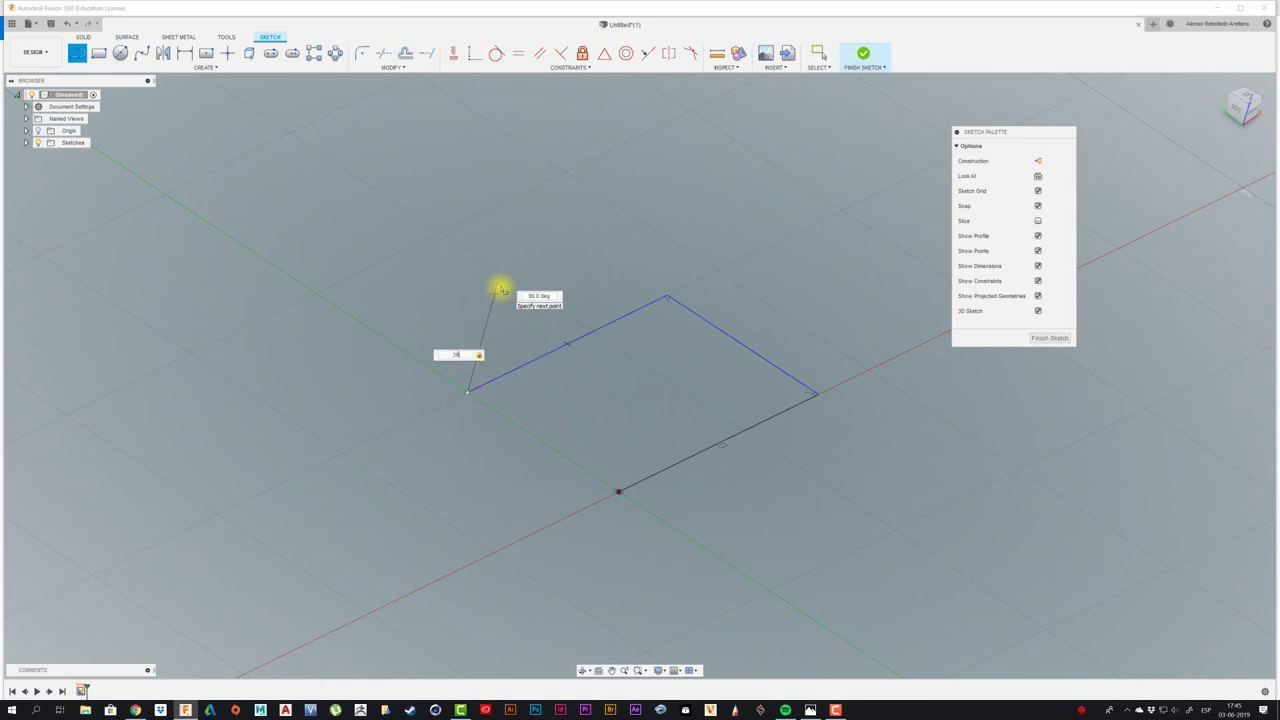
pyautogui.press('Return')
pyautogui.press('Escape')
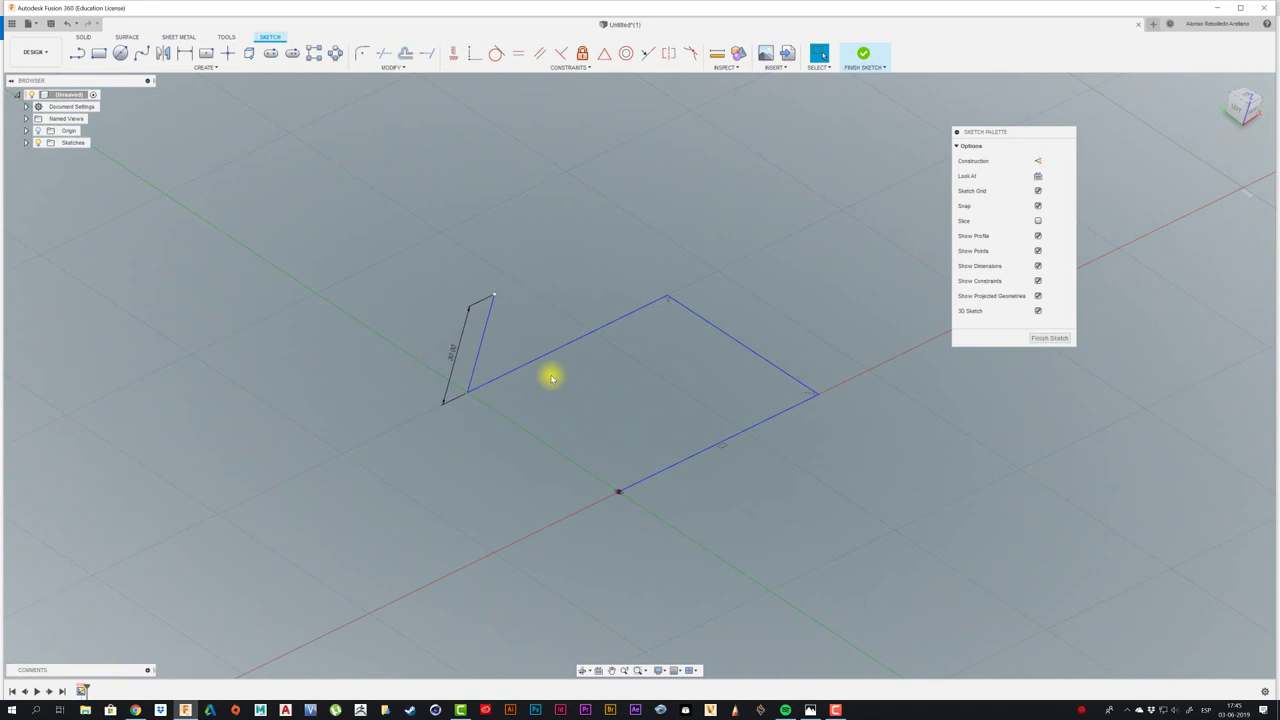
pyautogui.doubleClick(451, 358)
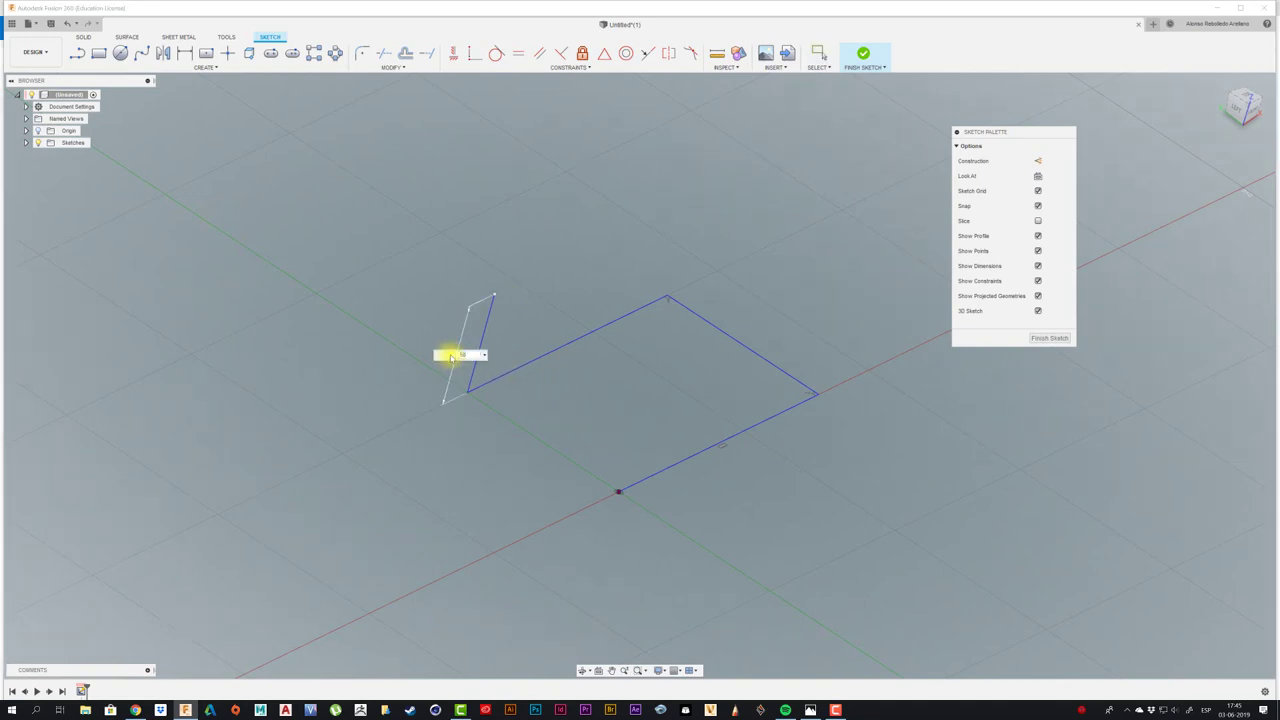
pyautogui.press('Return')
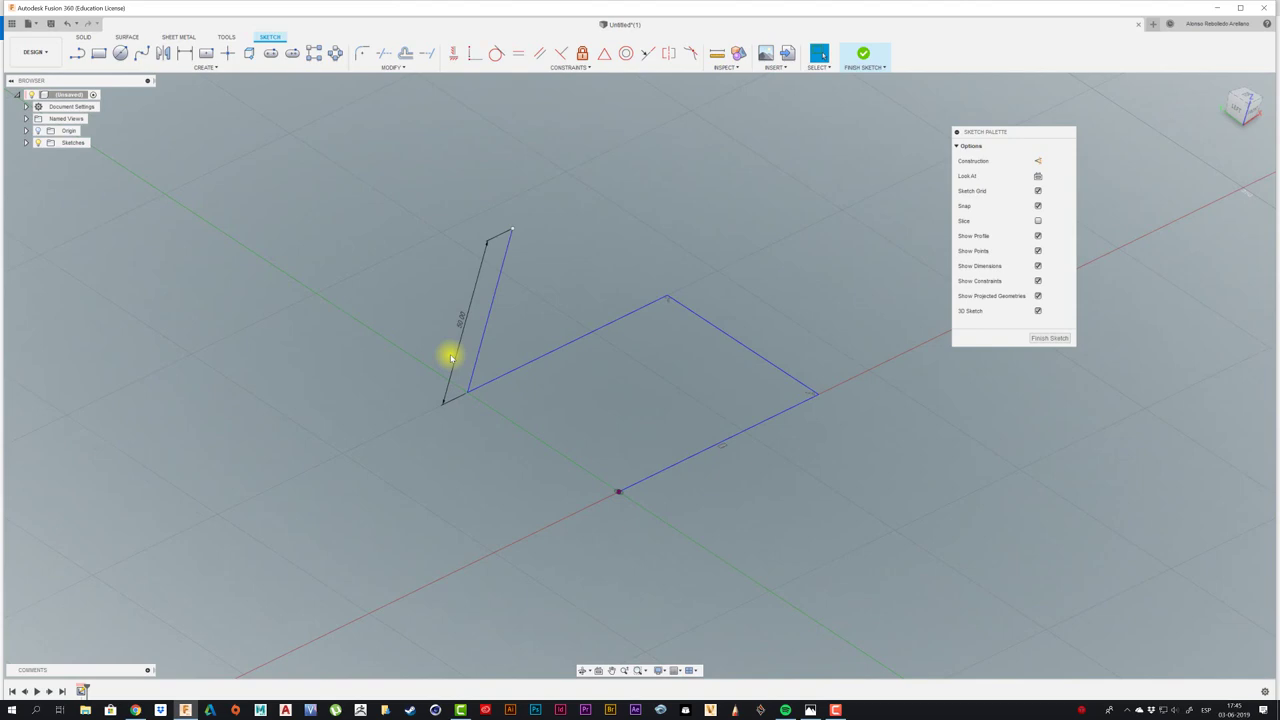
# - Draw a 50 mm upright line rising from the origin
pyautogui.press('l')
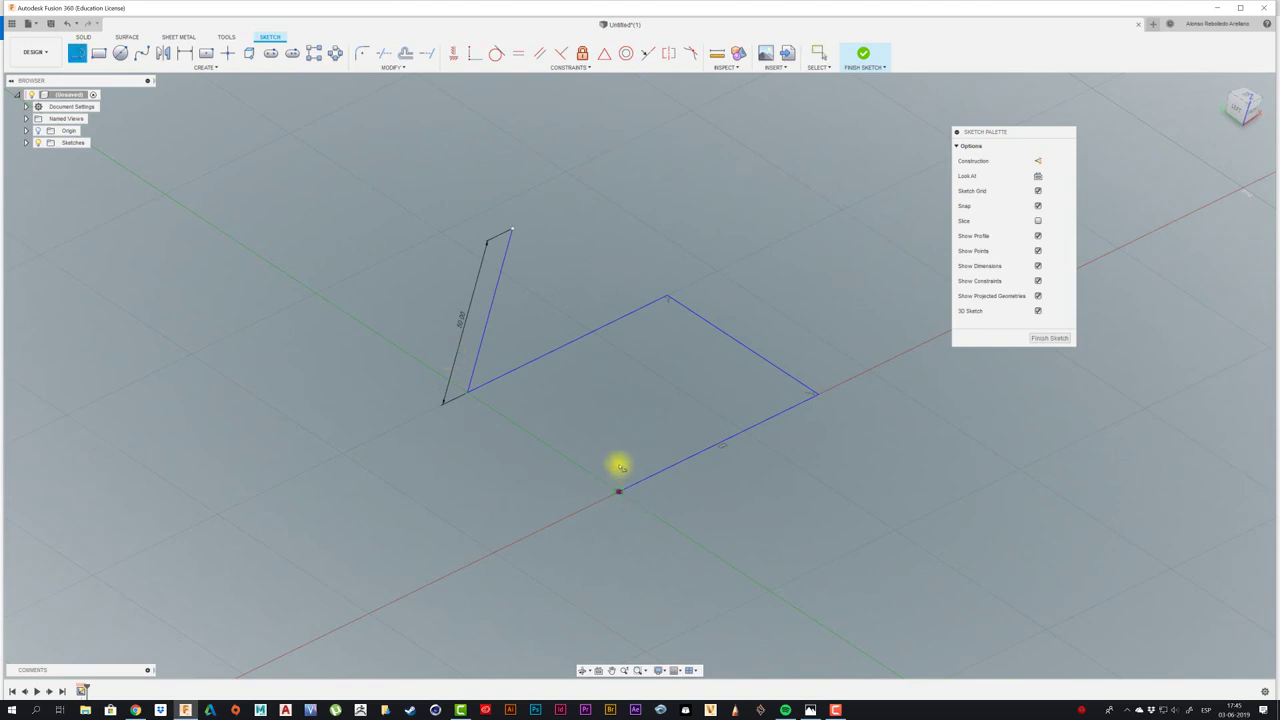
pyautogui.click(618, 491)
pyautogui.write('50')
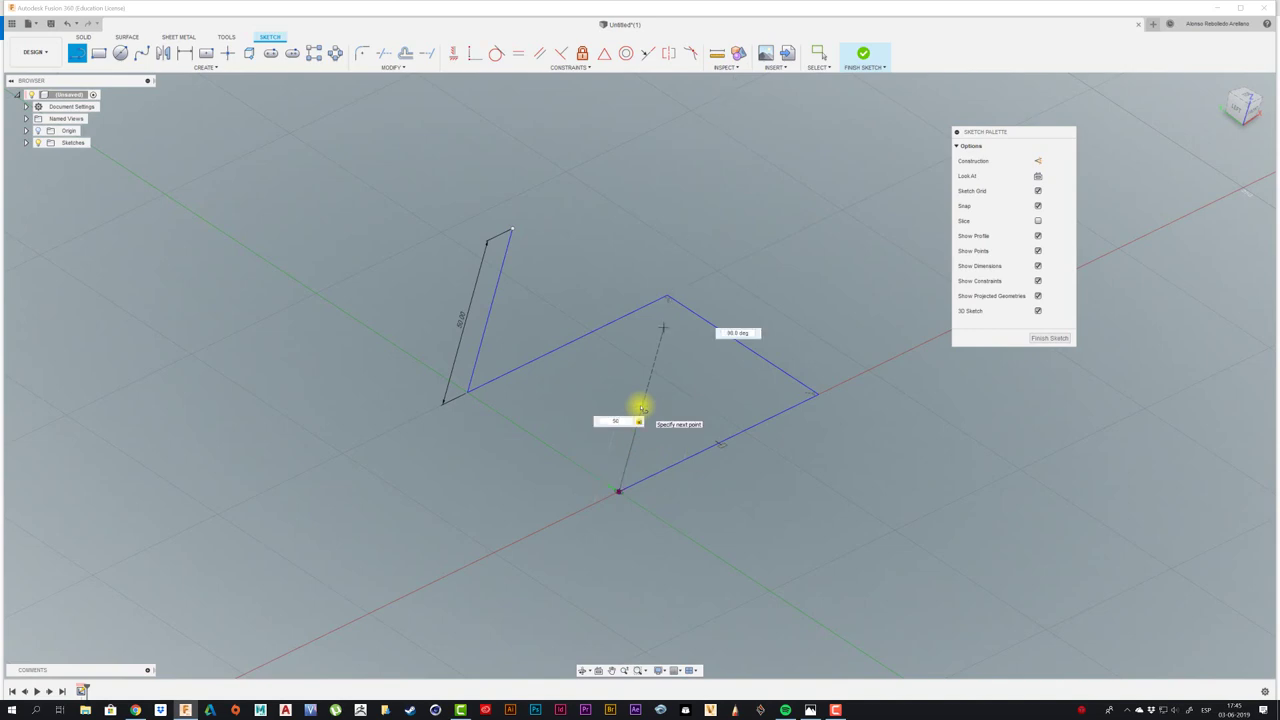
pyautogui.press('Return')
pyautogui.press('Escape')
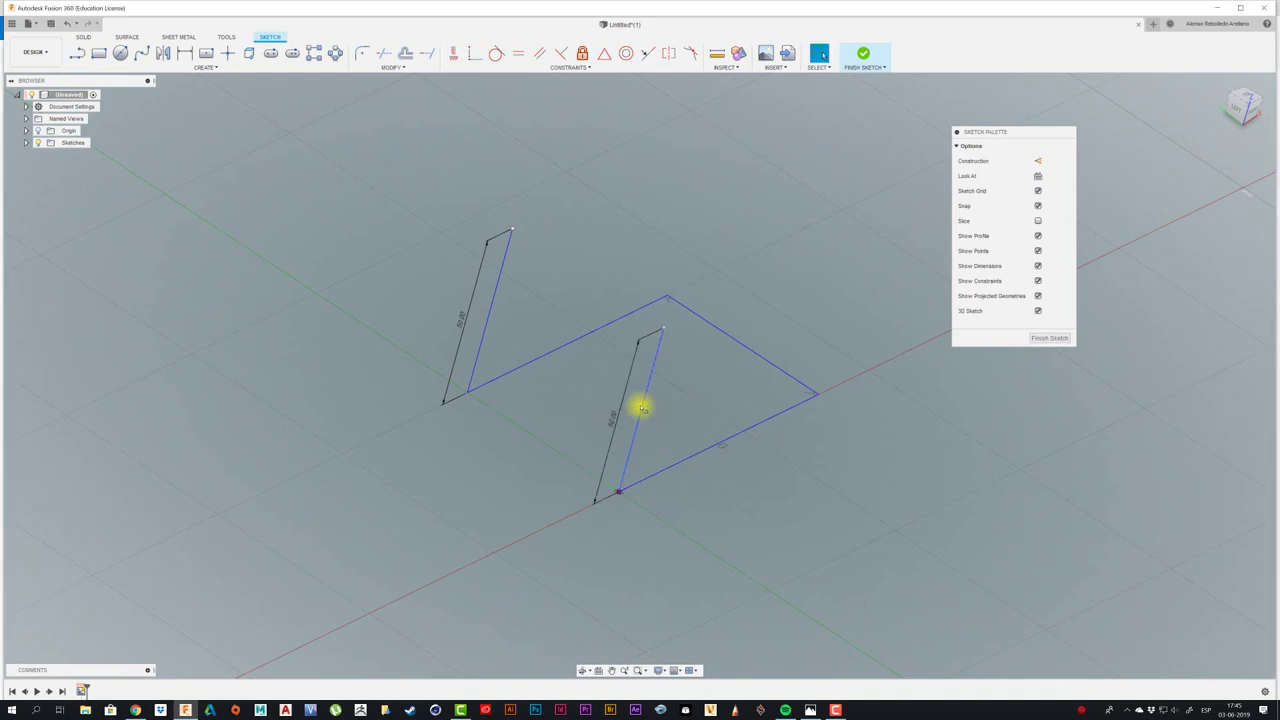
# - Join the tops of the two upright lines with a connecting line
pyautogui.press('l')
pyautogui.click(510, 229)
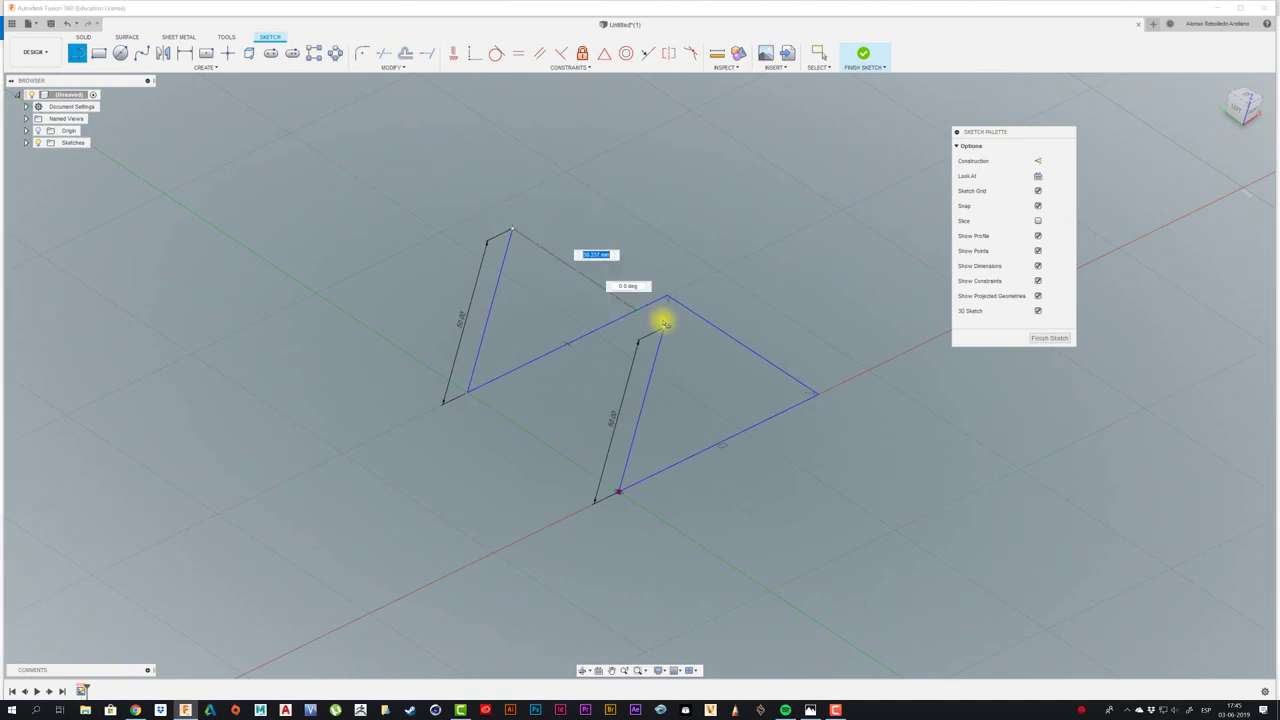
pyautogui.doubleClick(662, 327)
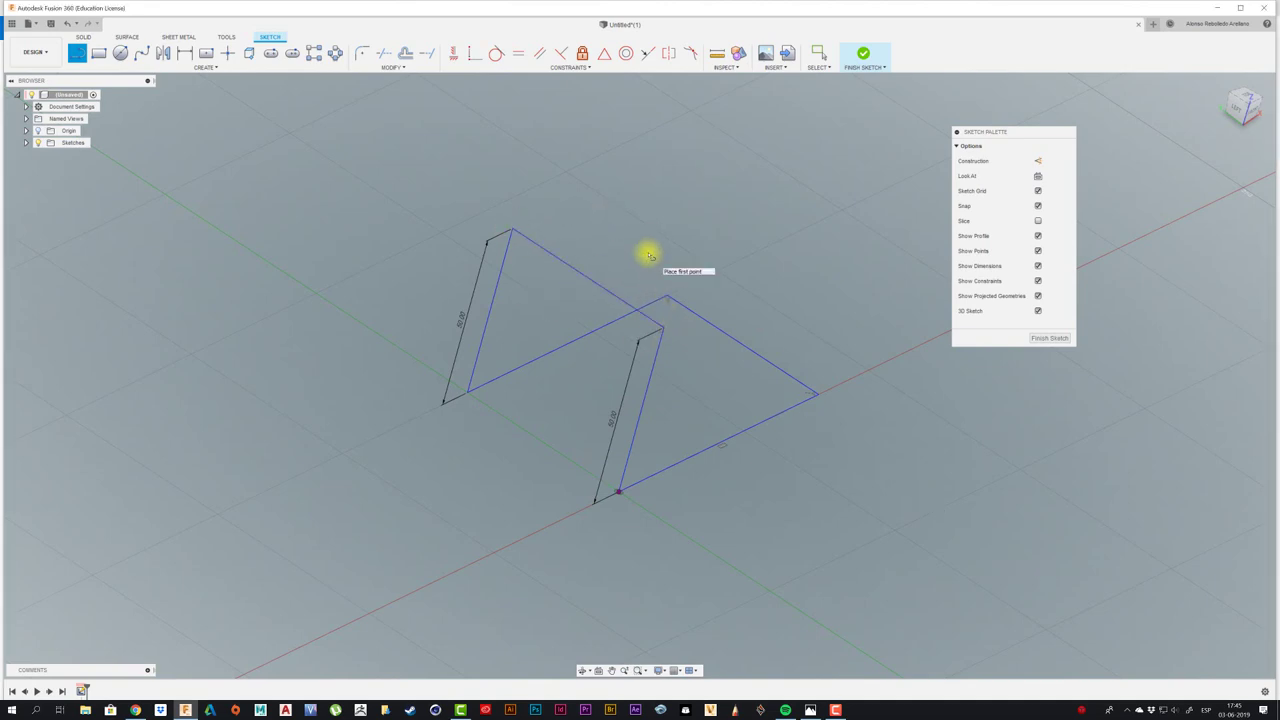
pyautogui.press('Escape')
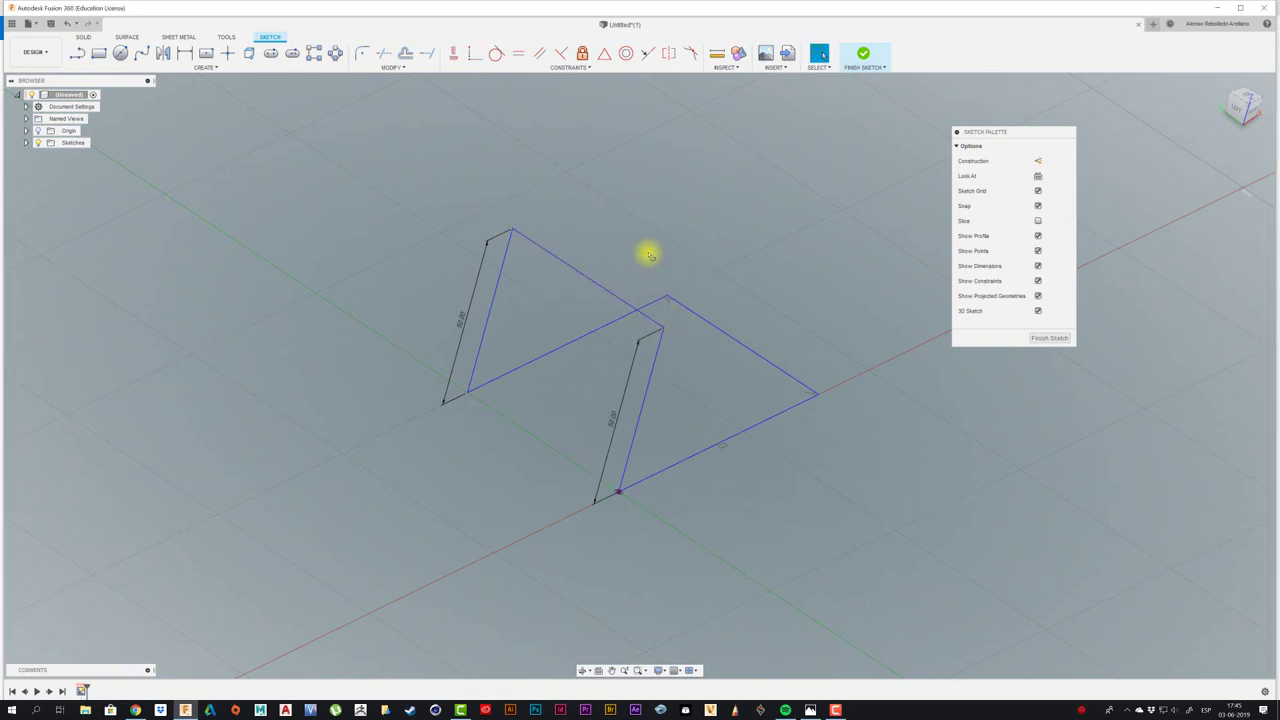
pyautogui.keyDown('shift'); pyautogui.moveTo(649, 255); pyautogui.dragTo(549, 263, button='middle'); pyautogui.keyUp('shift')
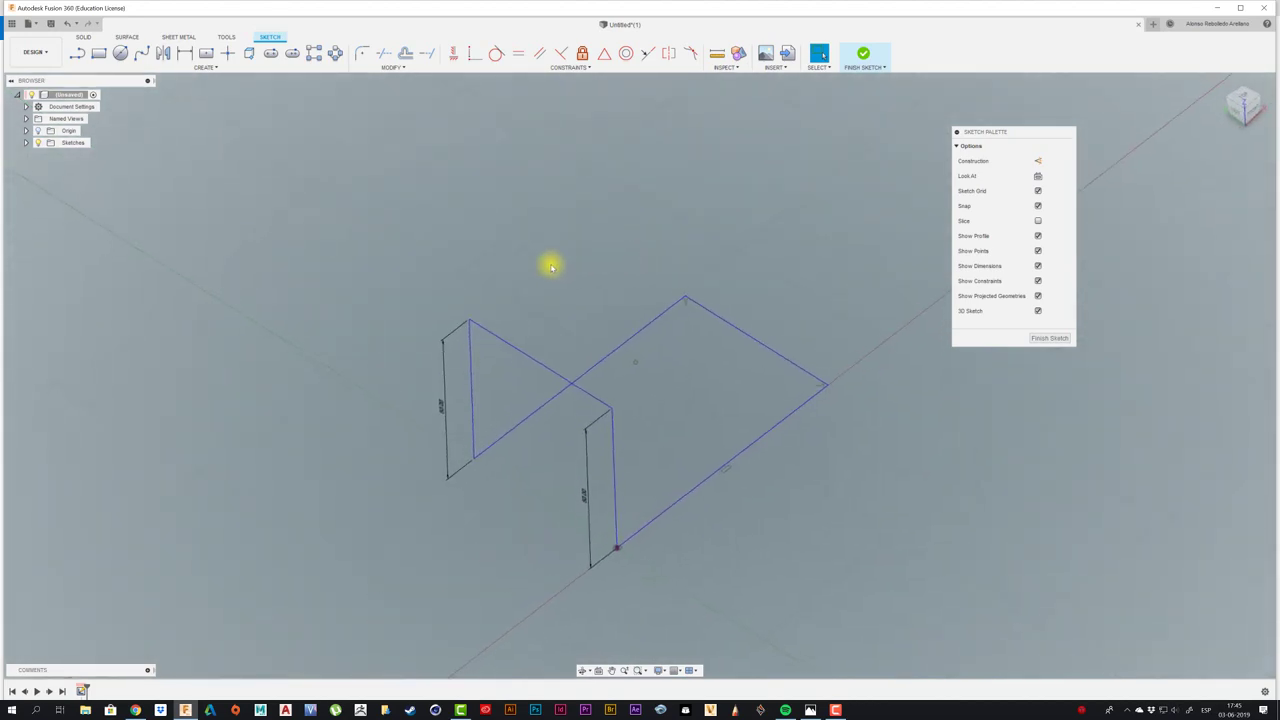
# - Edit the second upright's length dimension and orbit around to check the path
pyautogui.press('d')
pyautogui.click(586, 500)
pyautogui.click(586, 496)
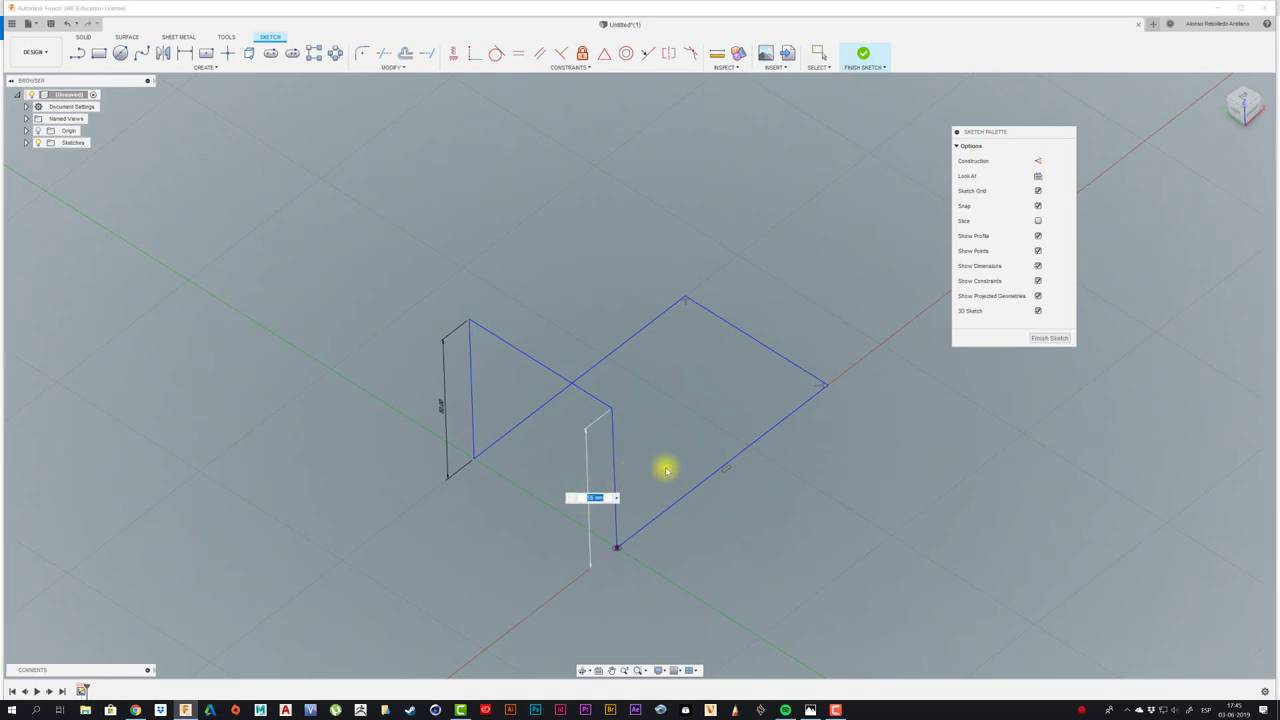
pyautogui.press('Return')
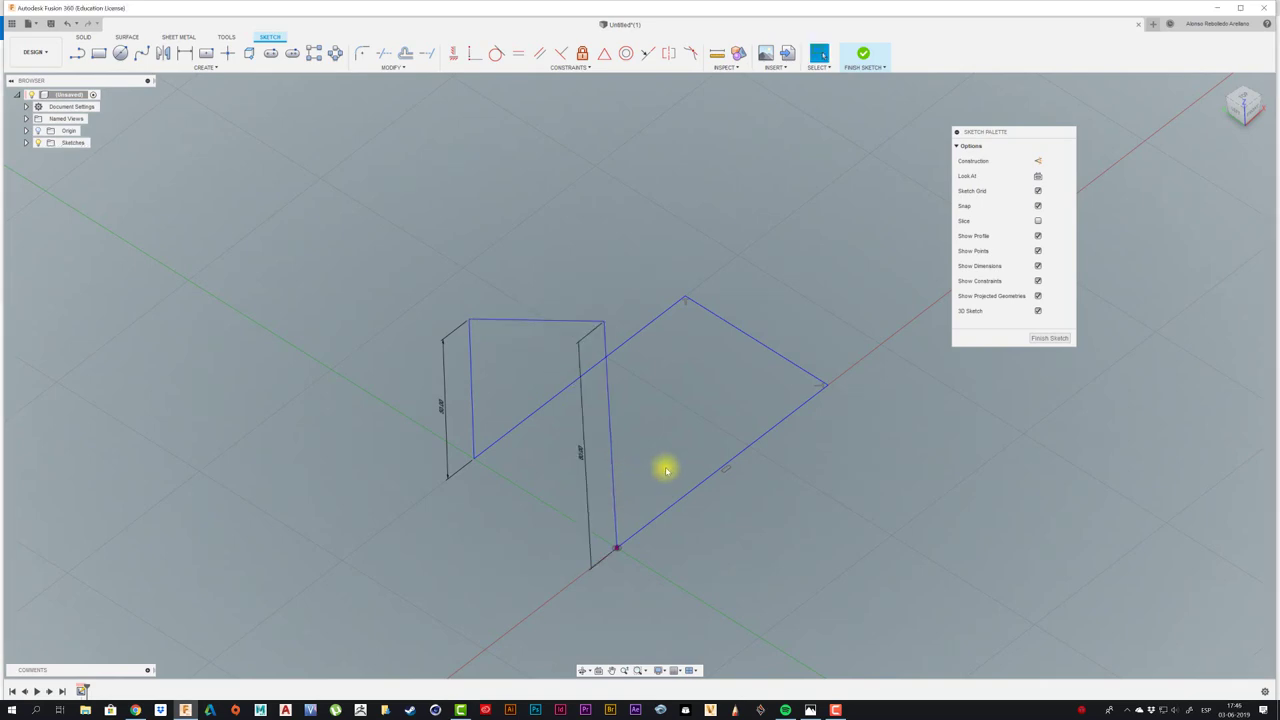
pyautogui.press('Escape')
pyautogui.keyDown('shift'); pyautogui.moveTo(666, 470); pyautogui.dragTo(663, 466, button='middle'); pyautogui.keyUp('shift')
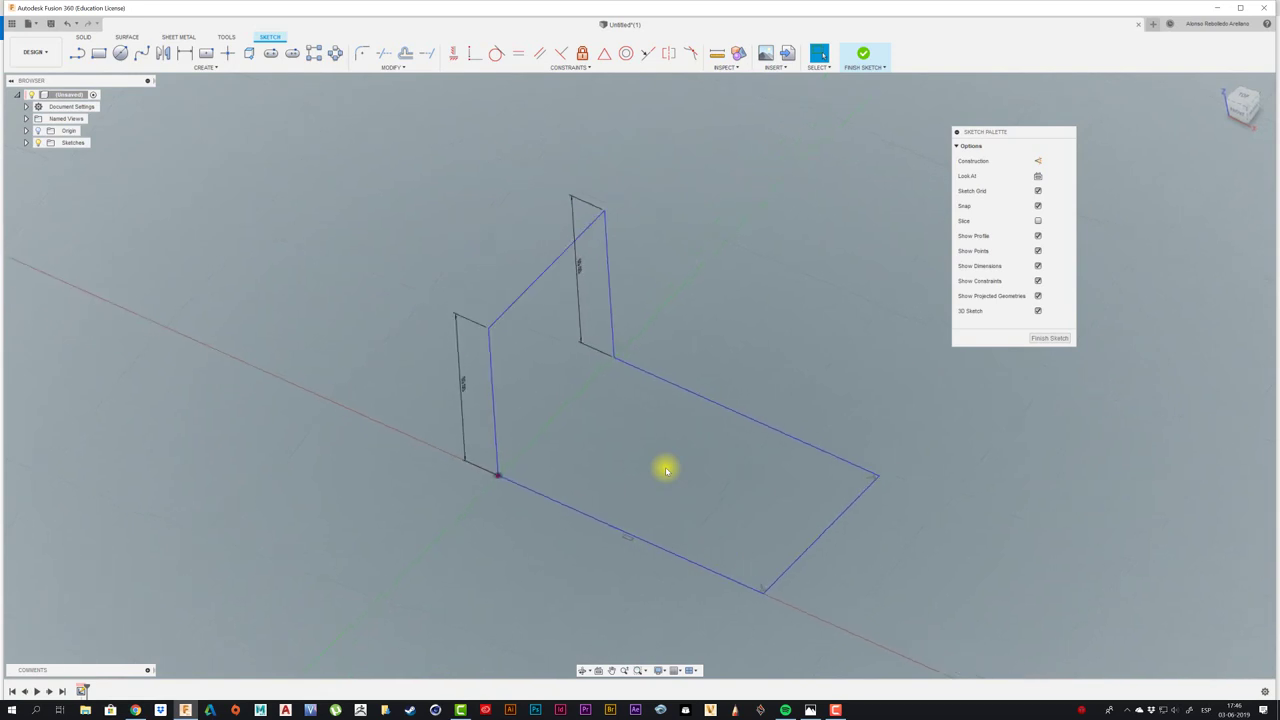
pyautogui.keyDown('shift'); pyautogui.moveTo(420, 94); pyautogui.dragTo(356, 57, button='middle'); pyautogui.keyUp('shift')
pyautogui.click(358, 55)
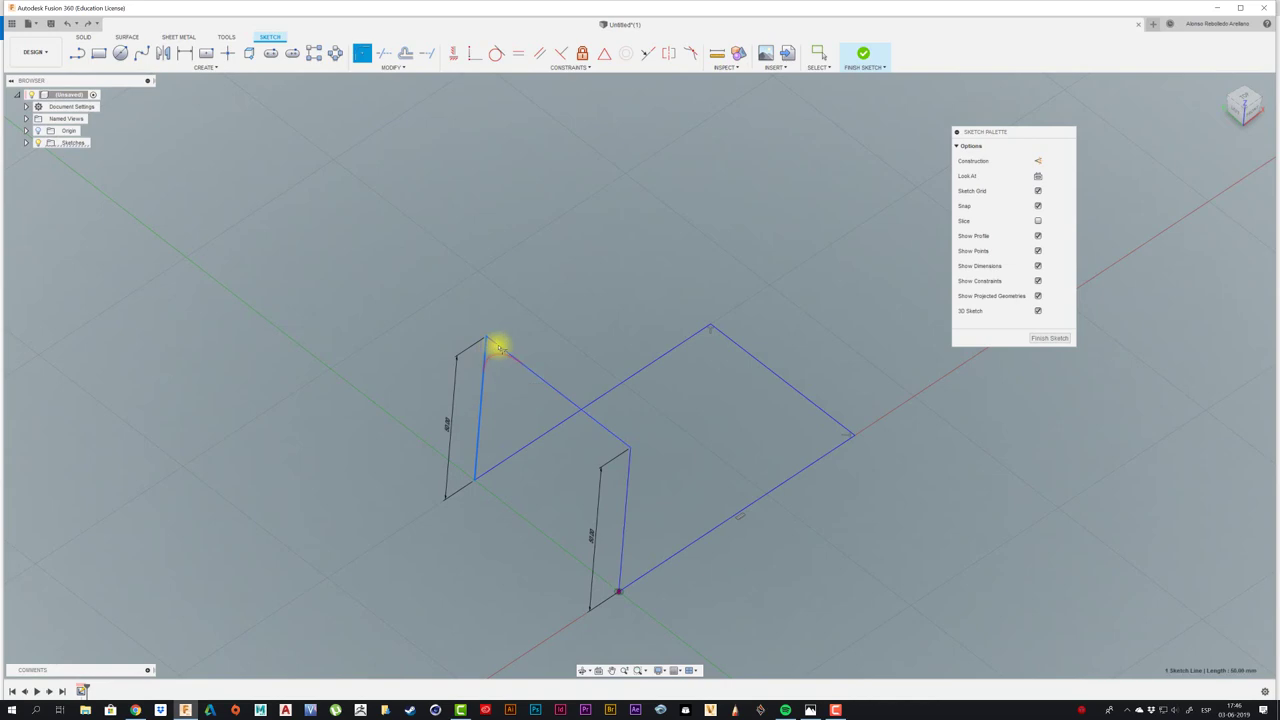
# - Fillet the six path corners: upper-left, middle, lower, left, top and right
pyautogui.click(491, 345)
pyautogui.press('Return')
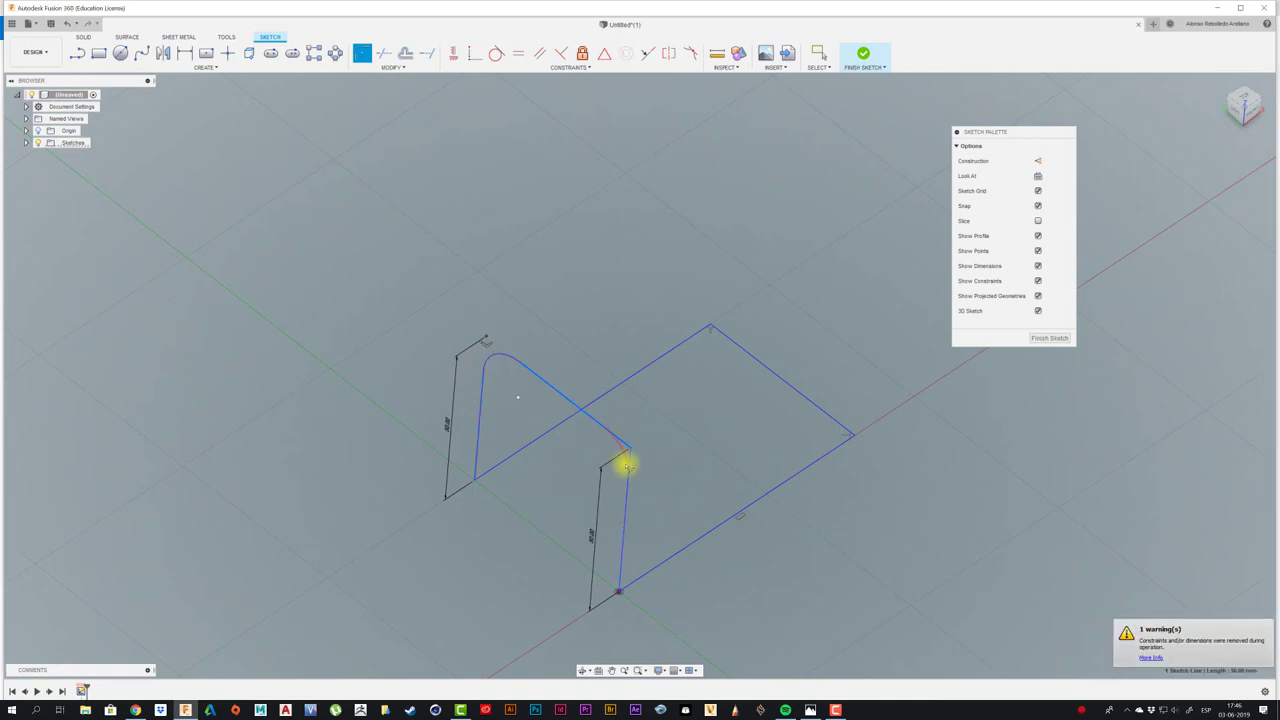
pyautogui.click(625, 450)
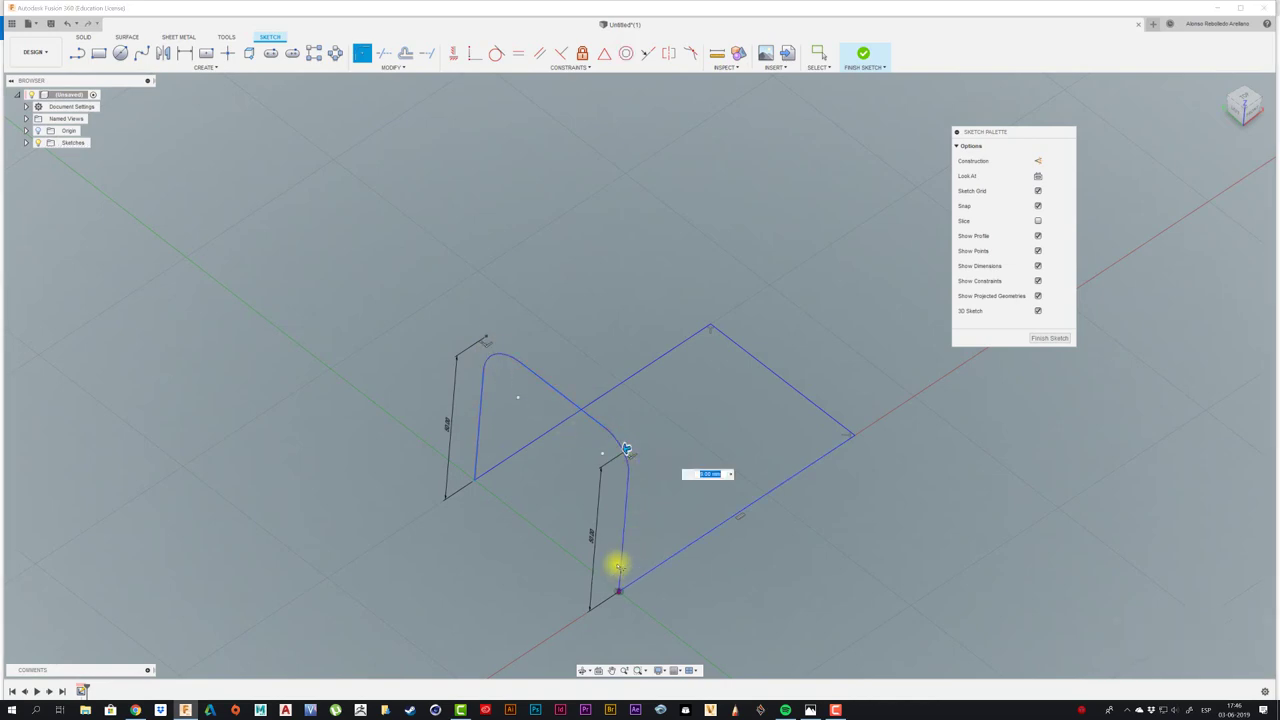
pyautogui.press('Return')
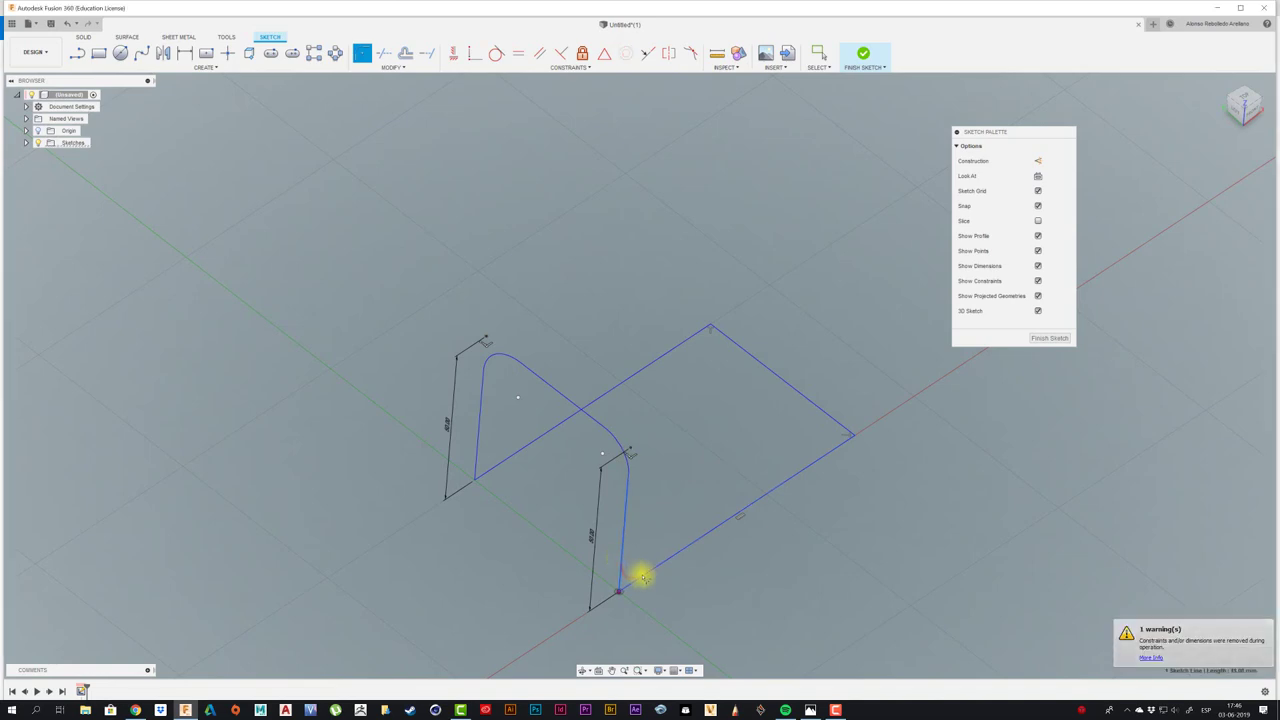
pyautogui.click(621, 585)
pyautogui.press('Return')
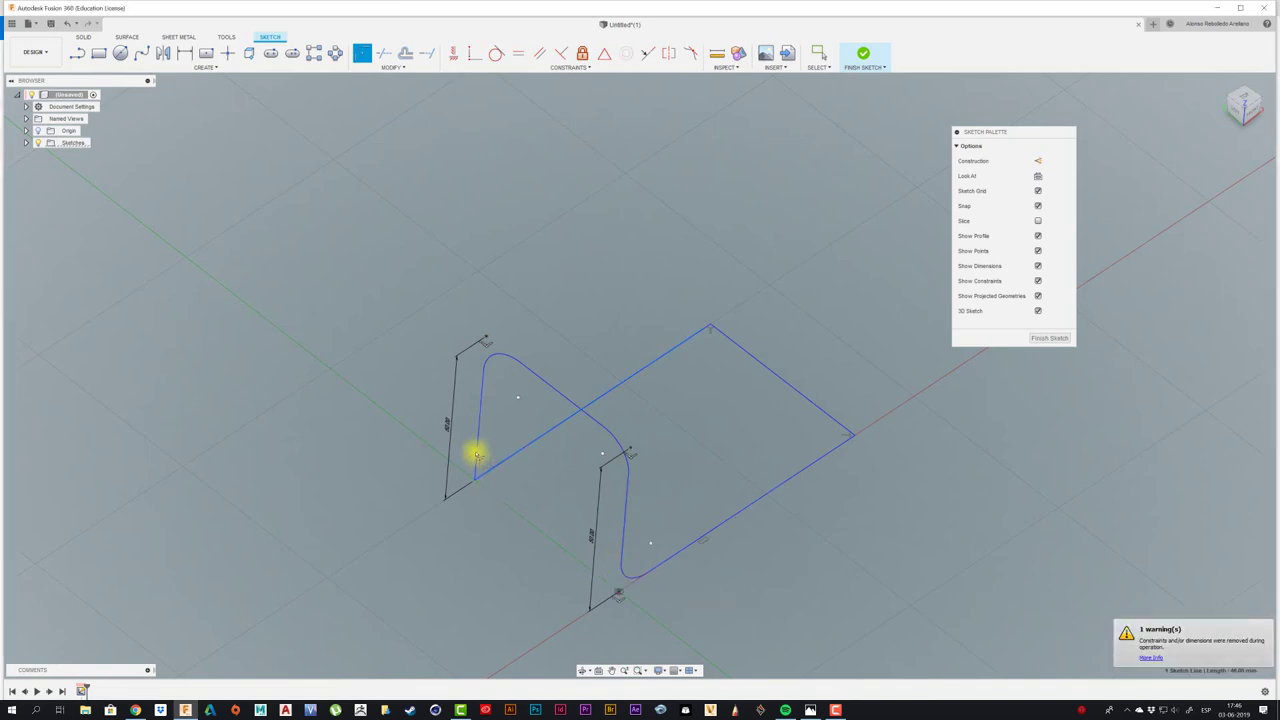
pyautogui.click(477, 468)
pyautogui.press('Return')
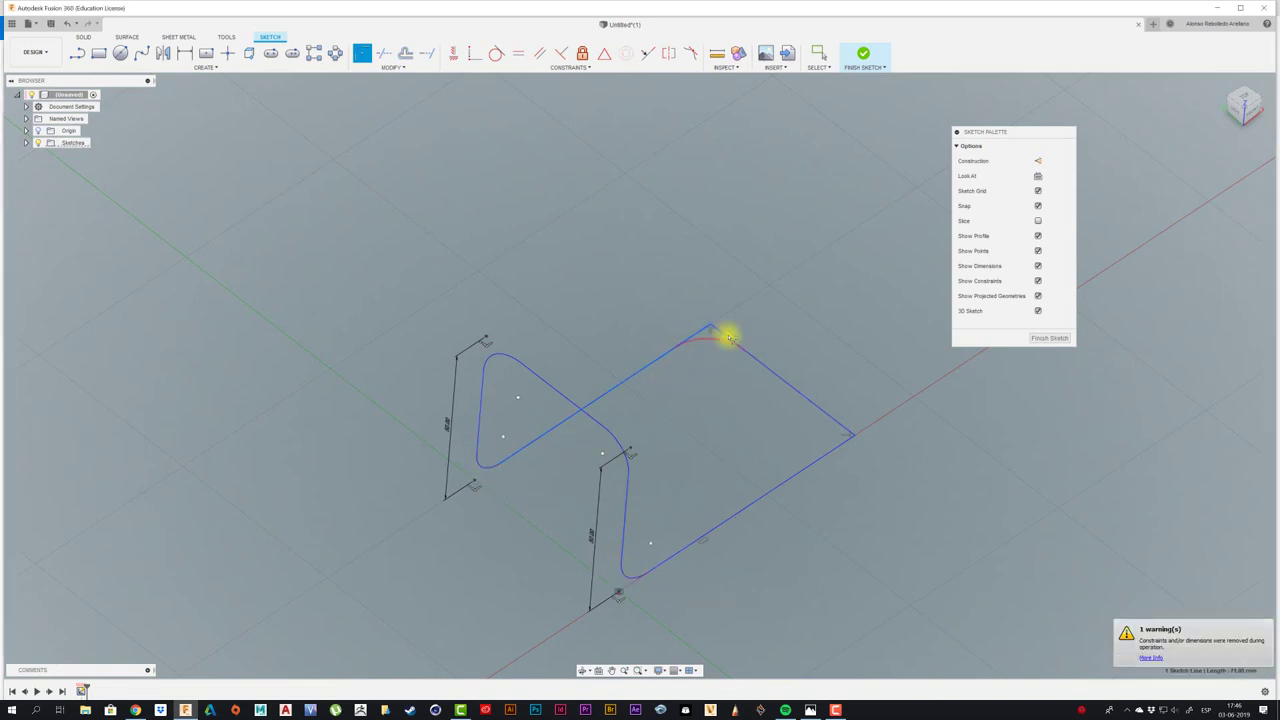
pyautogui.click(712, 330)
pyautogui.press('Return')
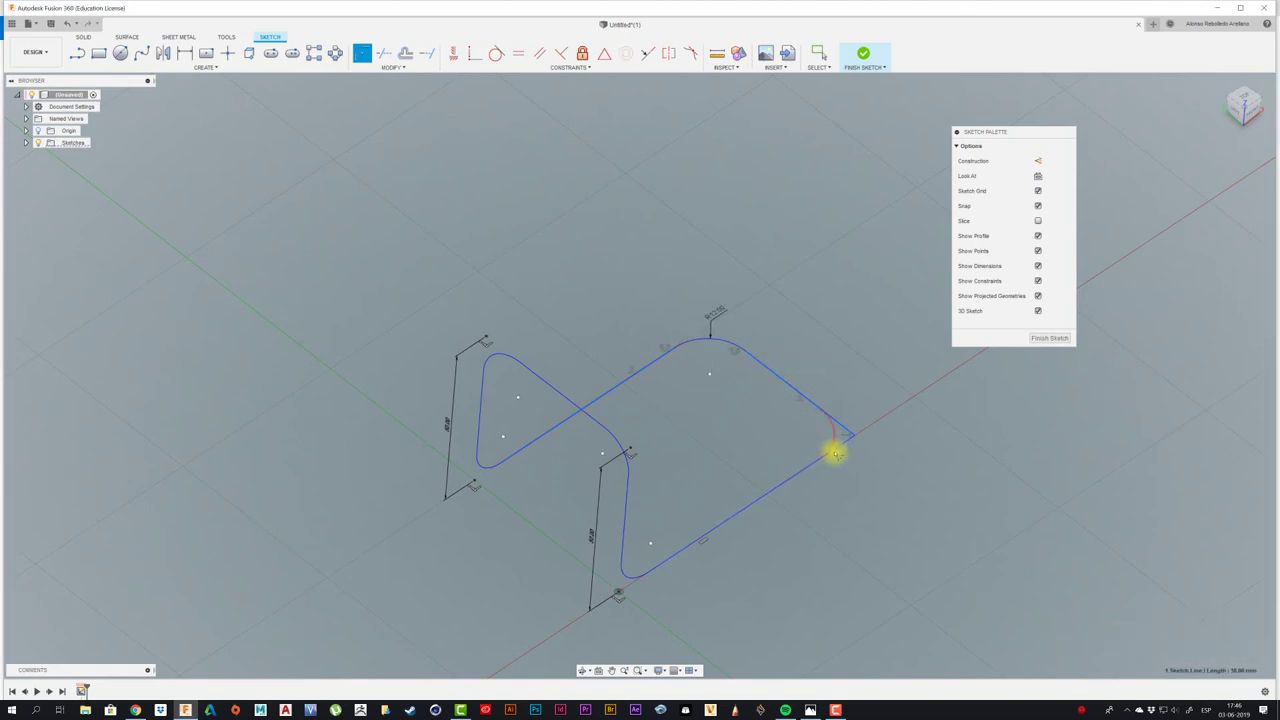
pyautogui.click(840, 440)
pyautogui.keyDown('shift'); pyautogui.moveTo(826, 363); pyautogui.dragTo(828, 365, button='middle'); pyautogui.keyUp('shift')
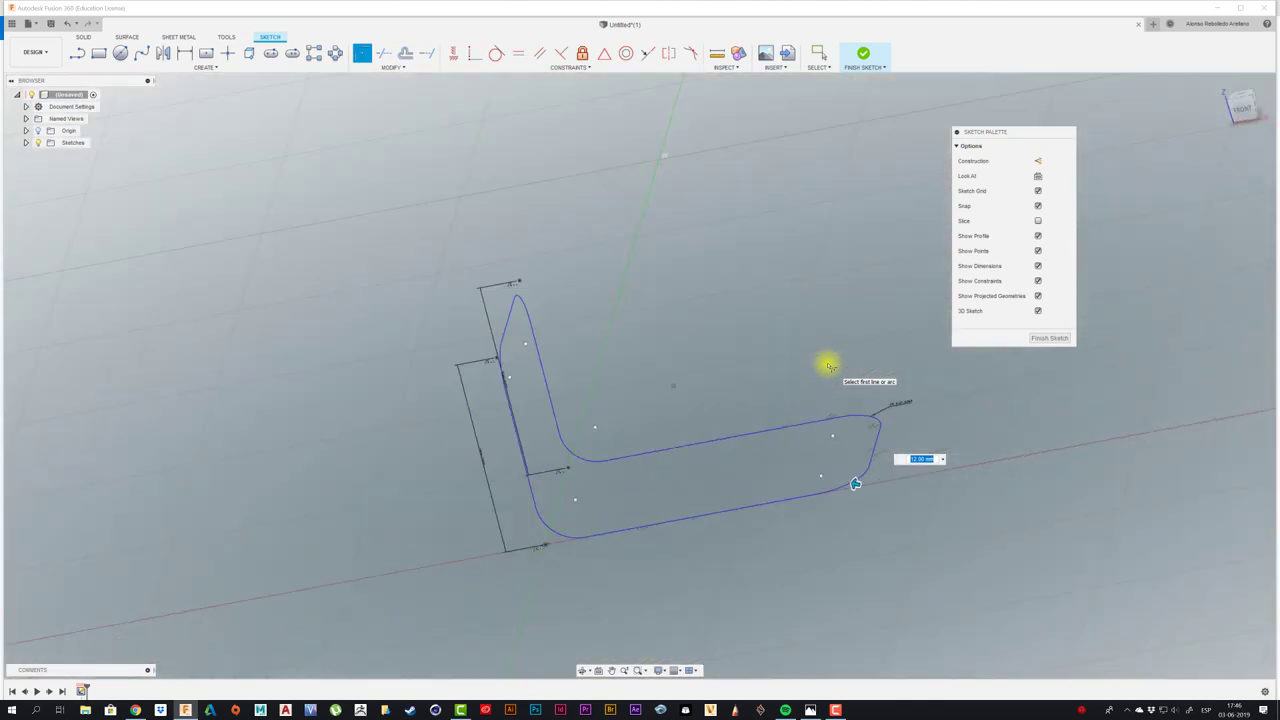
pyautogui.keyDown('shift'); pyautogui.moveTo(828, 365); pyautogui.dragTo(829, 363, button='middle'); pyautogui.keyUp('shift')
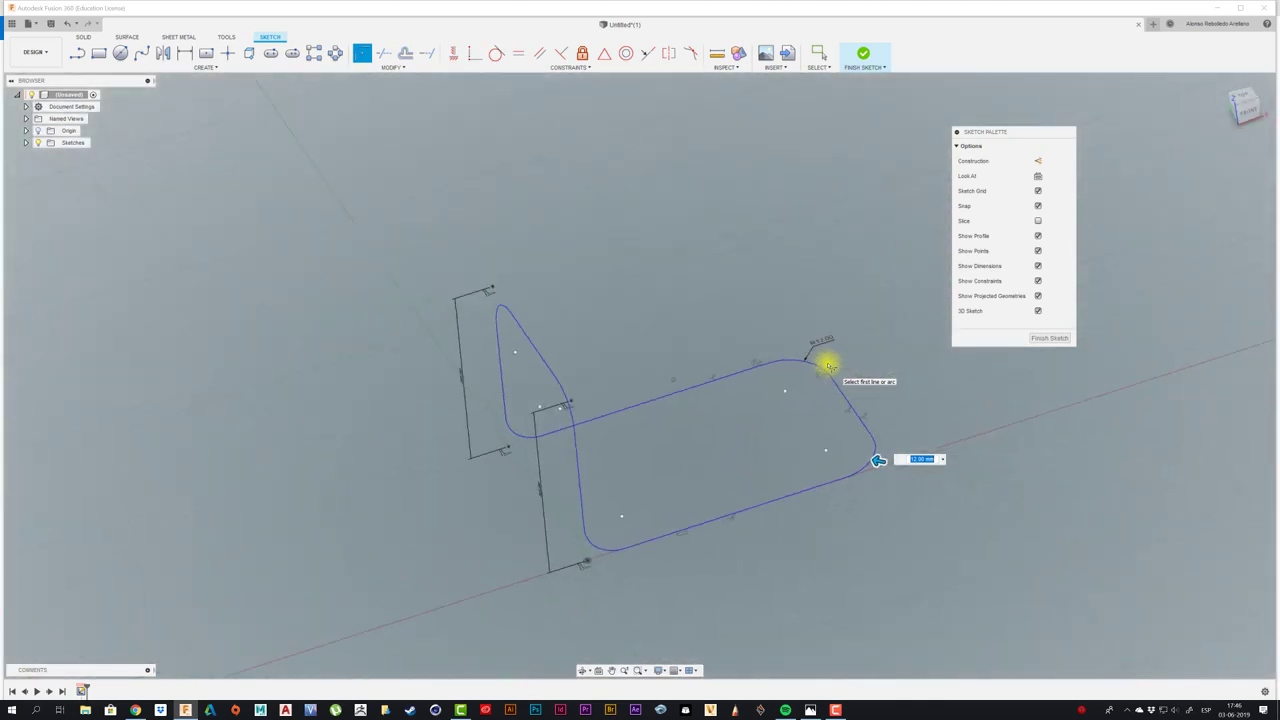
# - Finish the 3D sketch and create a hollow 5 mm Pipe along the filleted path
pyautogui.click(863, 53)
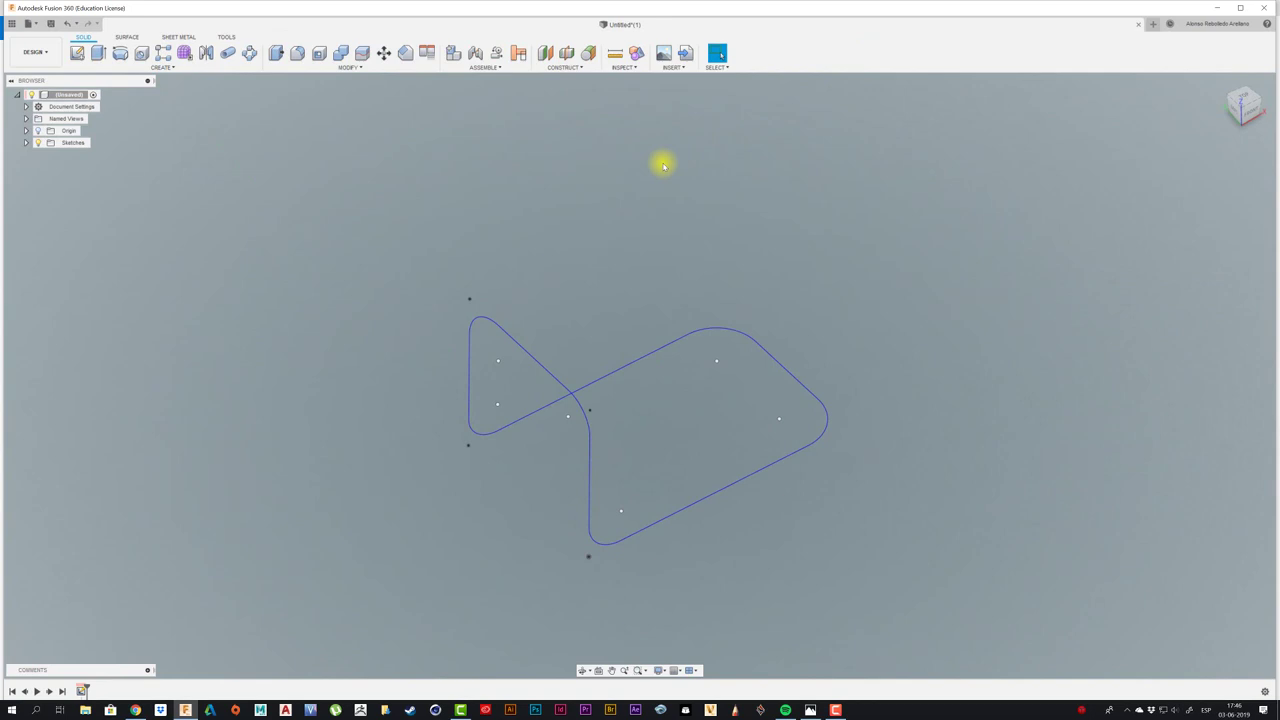
pyautogui.click(165, 67)
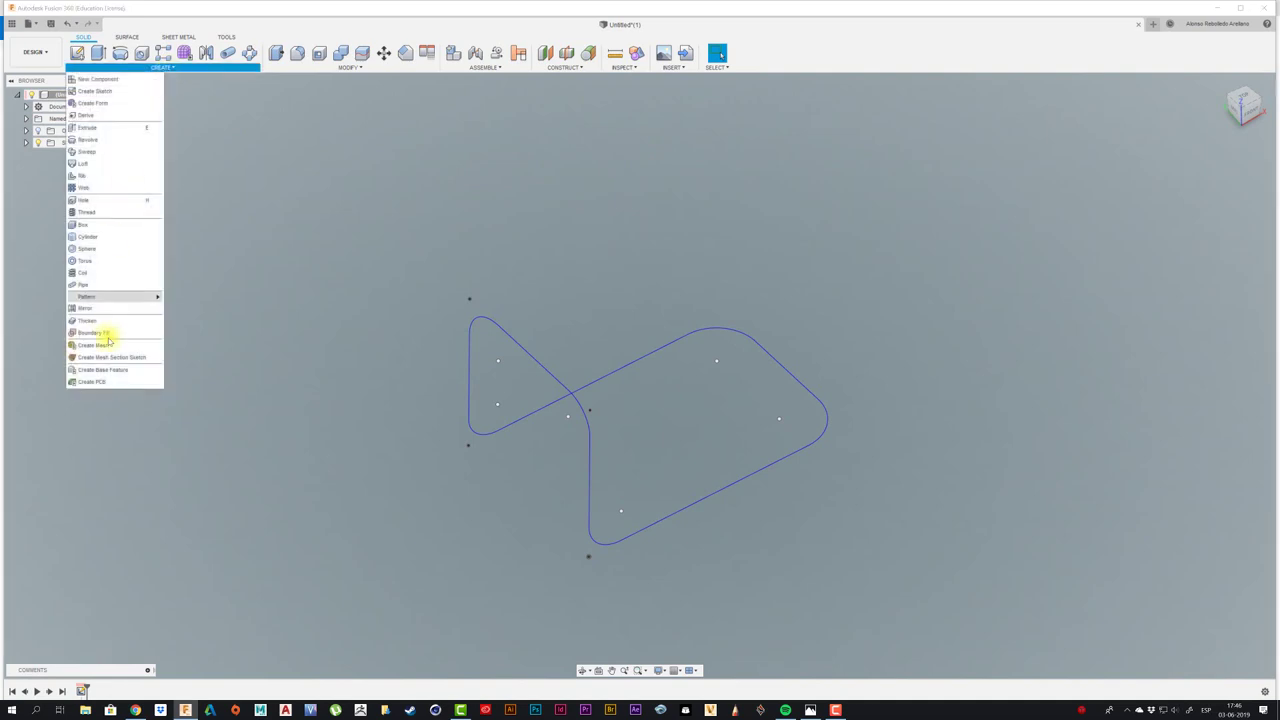
pyautogui.click(86, 285)
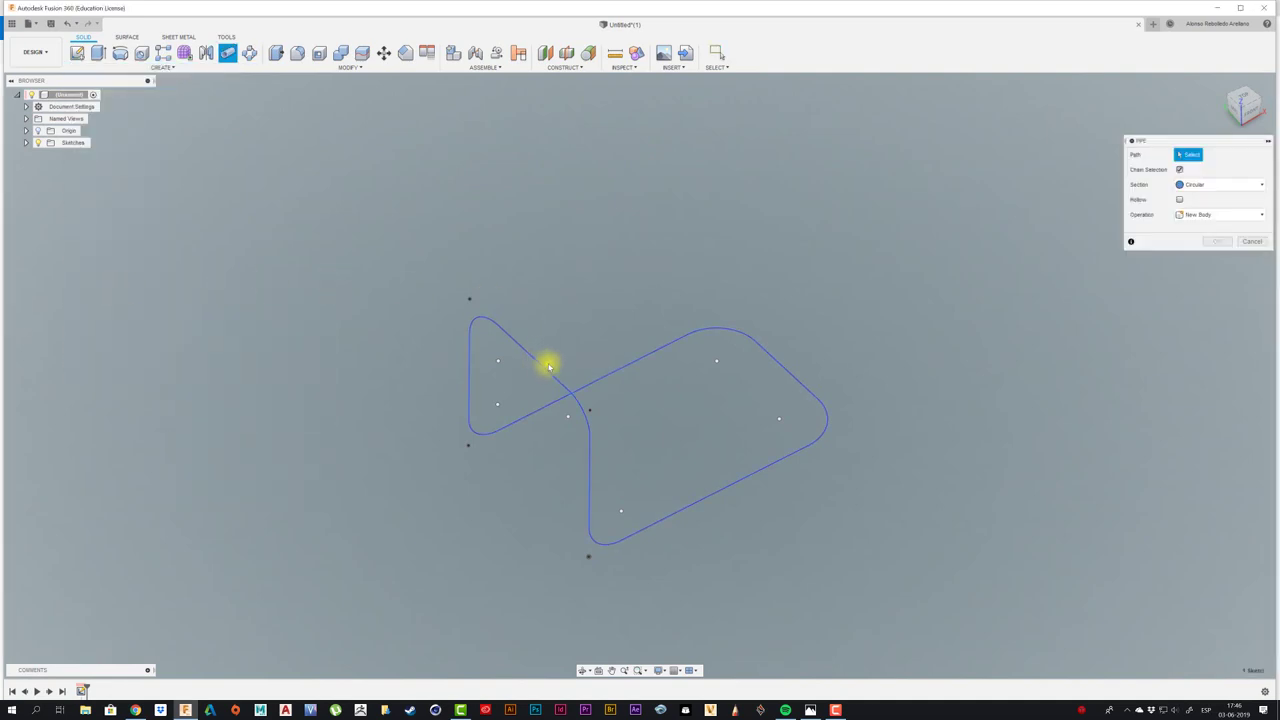
pyautogui.click(539, 366)
pyautogui.moveTo(1220, 145); pyautogui.dragTo(790, 93)
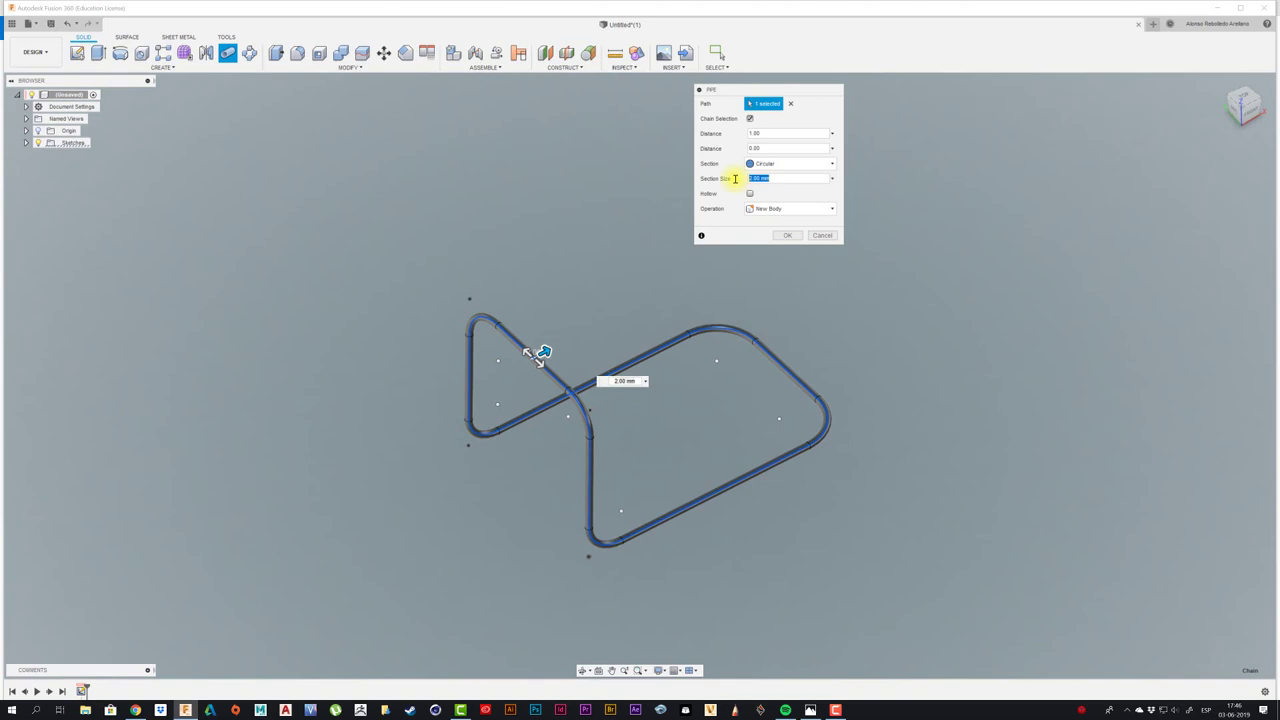
pyautogui.moveTo(740, 171)
pyautogui.keyDown('shift'); pyautogui.mouseDown(button='middle')
pyautogui.moveTo(757, 320)
pyautogui.moveTo(786, 306)
pyautogui.mouseUp(button='middle'); pyautogui.keyUp('shift')
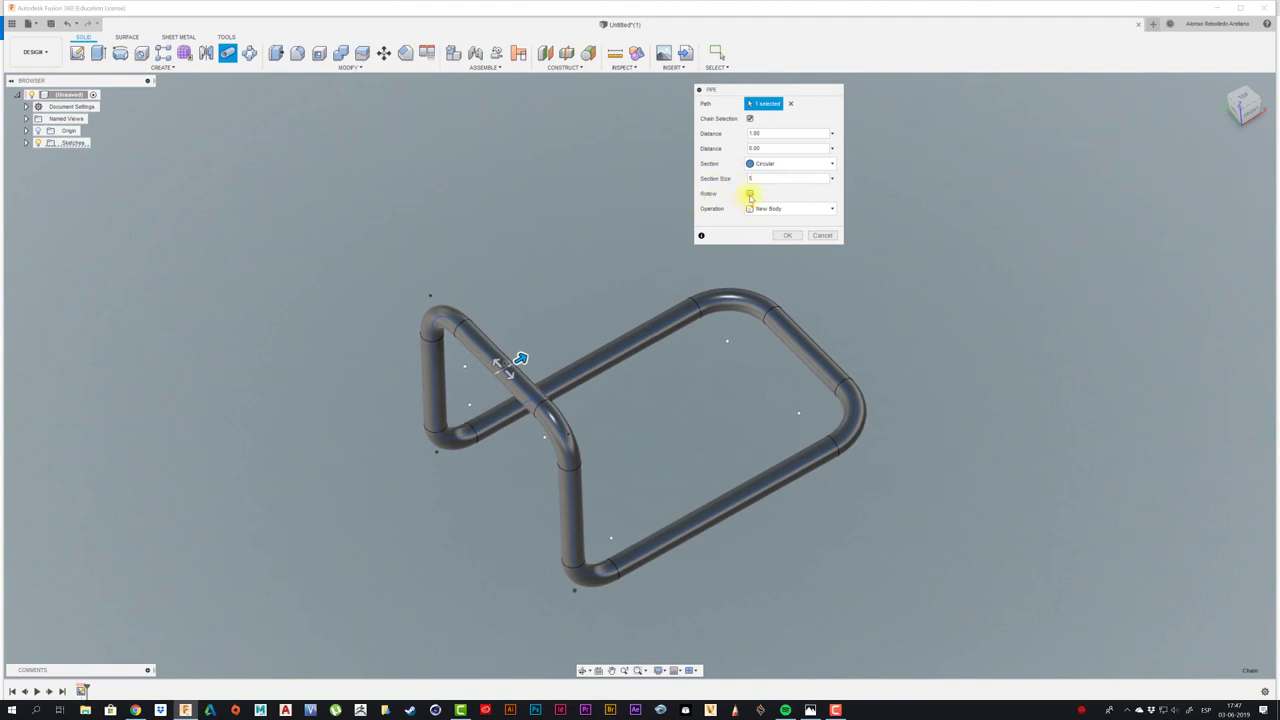
pyautogui.click(750, 195)
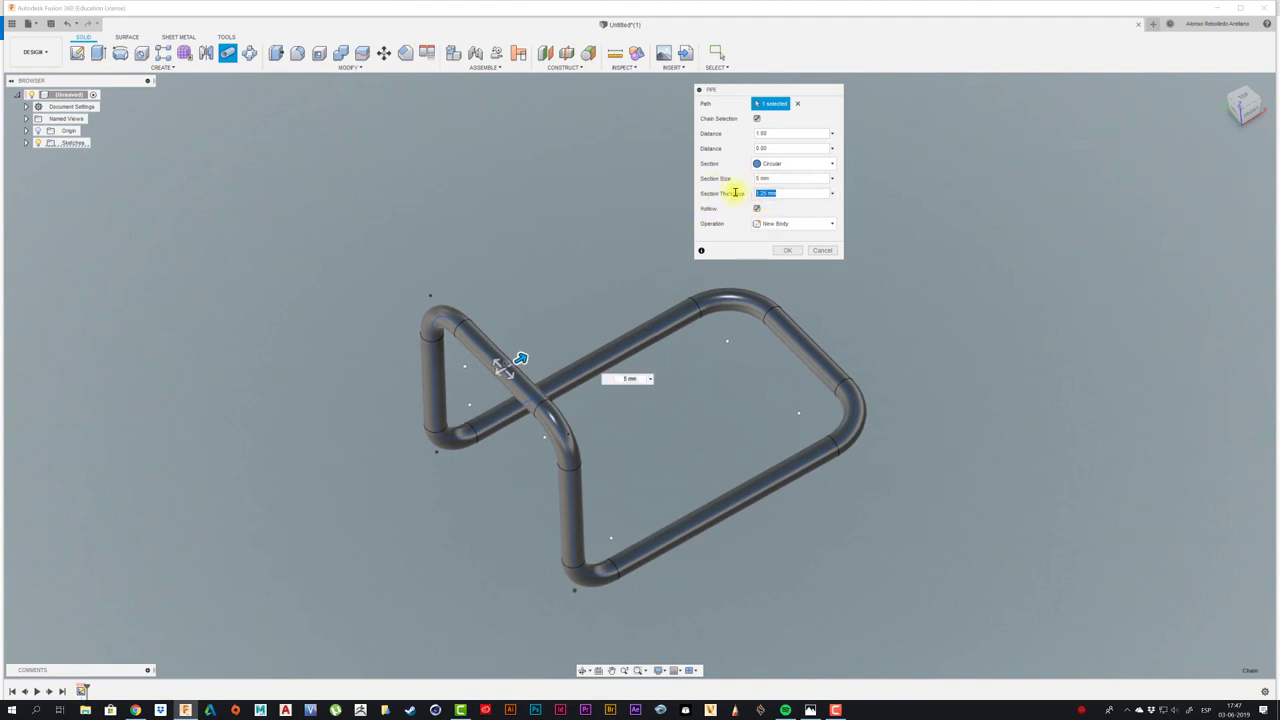
pyautogui.click(787, 250)
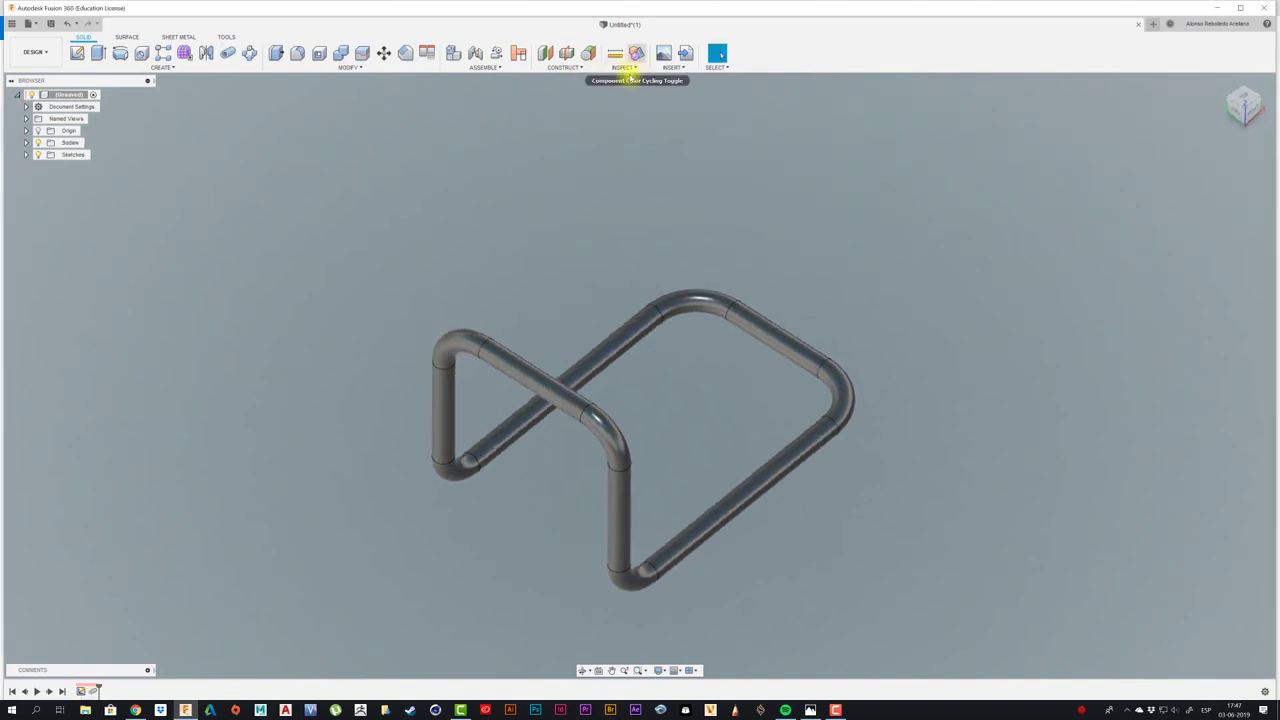
# - Start a Section Analysis using an origin plane as the cutting plane
pyautogui.click(632, 56)
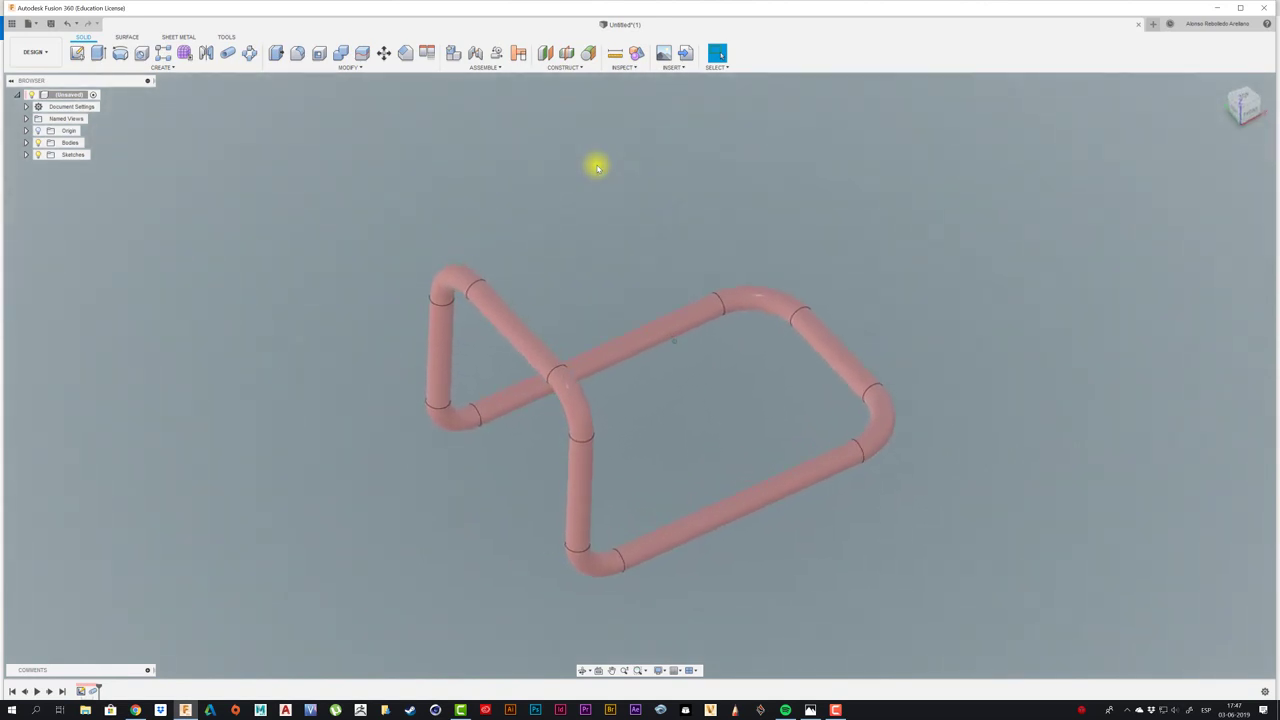
pyautogui.click(638, 69)
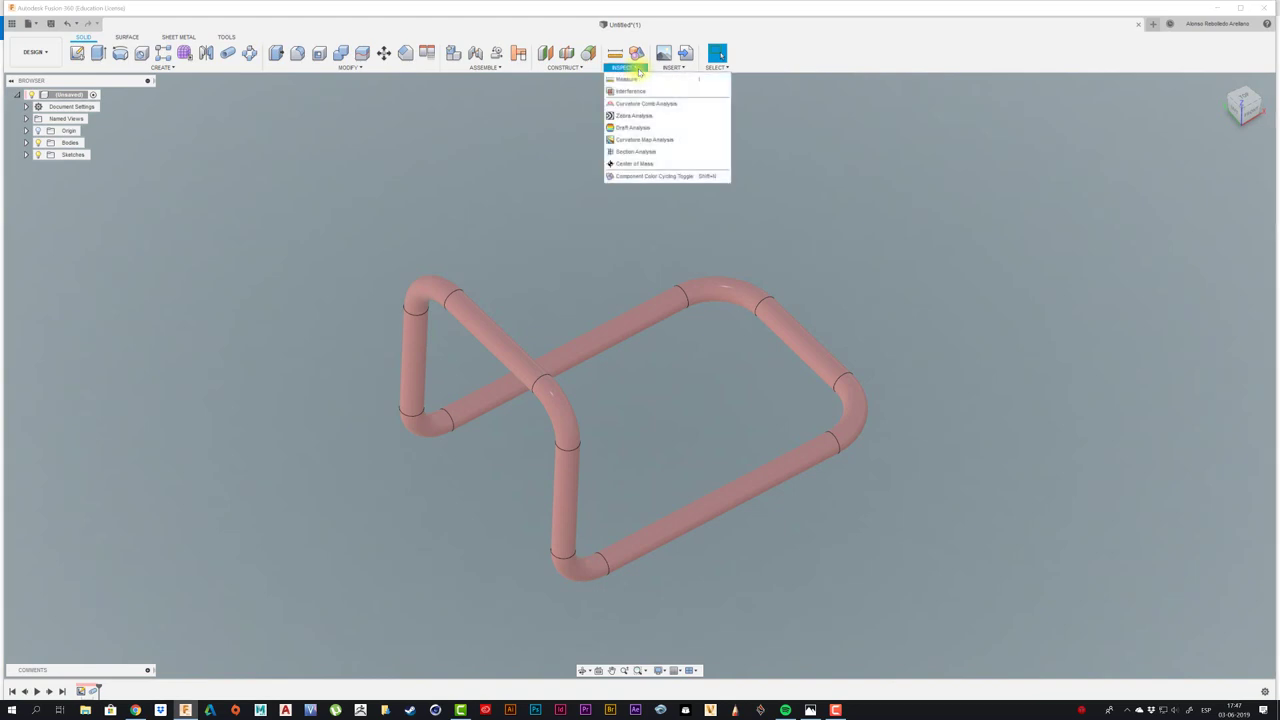
pyautogui.click(635, 152)
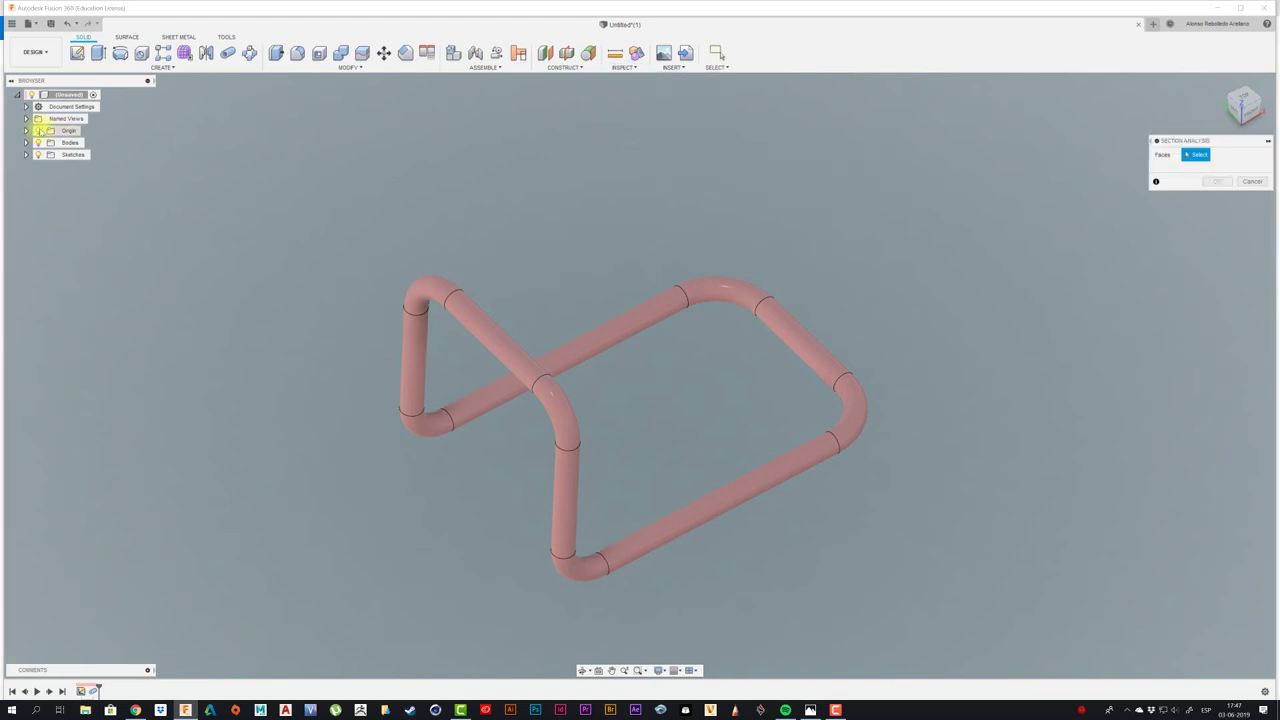
pyautogui.click(38, 131)
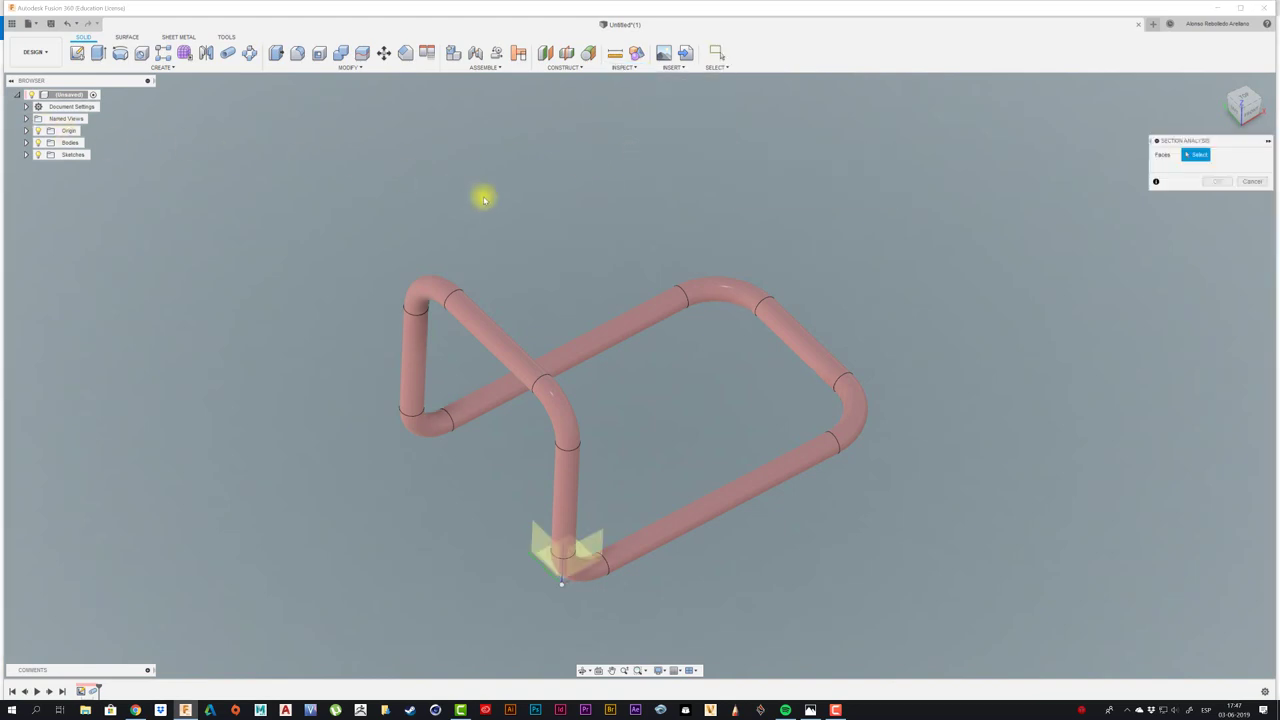
pyautogui.click(543, 539)
pyautogui.keyDown('shift'); pyautogui.moveTo(525, 540); pyautogui.dragTo(582, 460, button='middle'); pyautogui.keyUp('shift')
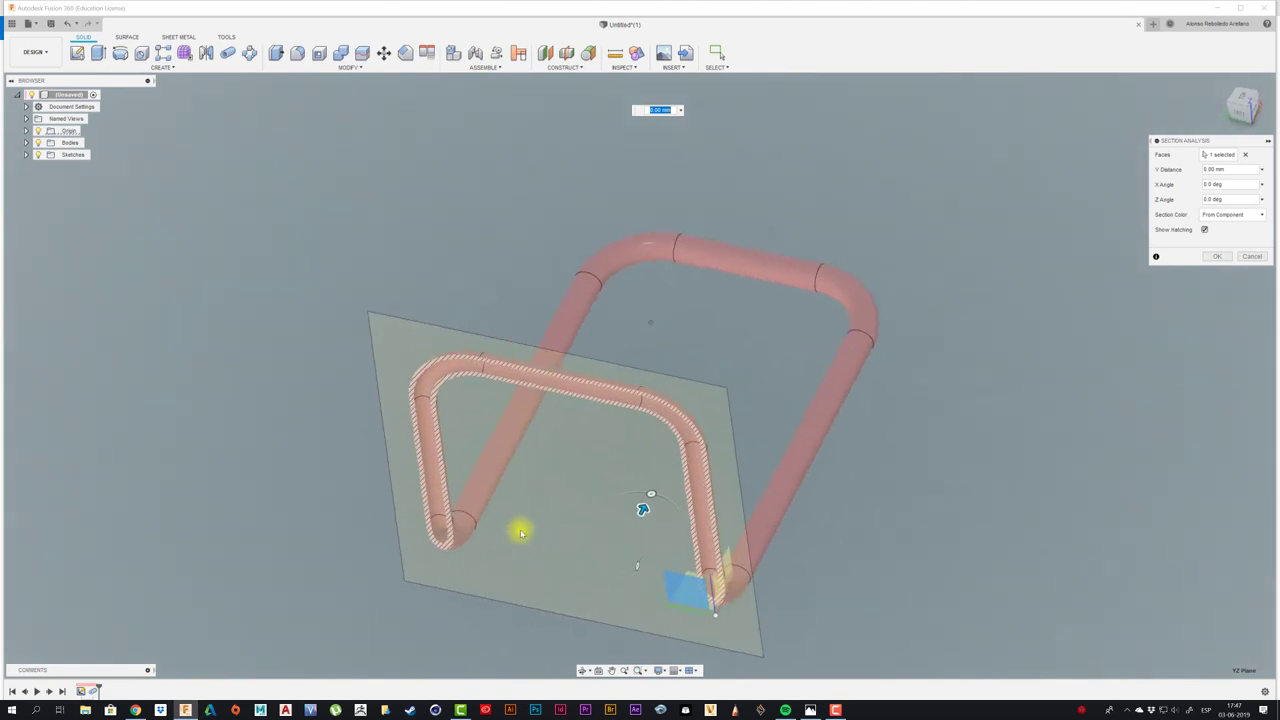
# - Offset the section plane to about -32.555 mm, turn off hatching, and confirm
pyautogui.moveTo(580, 452); pyautogui.dragTo(693, 294)
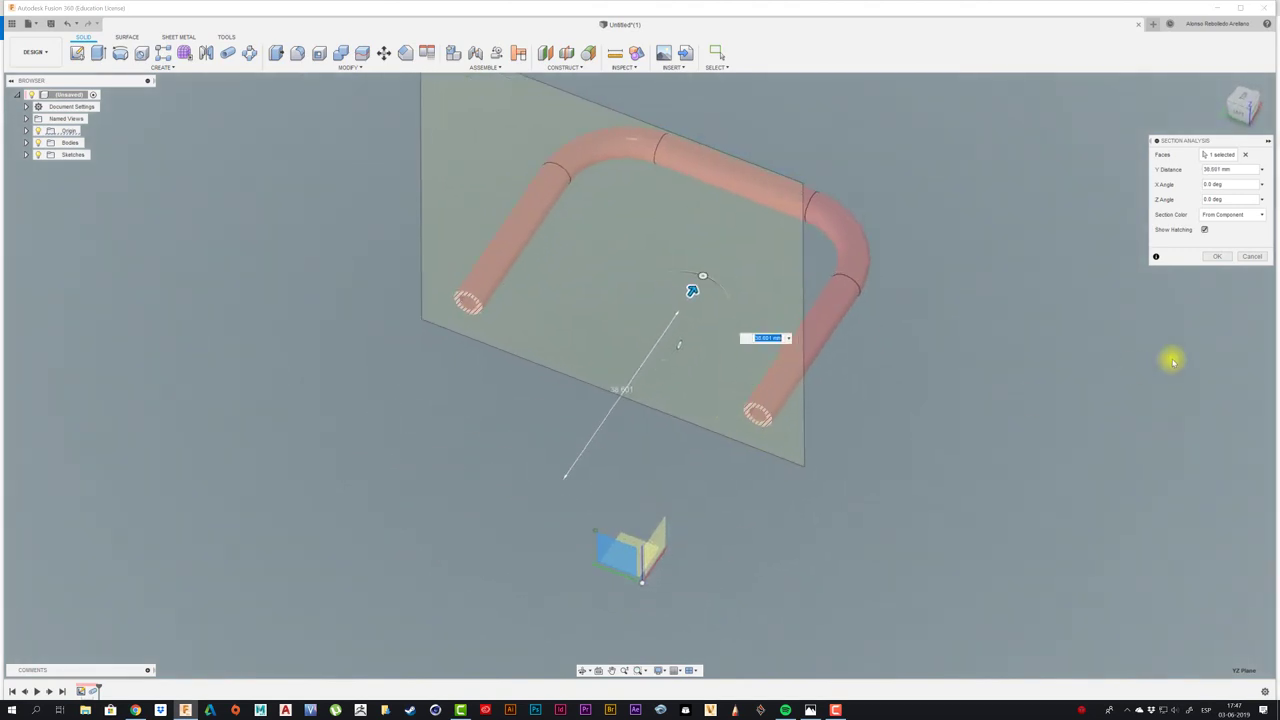
pyautogui.scroll(3, 1171, 357)
pyautogui.scroll(2, 1190, 290)
pyautogui.click(1205, 230)
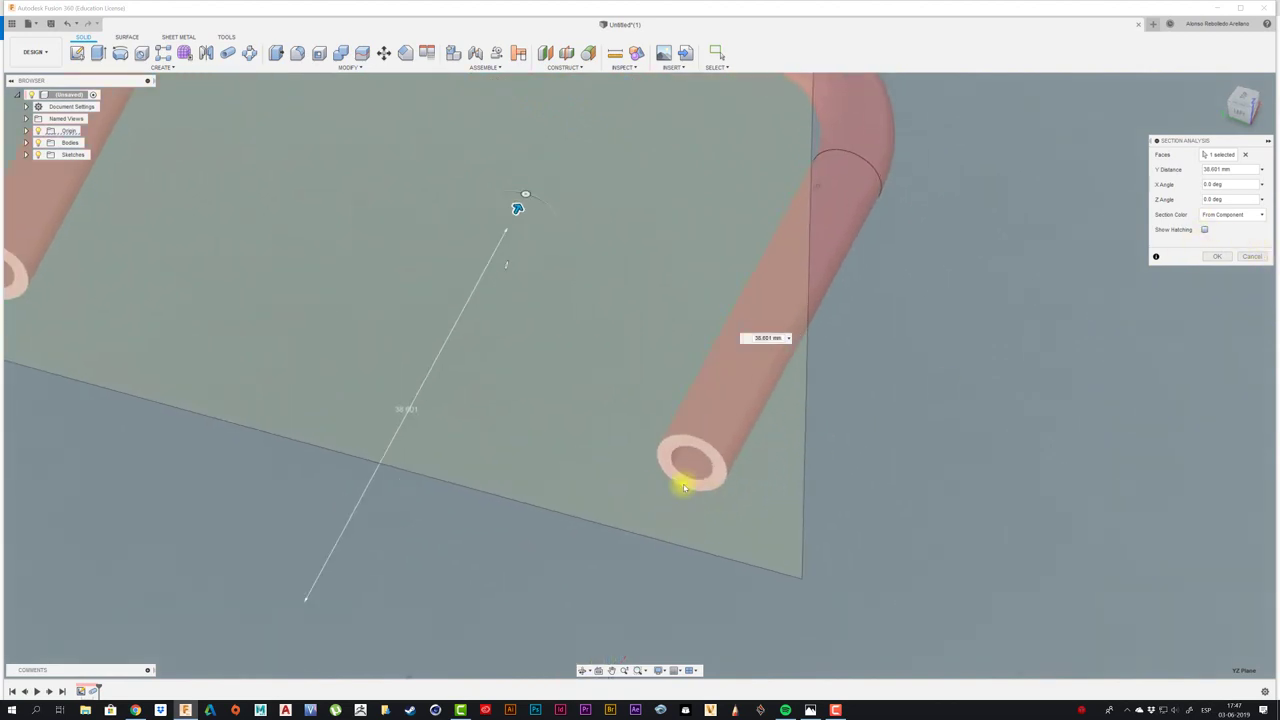
pyautogui.scroll(-5, 660, 450)
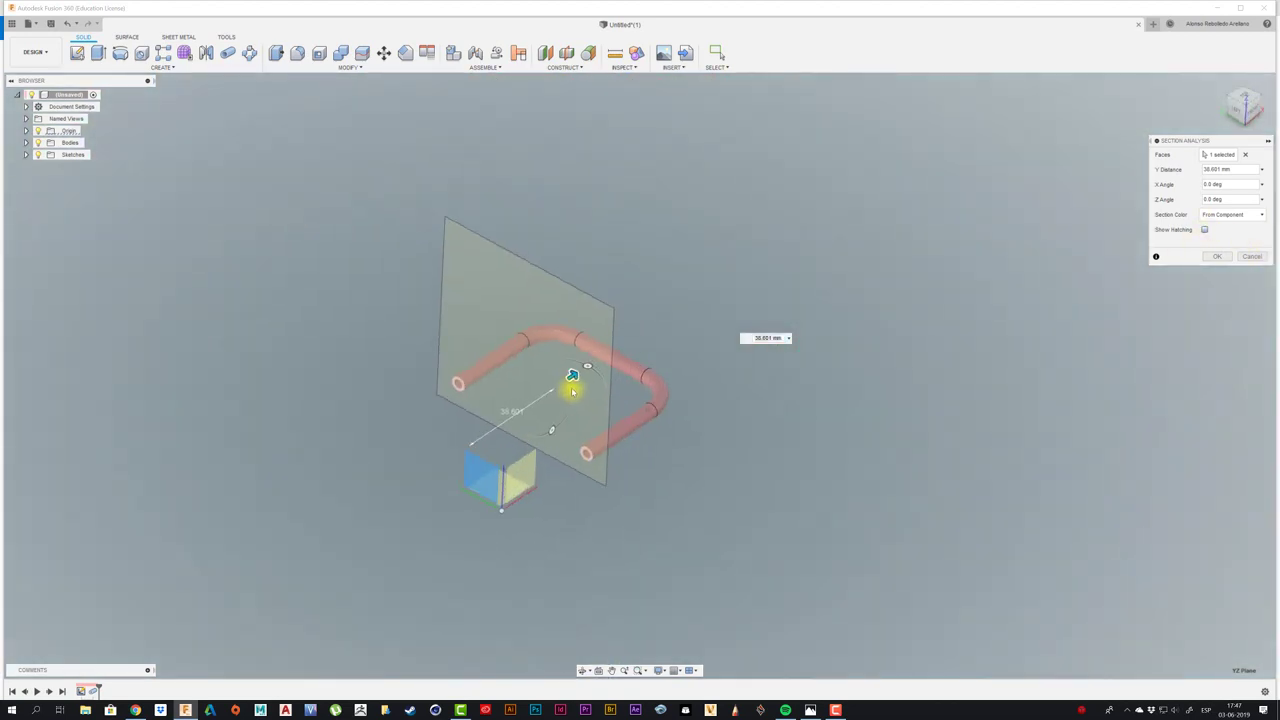
pyautogui.moveTo(571, 371)
pyautogui.mouseDown()
pyautogui.moveTo(566, 380)
pyautogui.moveTo(702, 314)
pyautogui.moveTo(394, 500)
pyautogui.moveTo(337, 519)
pyautogui.mouseUp()
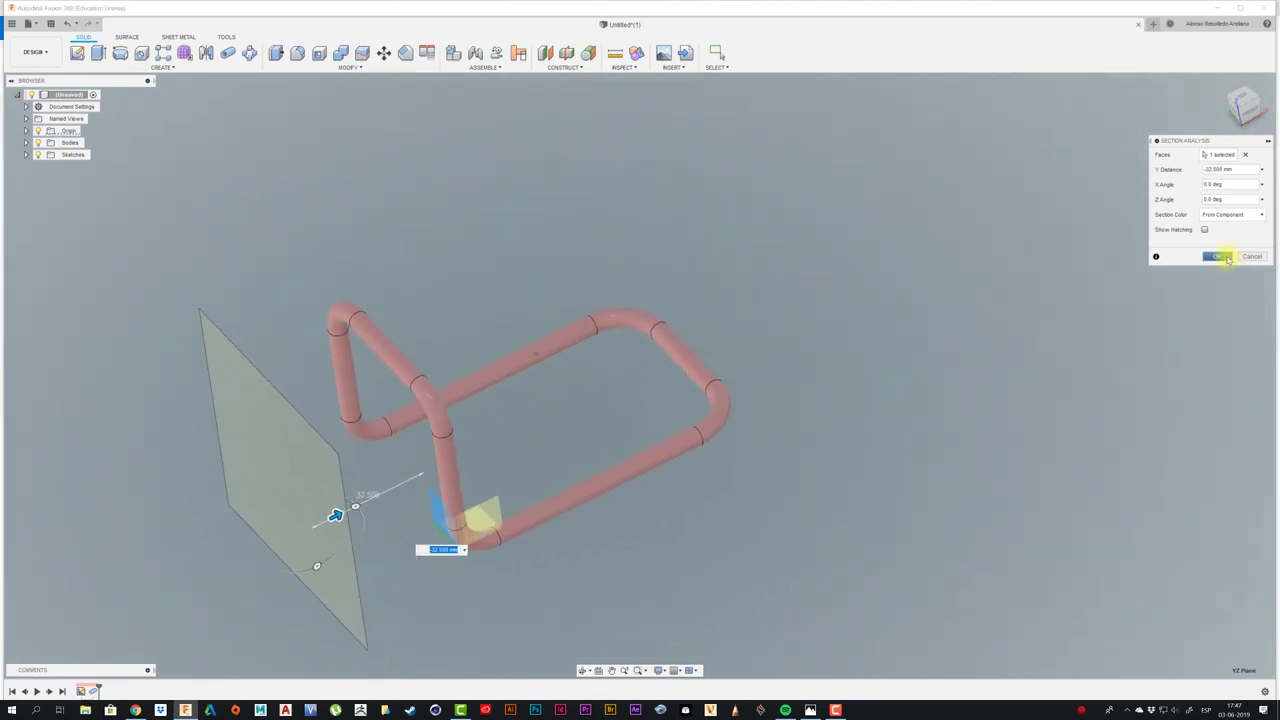
pyautogui.click(1217, 256)
pyautogui.moveTo(714, 291)
pyautogui.keyDown('shift'); pyautogui.mouseDown(button='middle')
pyautogui.moveTo(437, 354)
pyautogui.moveTo(219, 463)
pyautogui.moveTo(440, 350)
pyautogui.mouseUp(button='middle'); pyautogui.keyUp('shift')
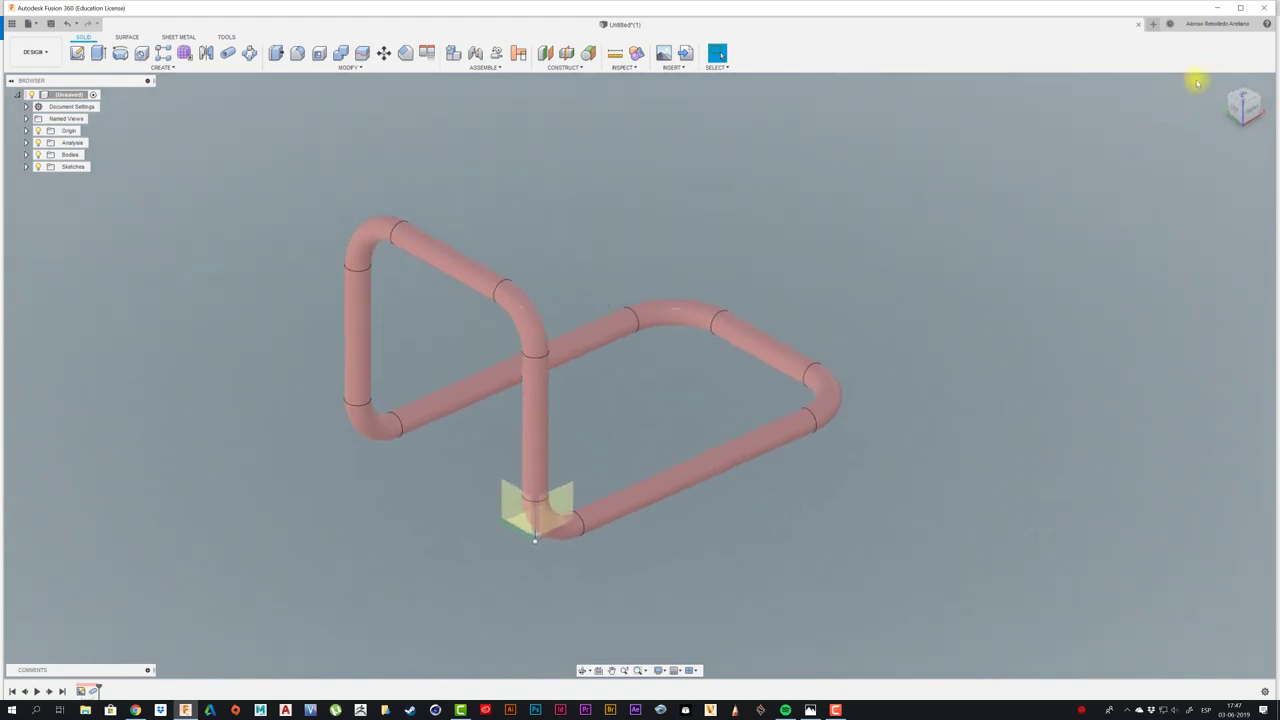
# - Review the General > Design preferences, cancel without changes, and begin Create Sketch
pyautogui.click(1205, 28)
pyautogui.click(1207, 54)
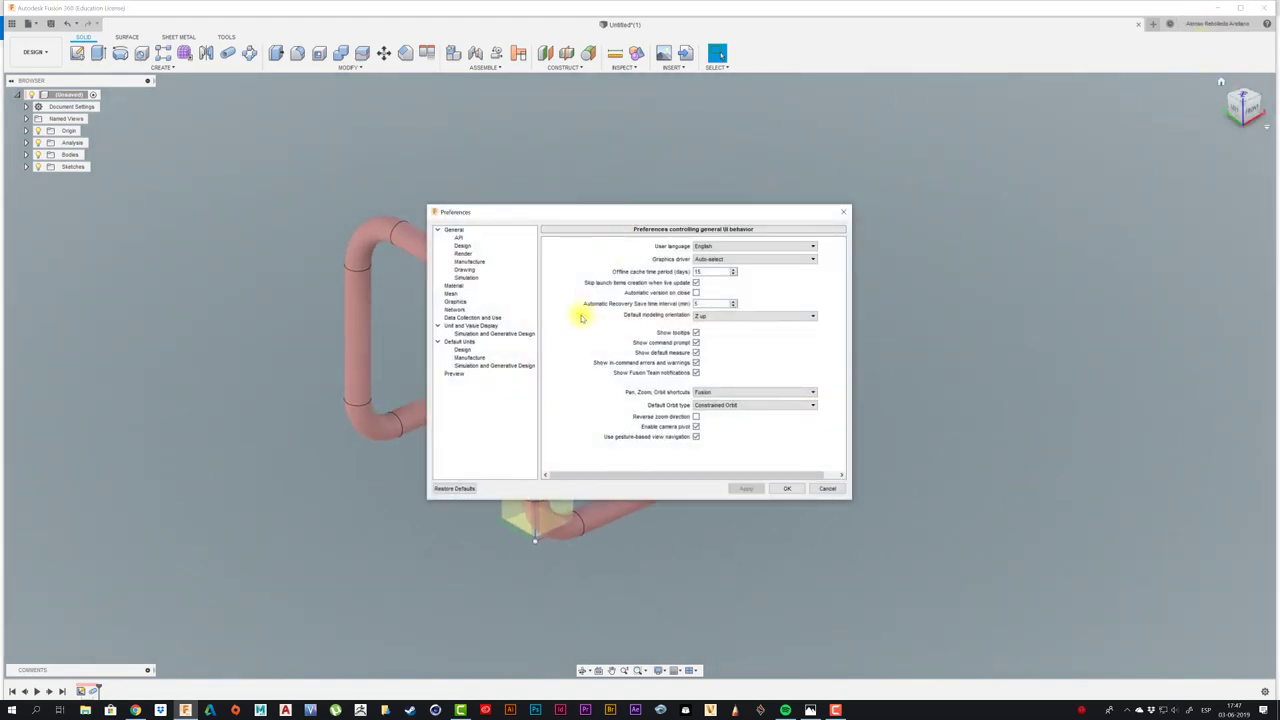
pyautogui.click(463, 246)
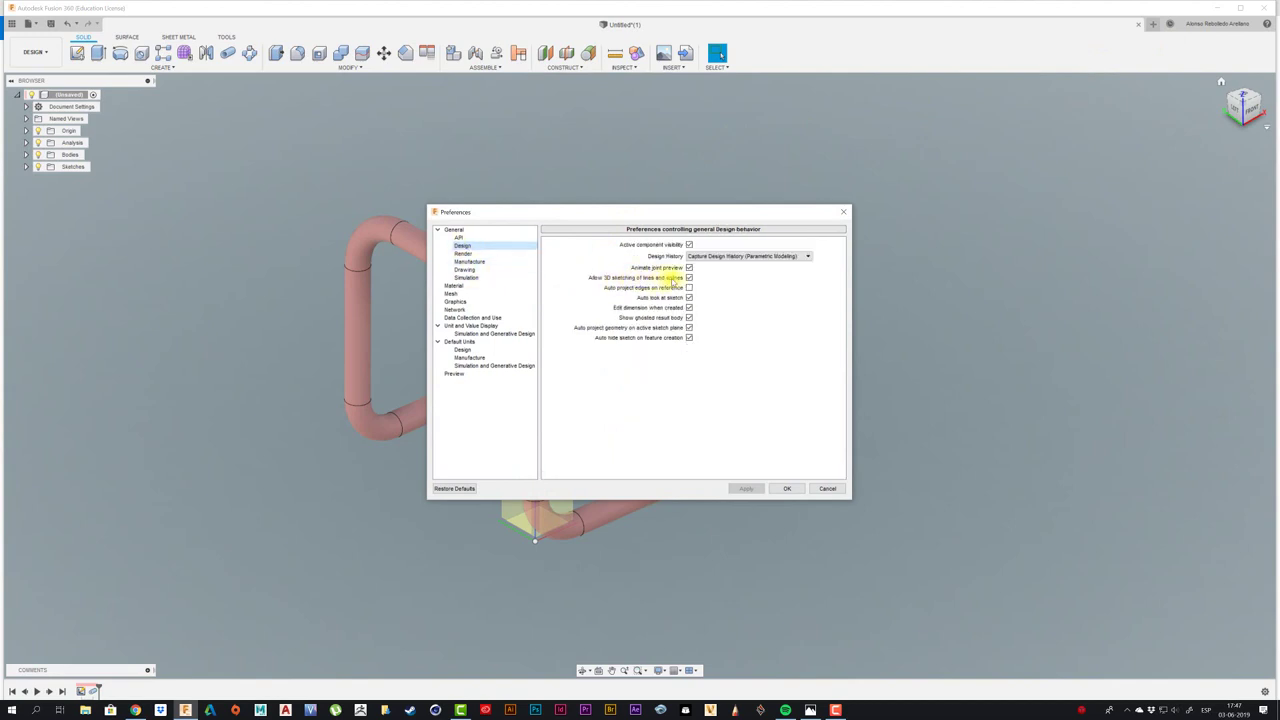
pyautogui.click(838, 489)
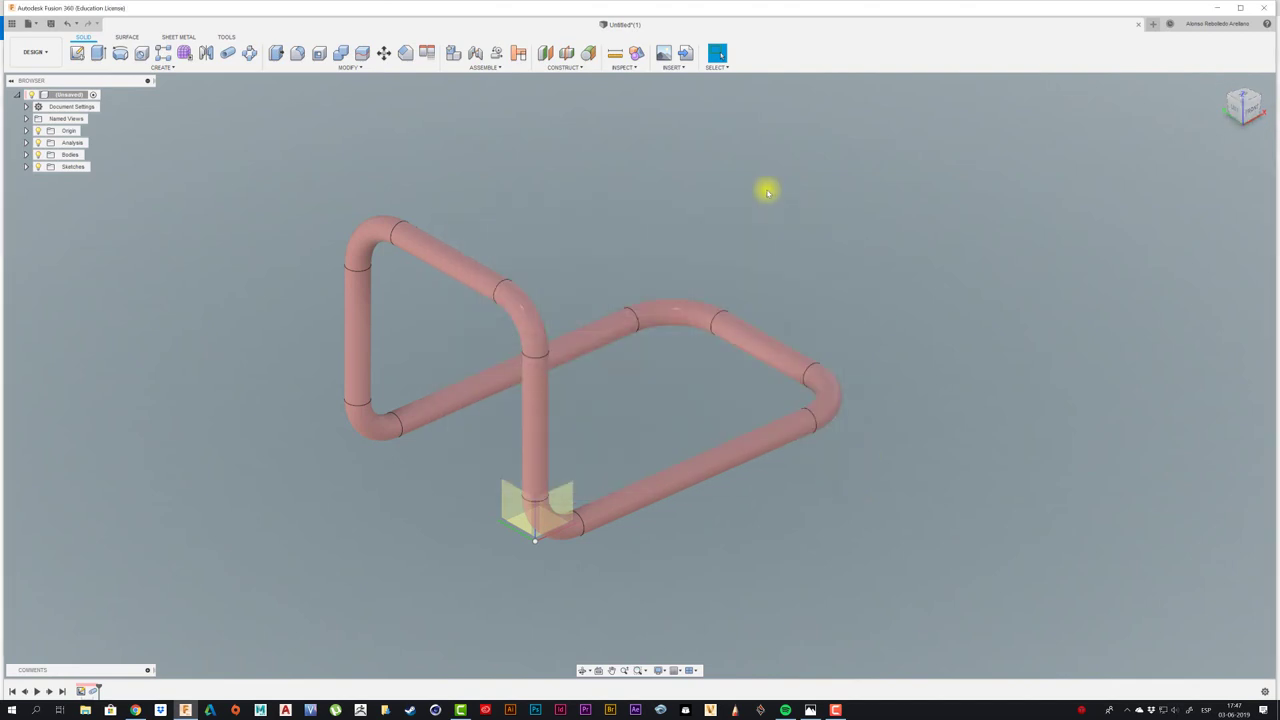
pyautogui.click(77, 52)
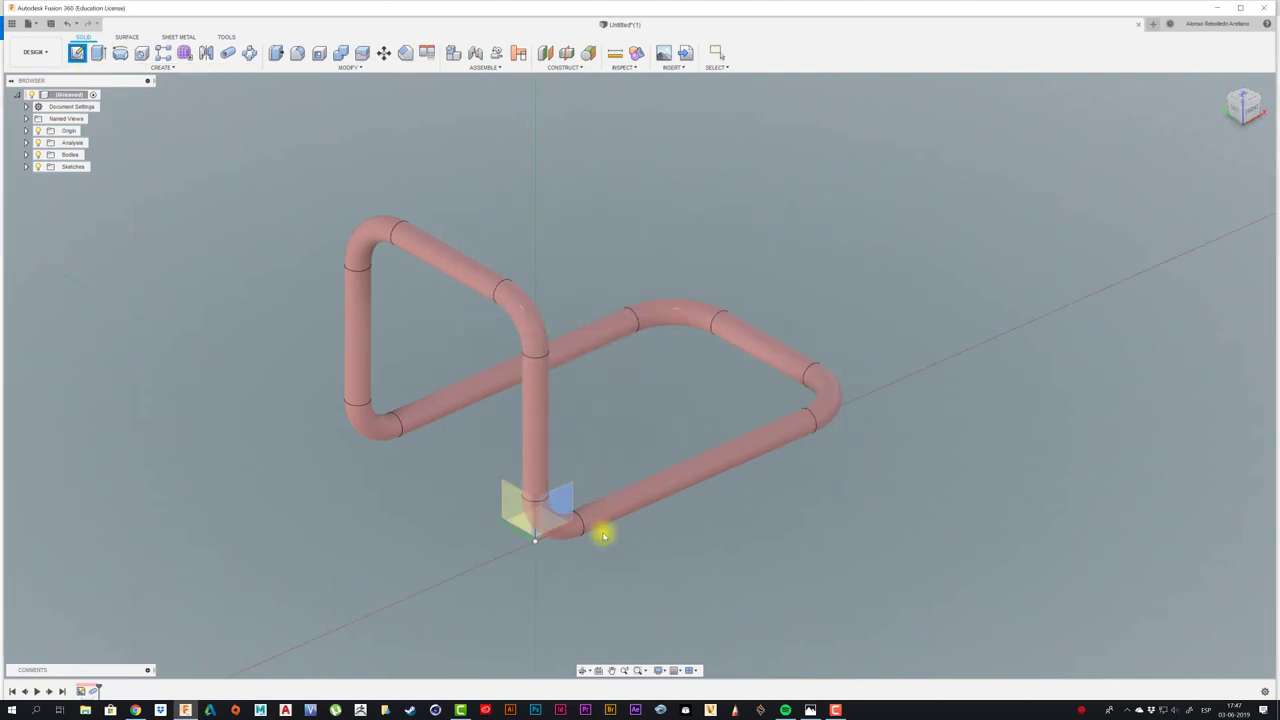
# - Place the sketch on the vertical origin plane, collapse the Sketch Palette and return to Home view
pyautogui.click(508, 505)
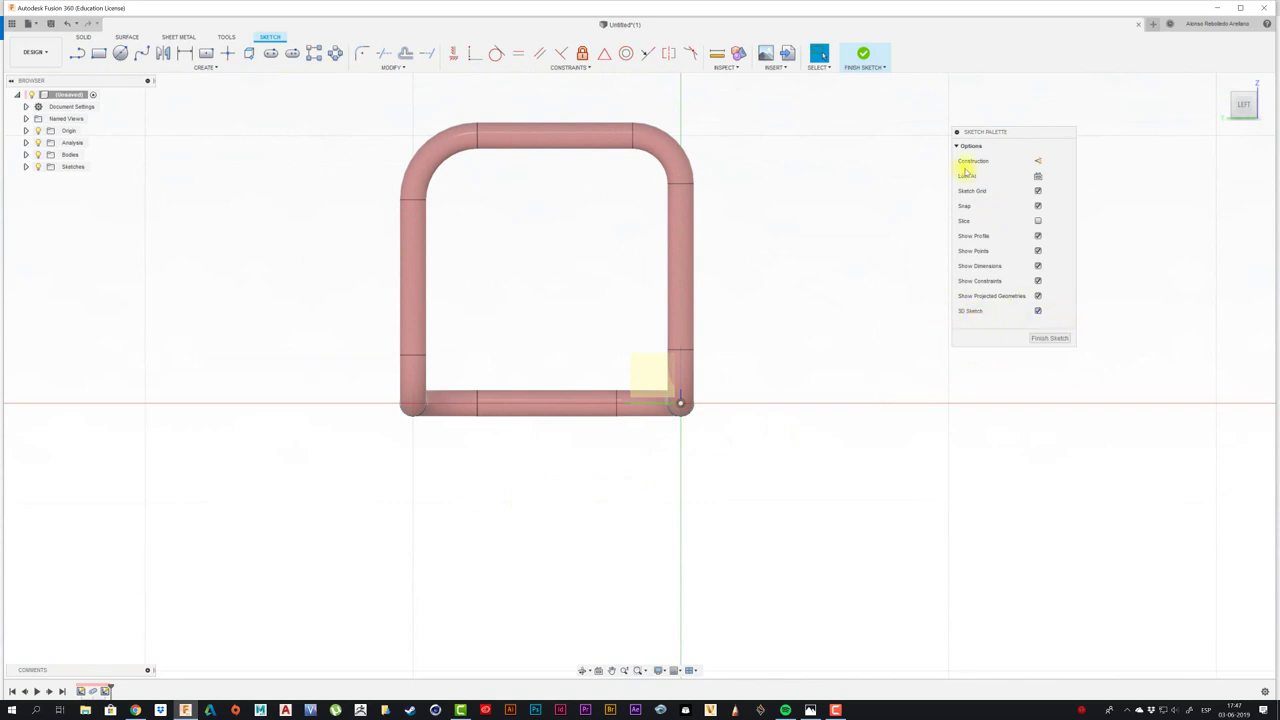
pyautogui.click(957, 133)
pyautogui.press('F6')
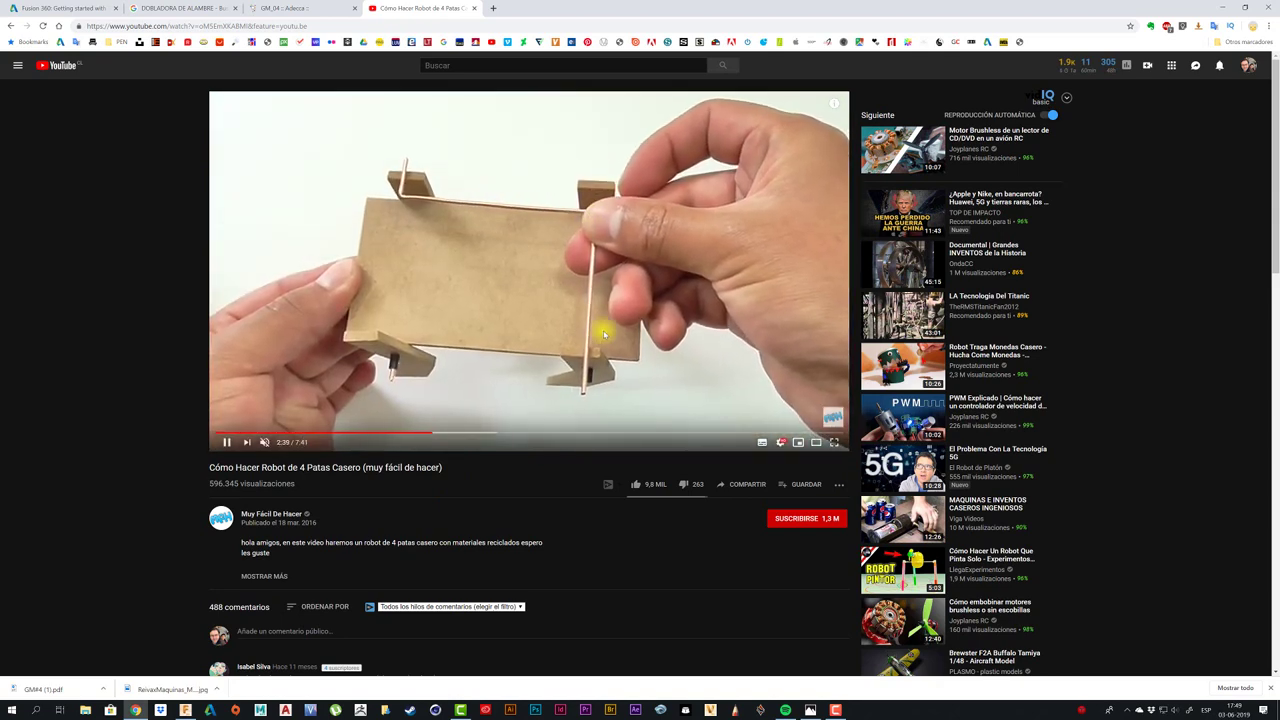
# - Play the robot-leg clip in short bursts, pausing at 2:43 and then 2:46
pyautogui.click(568, 288)
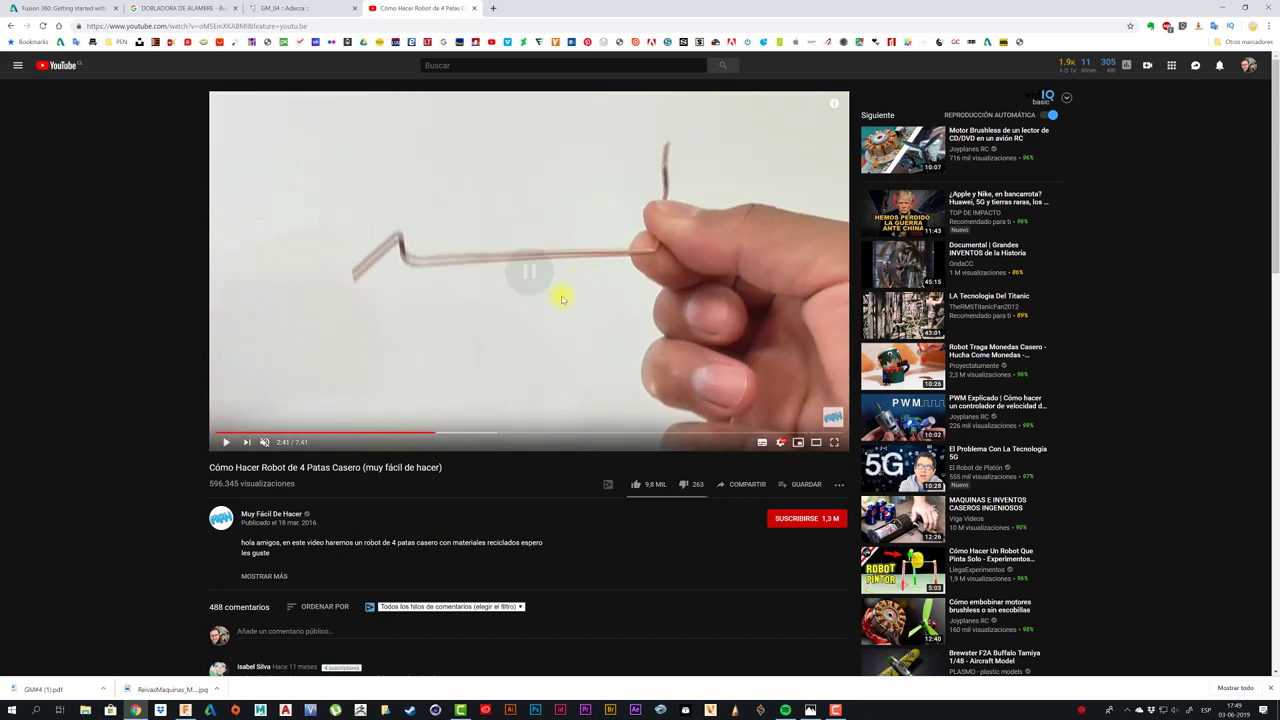
pyautogui.click(228, 443)
pyautogui.click(229, 443)
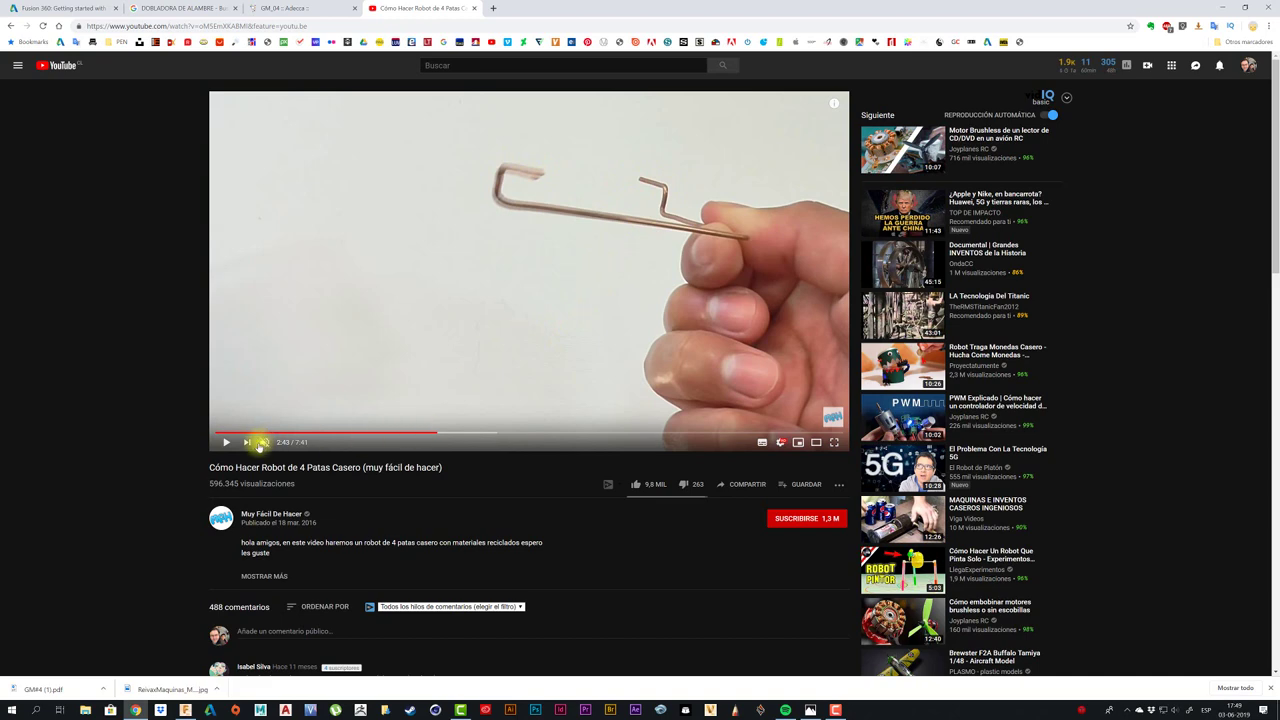
pyautogui.click(514, 337)
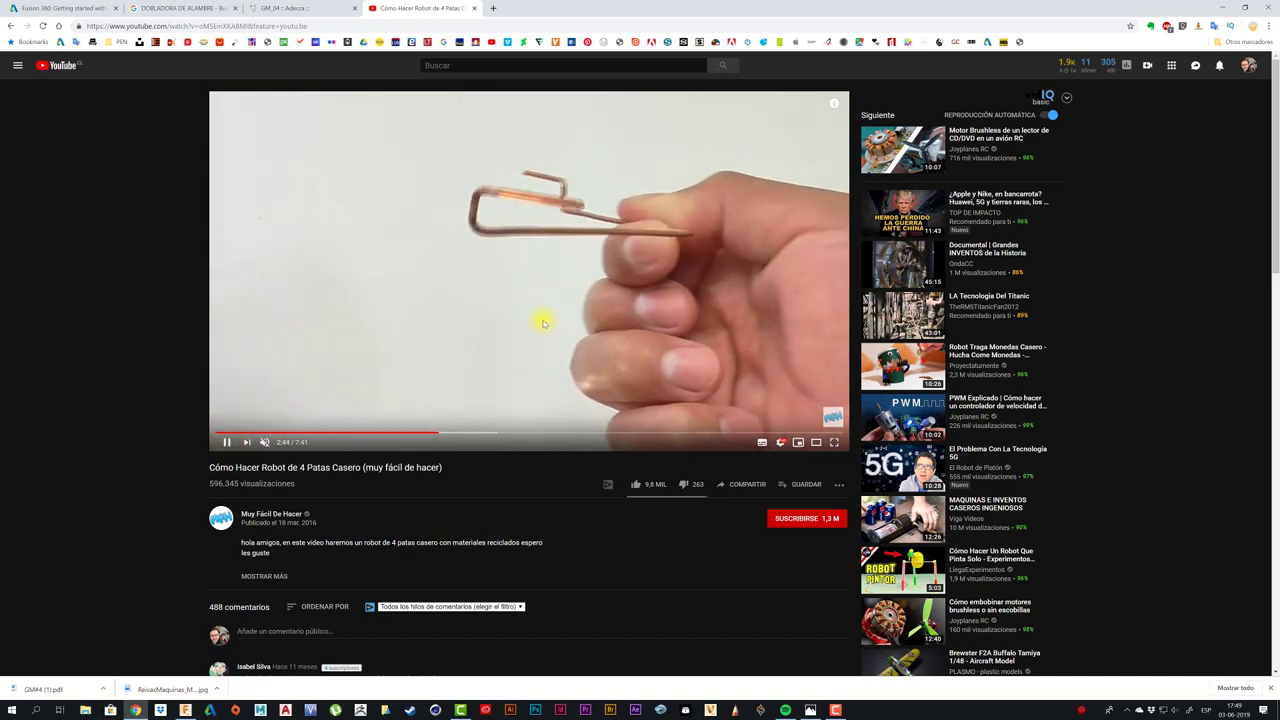
pyautogui.click(543, 316)
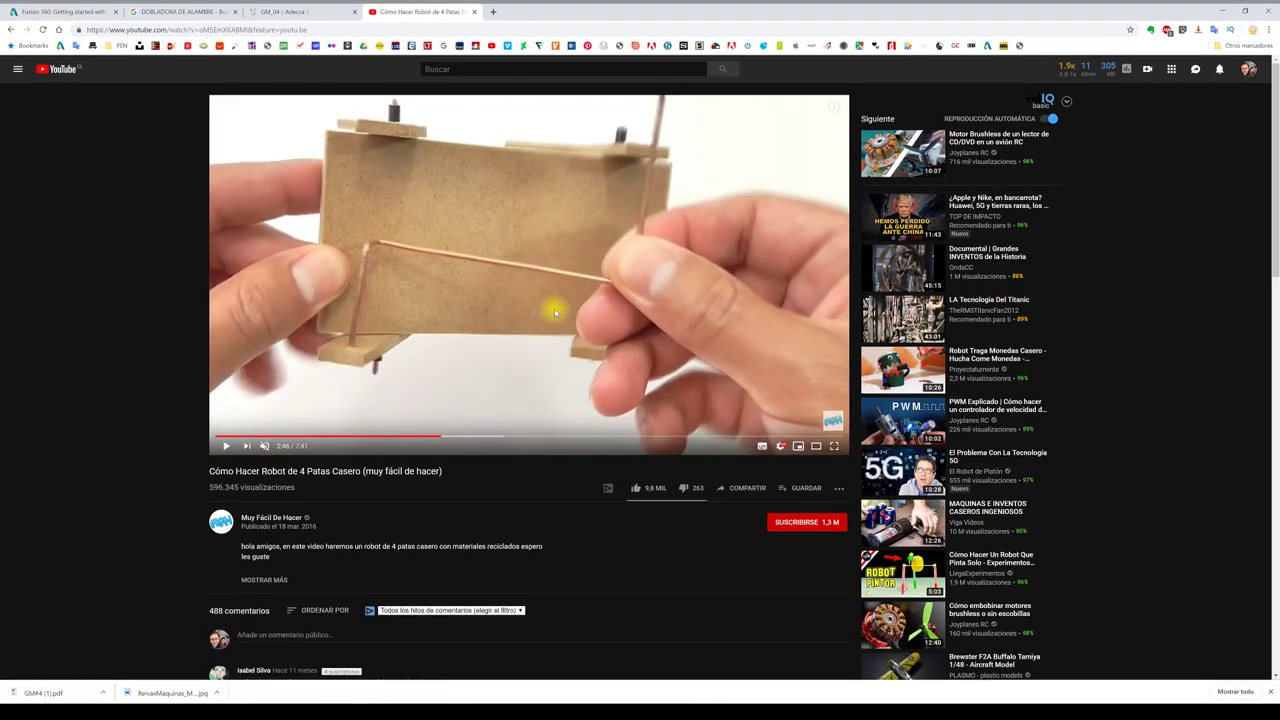
# - Watch the clip full screen up to 2:53, then exit full-screen mode
pyautogui.press('F11')
pyautogui.doubleClick(528, 221)
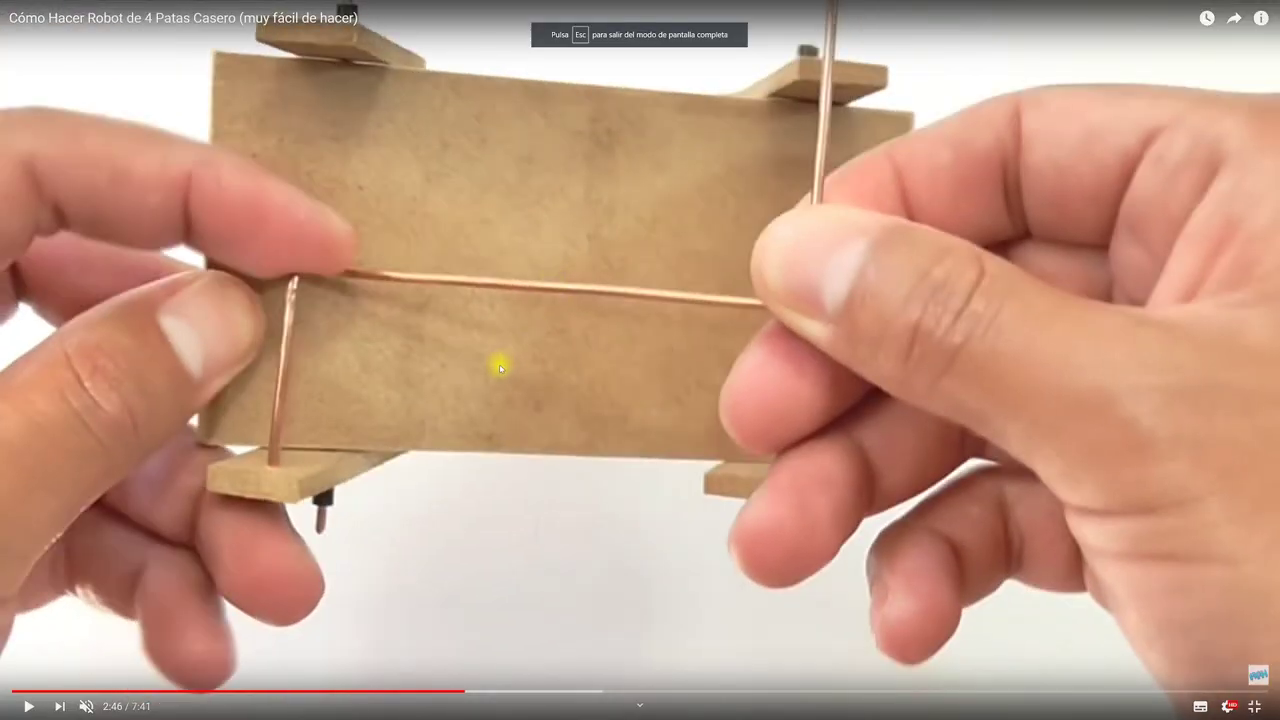
pyautogui.click(509, 369)
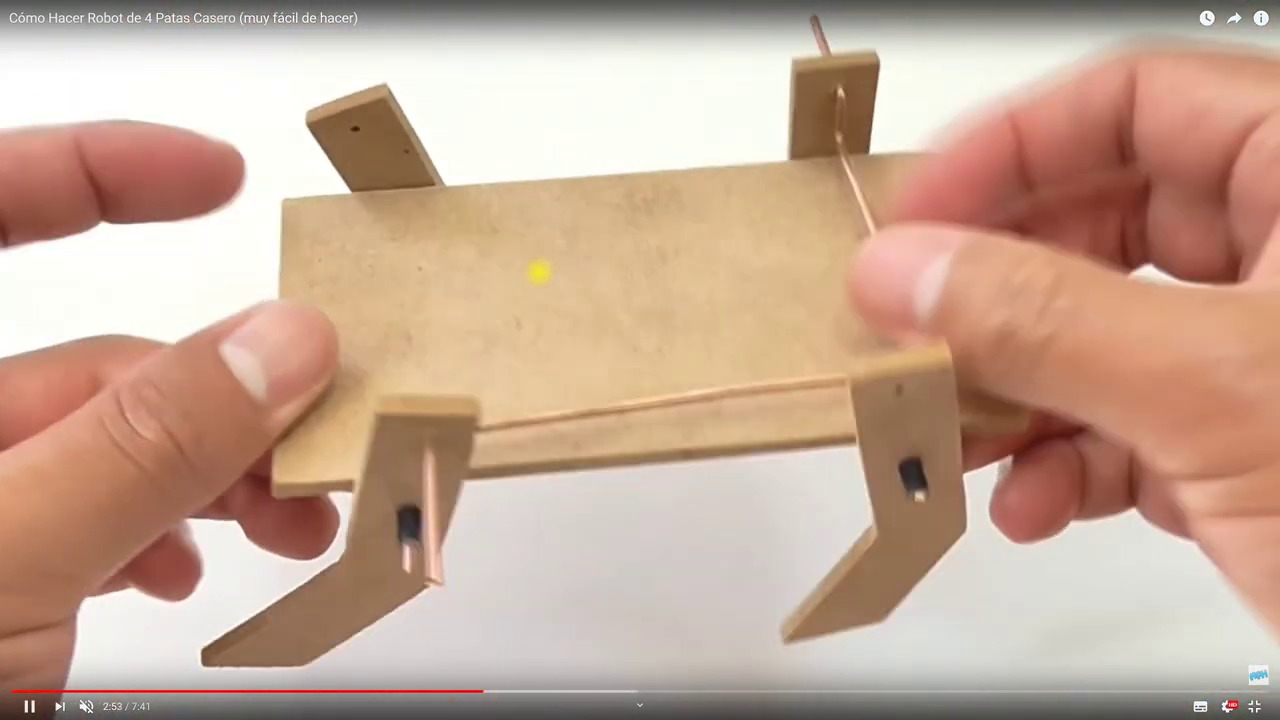
pyautogui.click(547, 266)
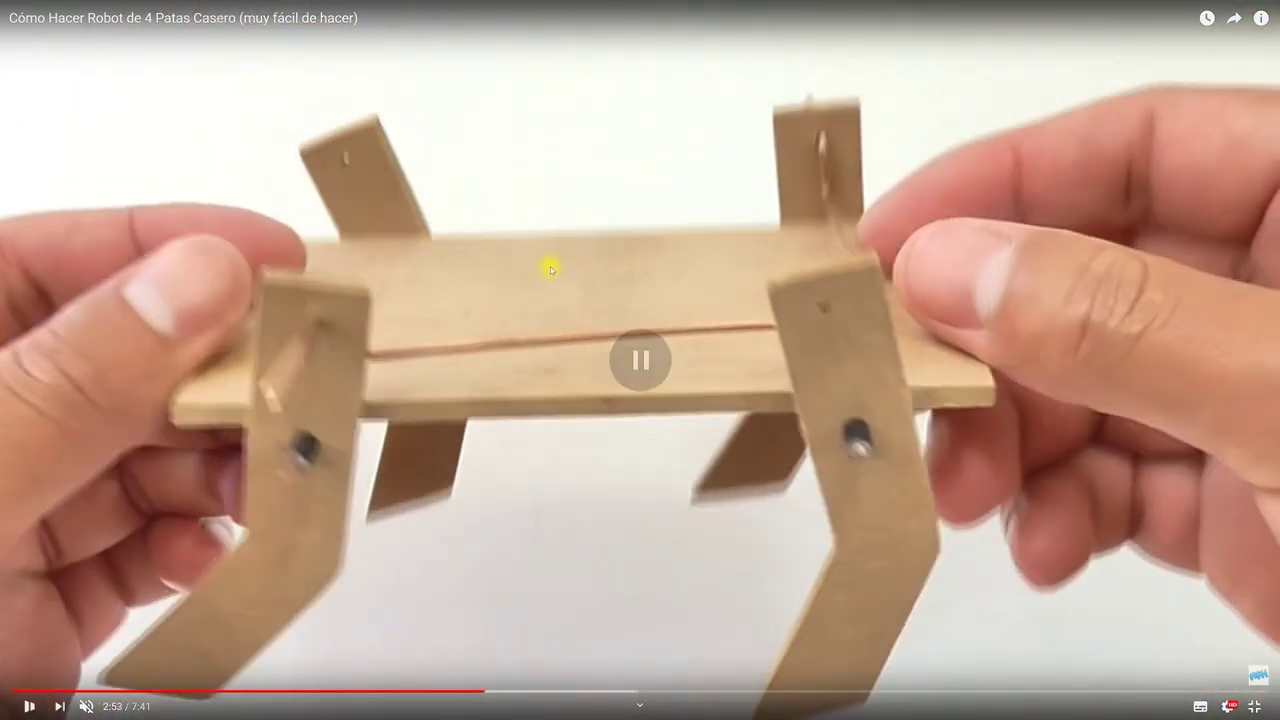
pyautogui.press('Escape')
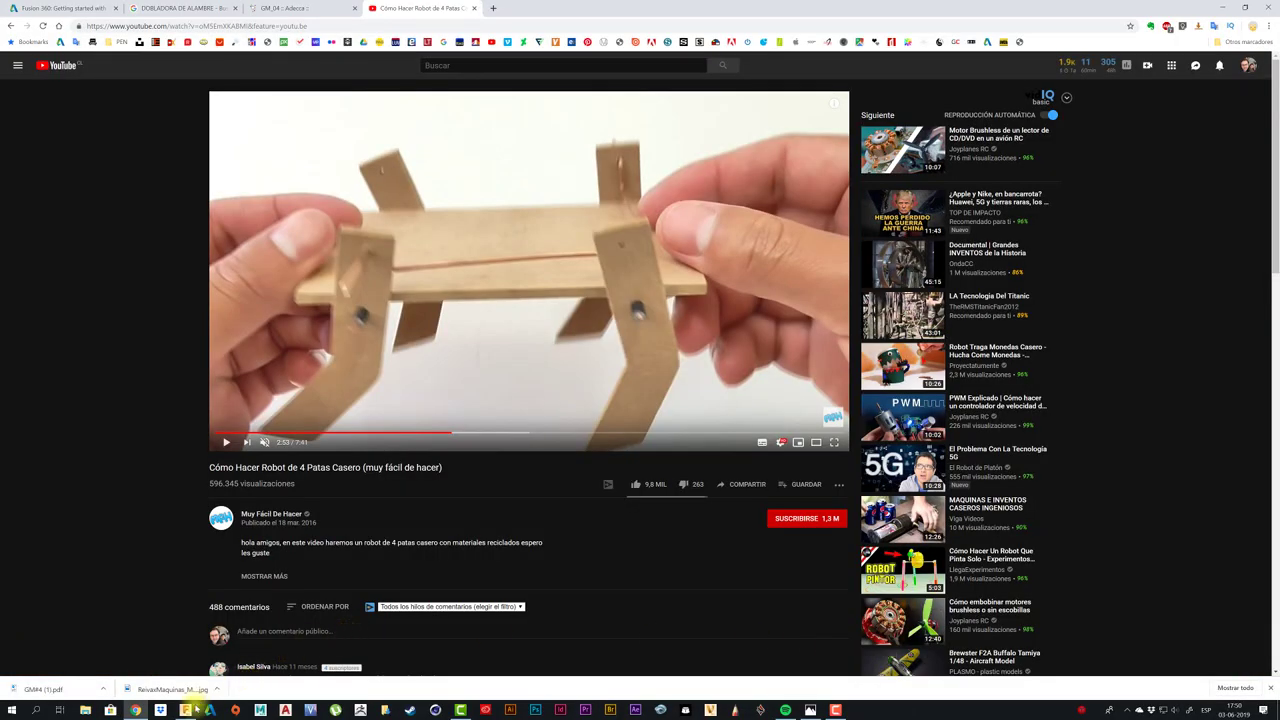
# - Pick an origin plane for a new Fusion 360 sketch, then dock Chrome at the top-left
pyautogui.click(194, 711)
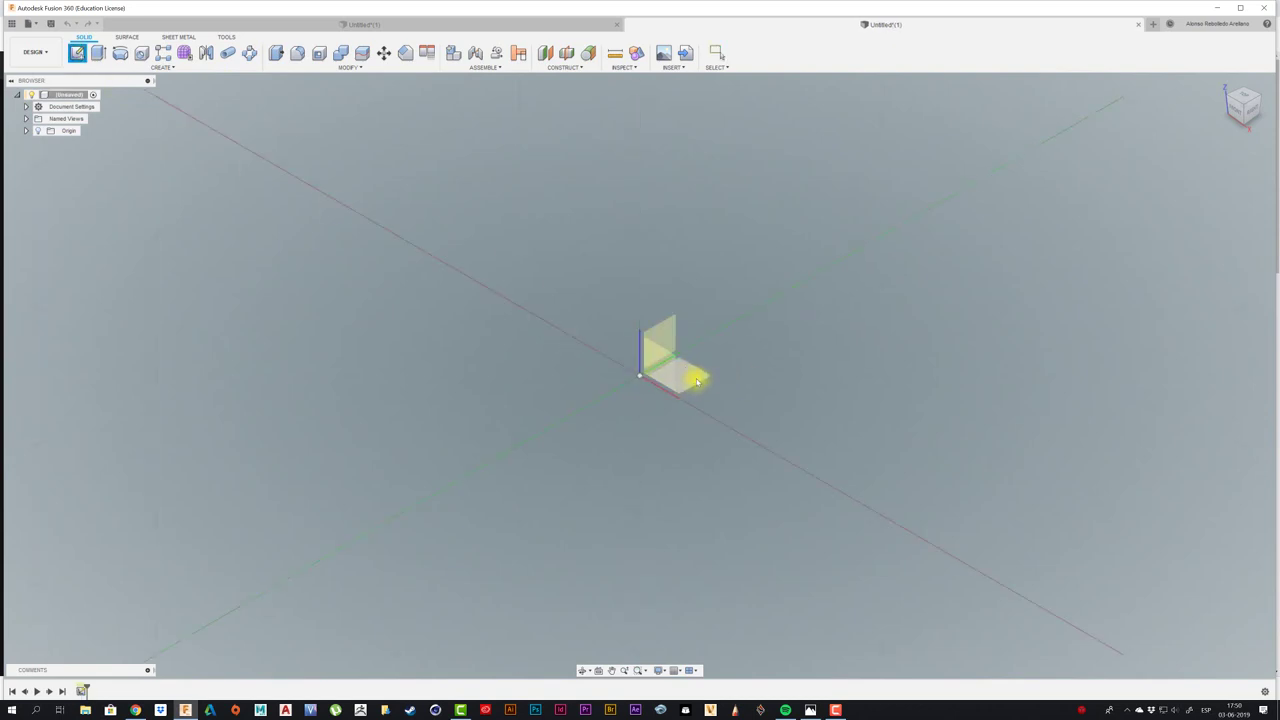
pyautogui.click(697, 380)
pyautogui.moveTo(534, 14)
pyautogui.mouseDown()
pyautogui.moveTo(768, 17)
pyautogui.moveTo(551, 21)
pyautogui.mouseUp()
pyautogui.click(420, 9)
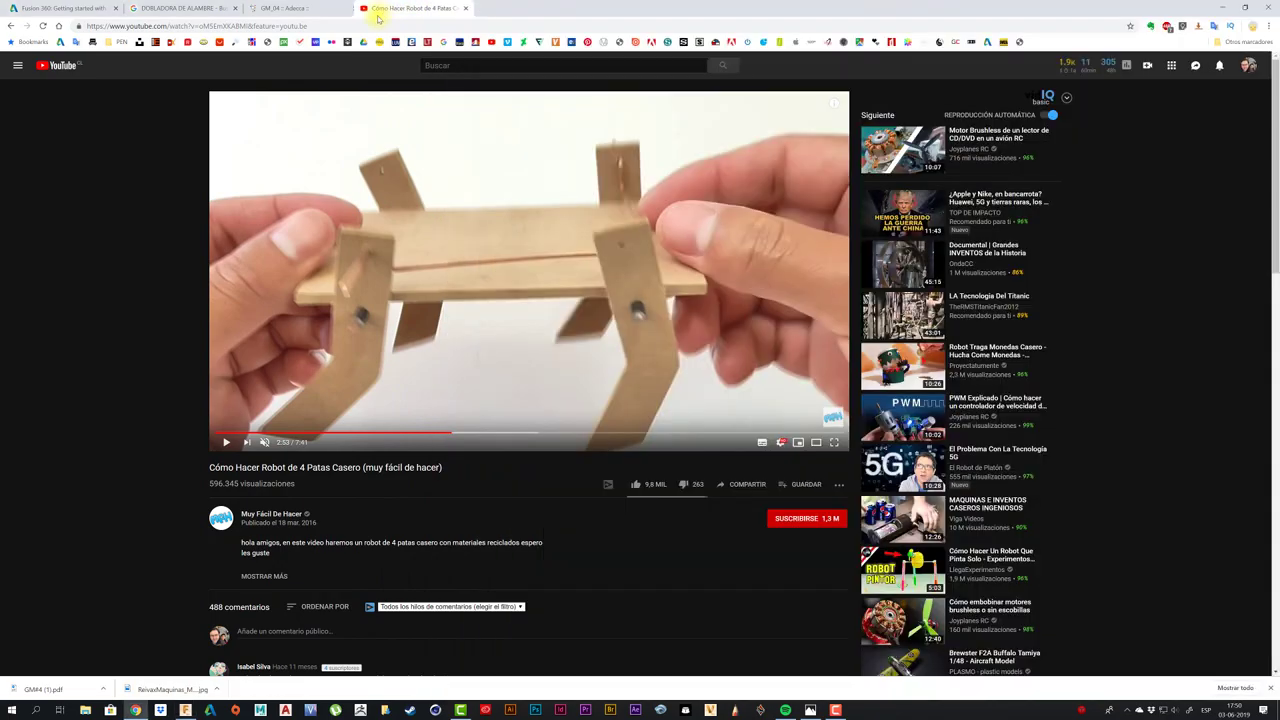
pyautogui.moveTo(648, 11); pyautogui.dragTo(330, 85)
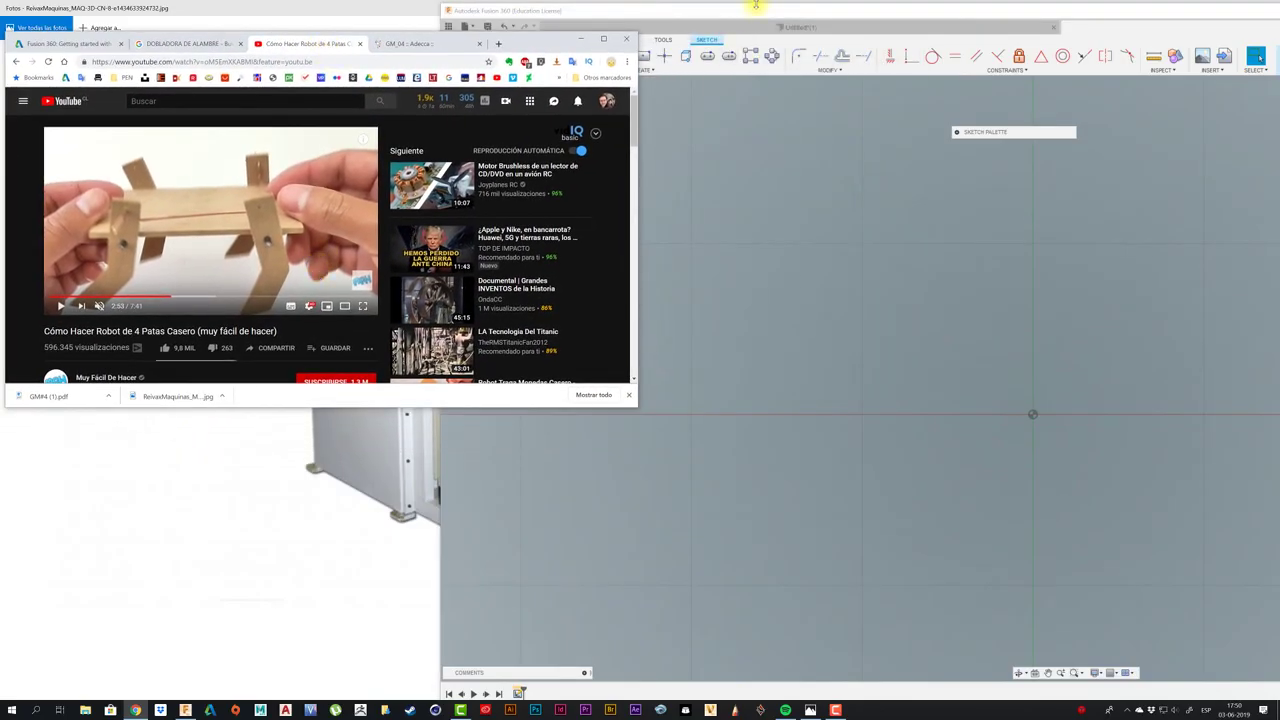
# - Shift Fusion 360 left, rewind the reference video to 2:32 and pause it at 2:40
pyautogui.click(756, 10)
pyautogui.moveTo(731, 10); pyautogui.dragTo(695, 11)
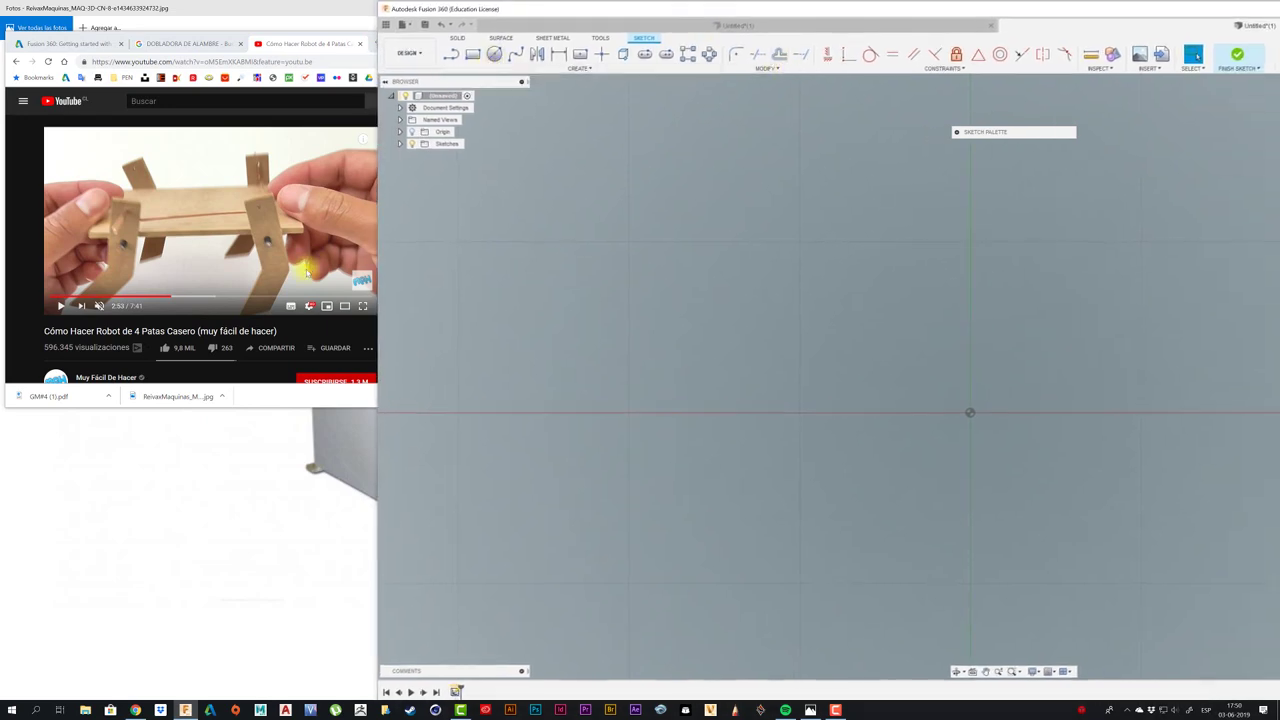
pyautogui.click(152, 298)
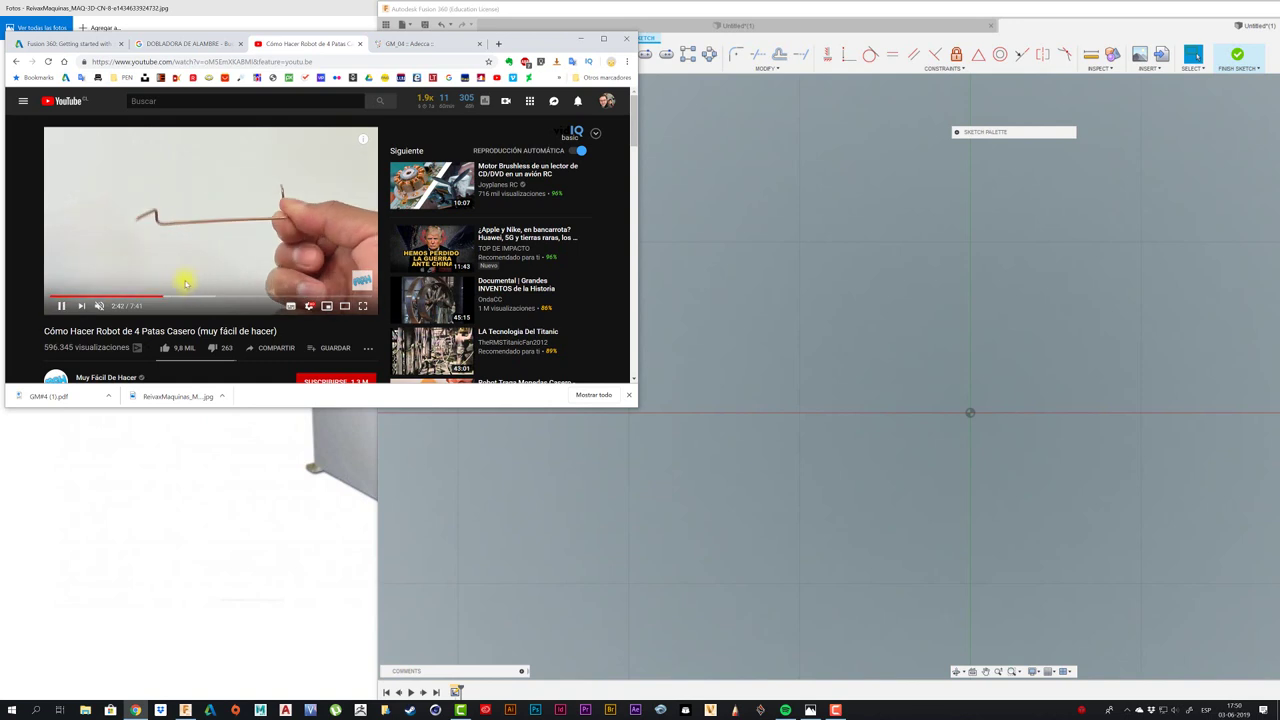
pyautogui.click(156, 297)
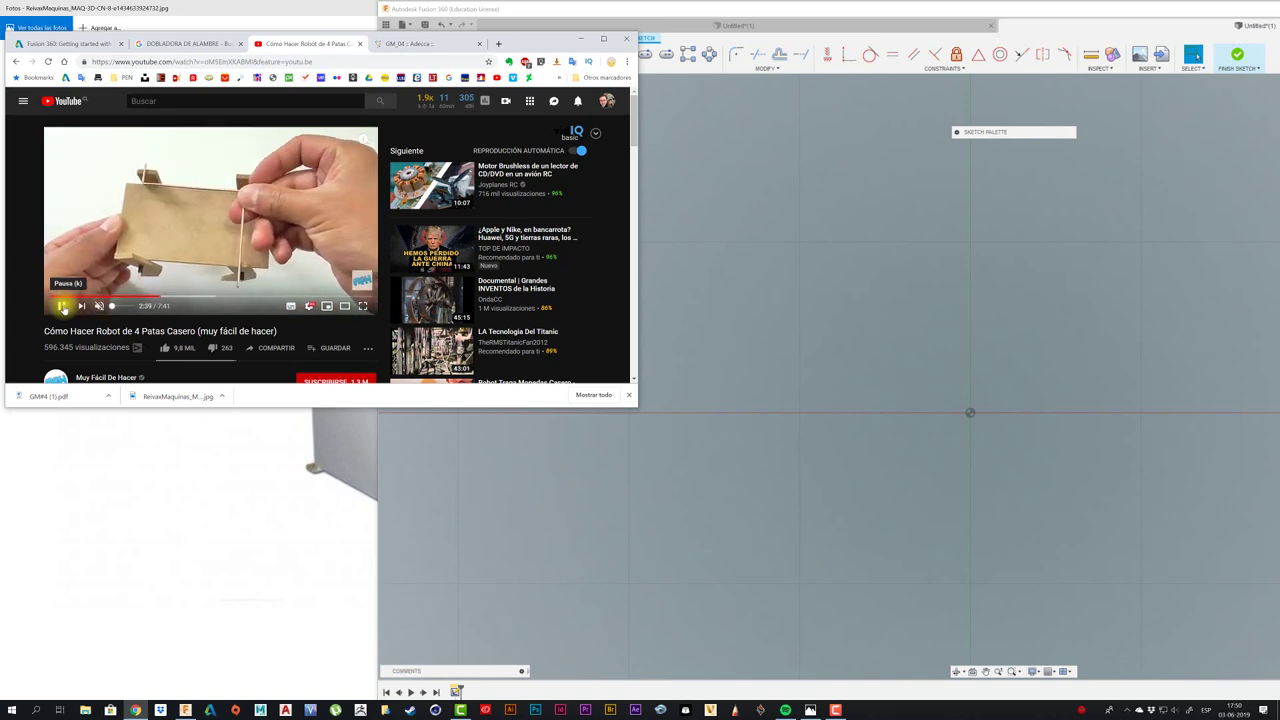
pyautogui.click(62, 306)
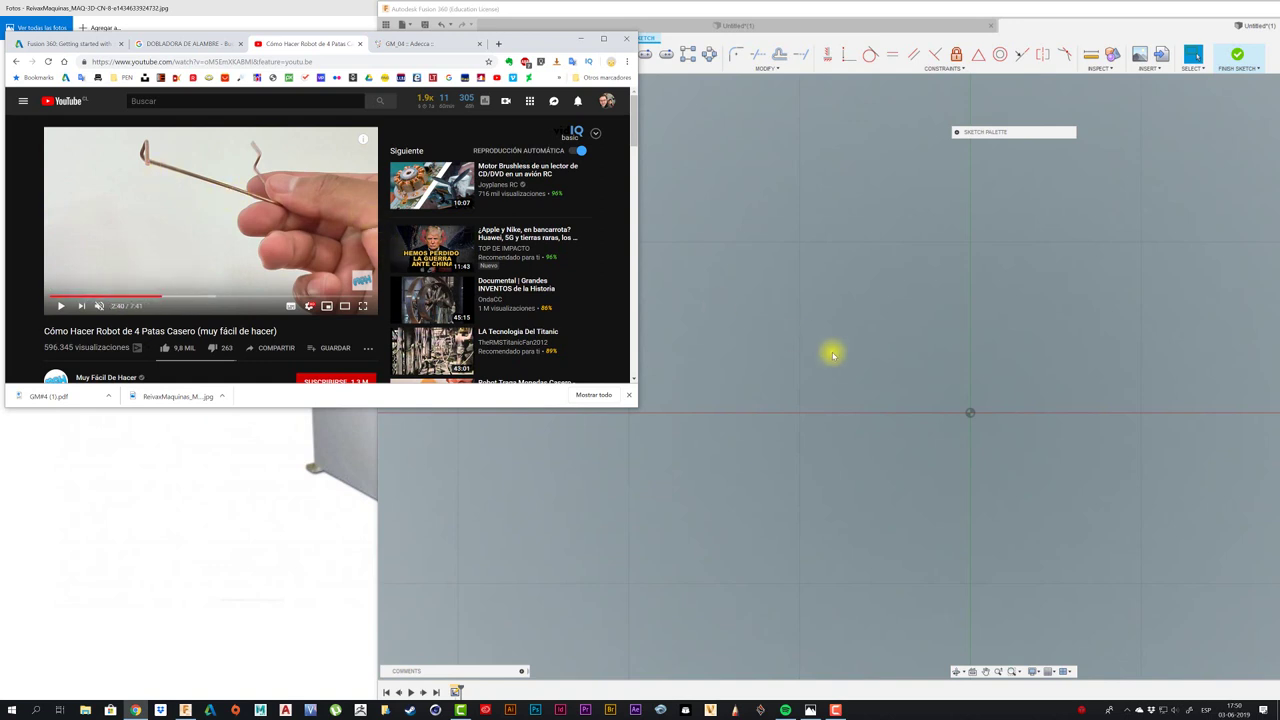
pyautogui.click(872, 377)
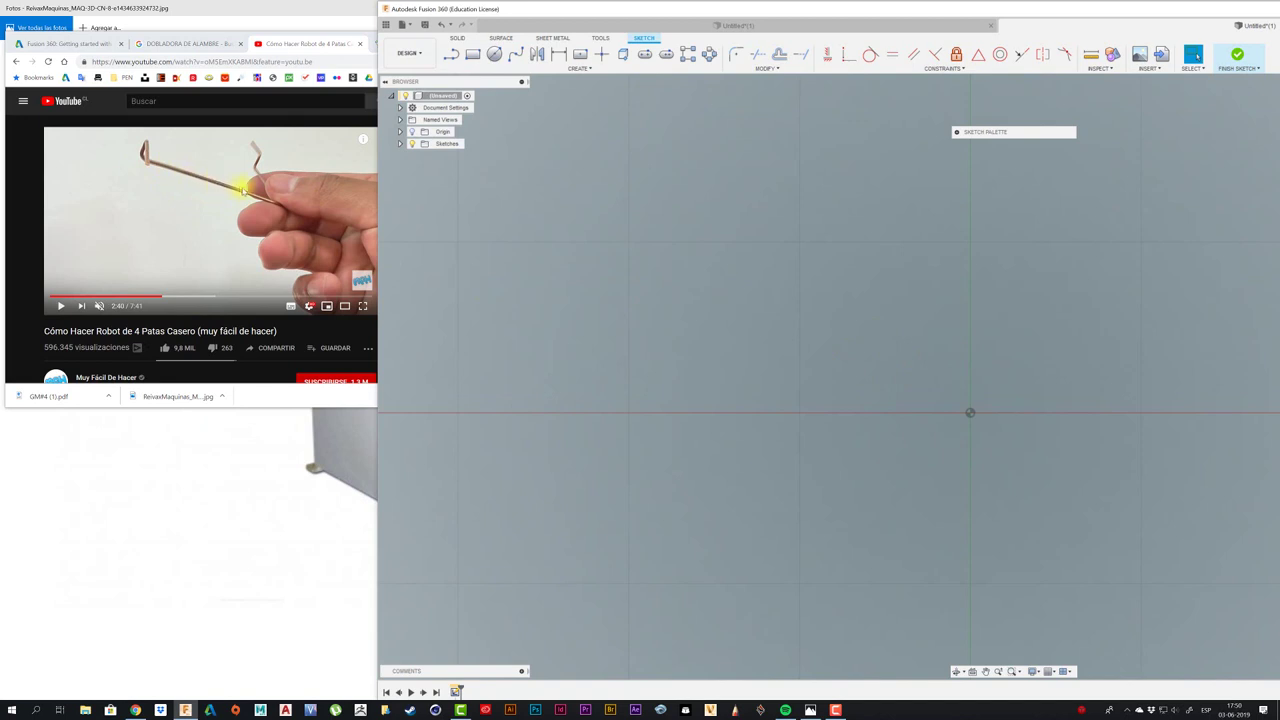
# - Draw the first leg lines: a horizontal, a vertical and two more corners in 3D
pyautogui.click(451, 56)
pyautogui.moveTo(986, 400); pyautogui.dragTo(645, 393, button='middle')
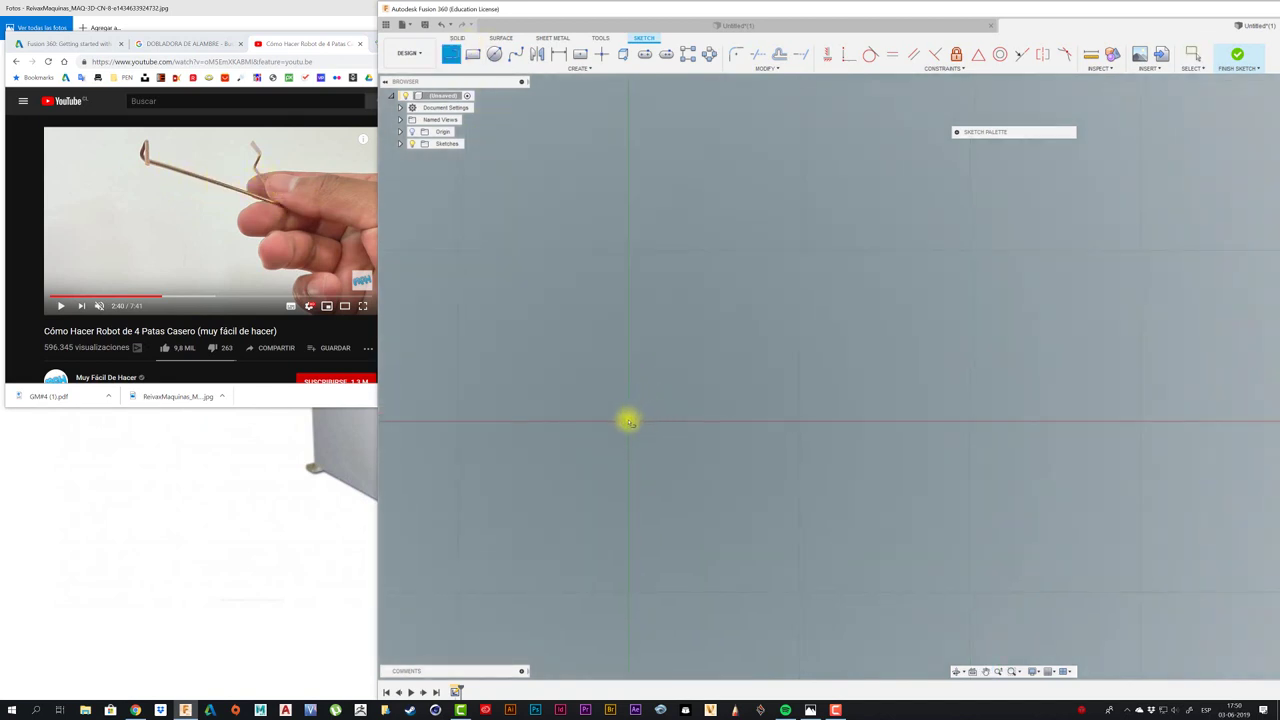
pyautogui.click(871, 421)
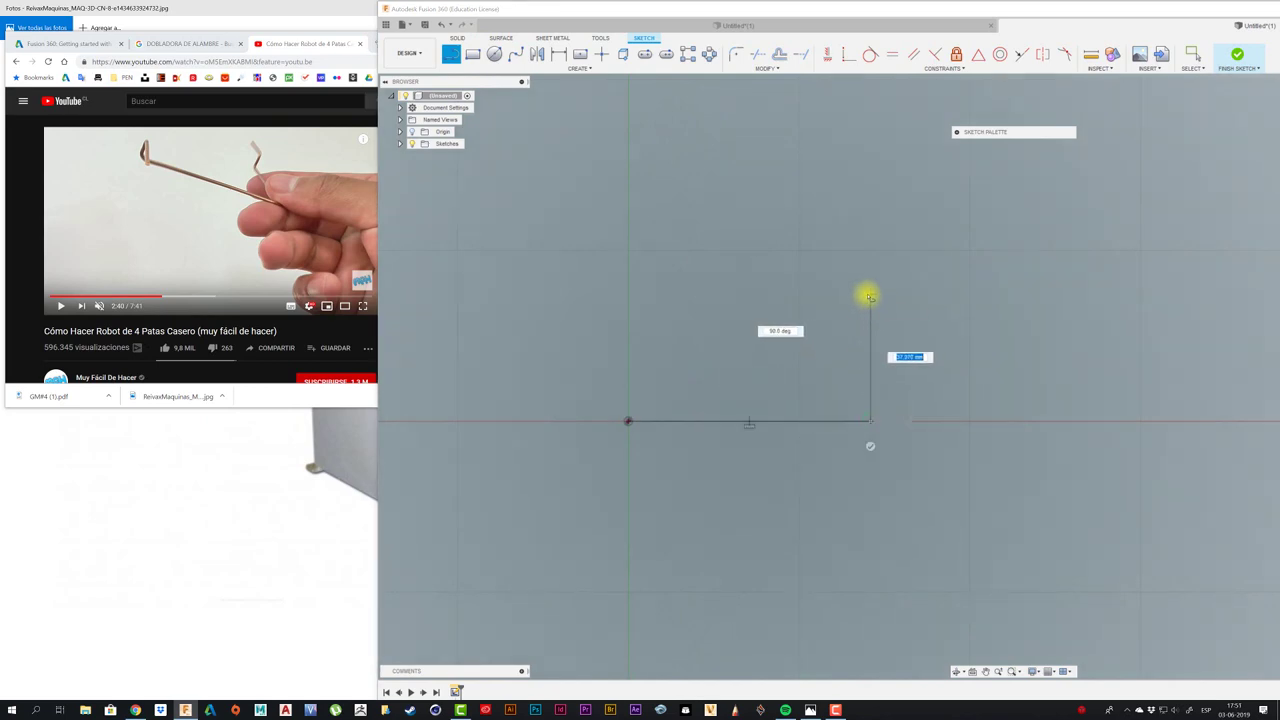
pyautogui.click(870, 296)
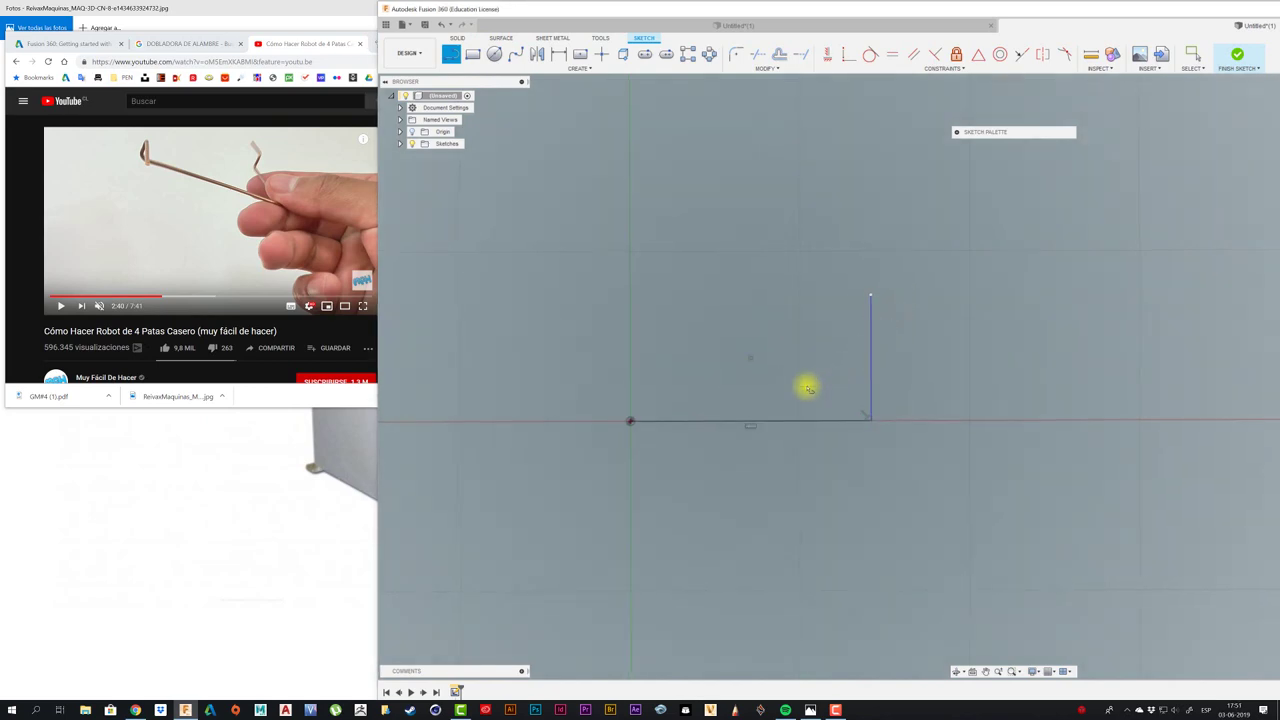
pyautogui.keyDown('shift'); pyautogui.moveTo(807, 388); pyautogui.dragTo(771, 340, button='middle'); pyautogui.keyUp('shift')
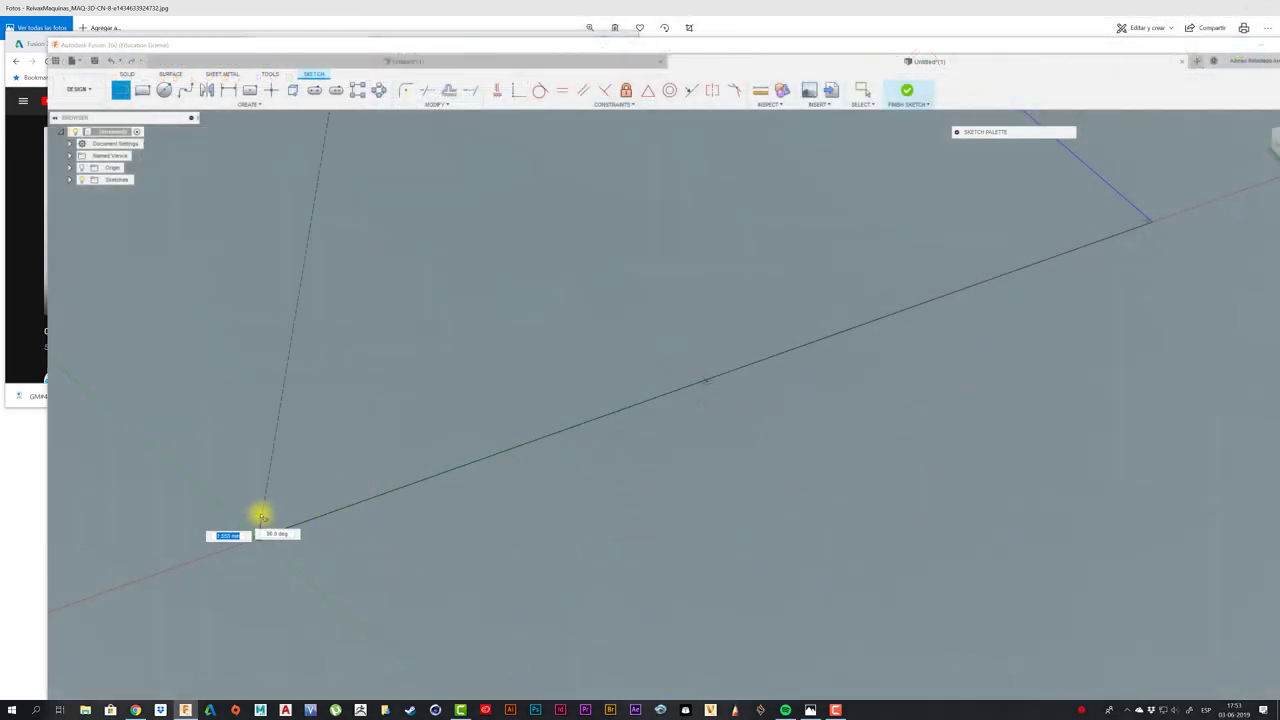
pyautogui.click(277, 427)
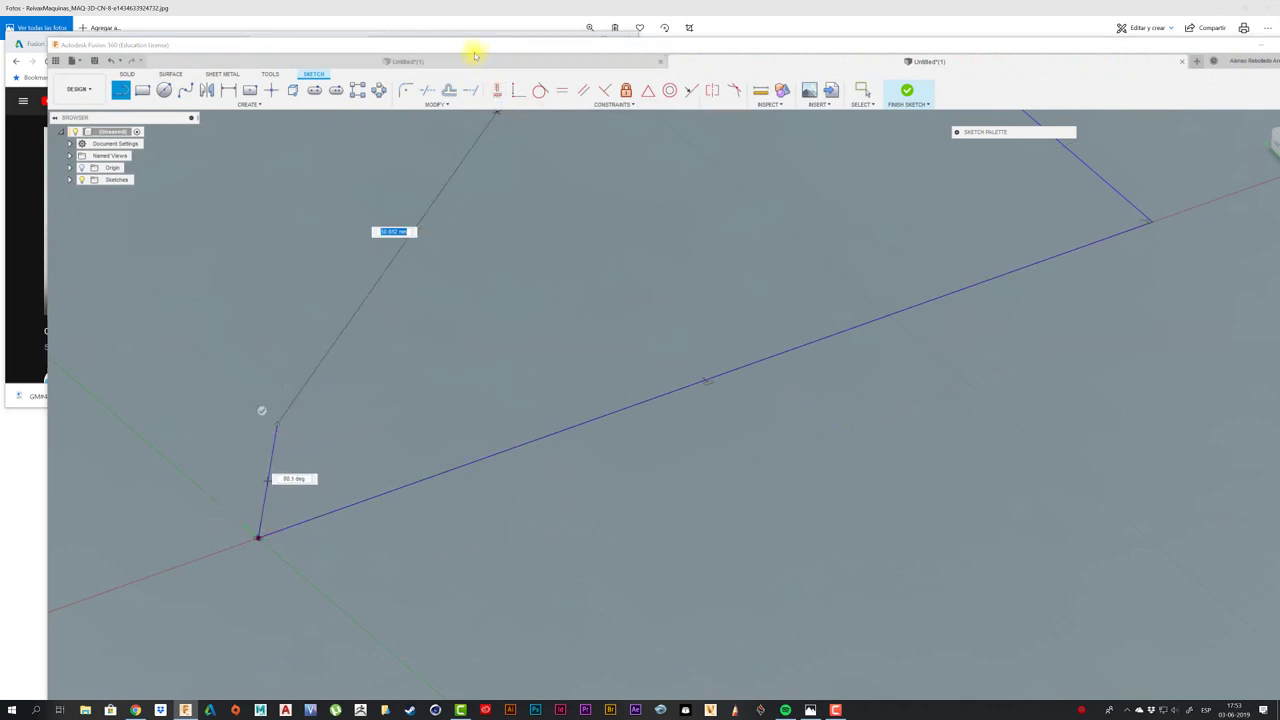
pyautogui.moveTo(474, 49)
pyautogui.mouseDown()
pyautogui.moveTo(831, 65)
pyautogui.moveTo(729, 57)
pyautogui.mouseUp()
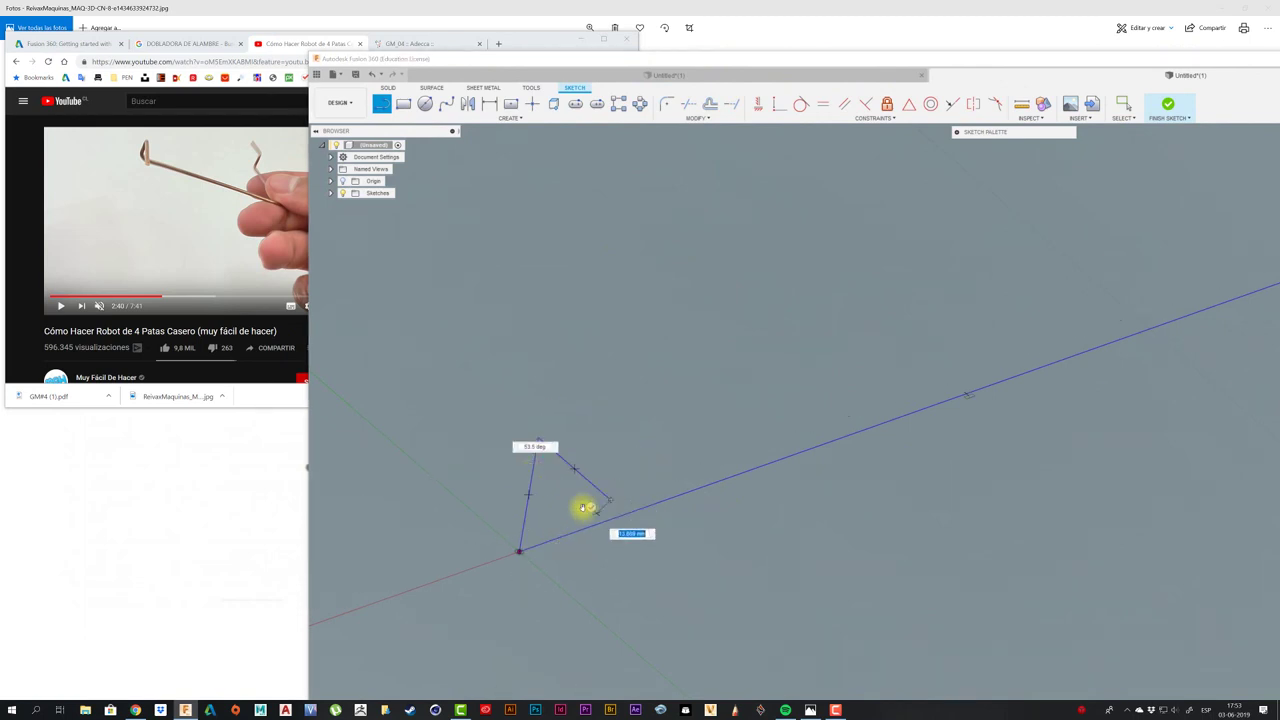
pyautogui.click(605, 499)
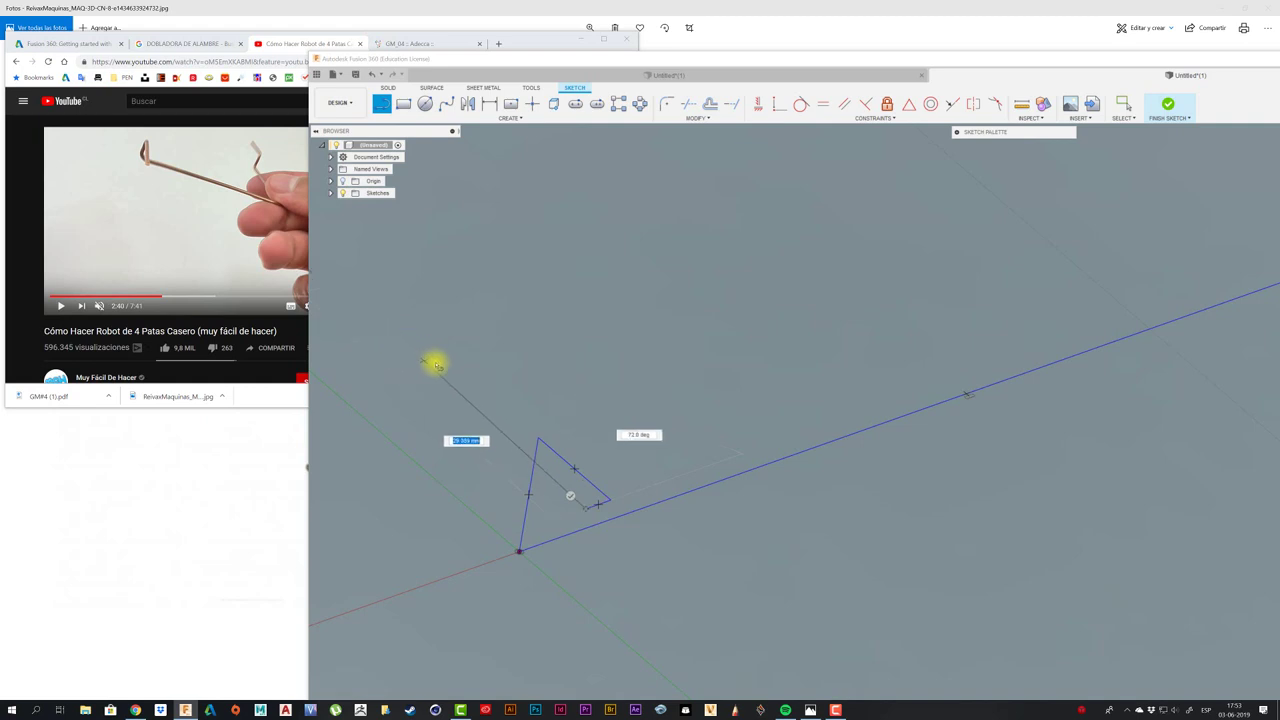
pyautogui.press('Escape')
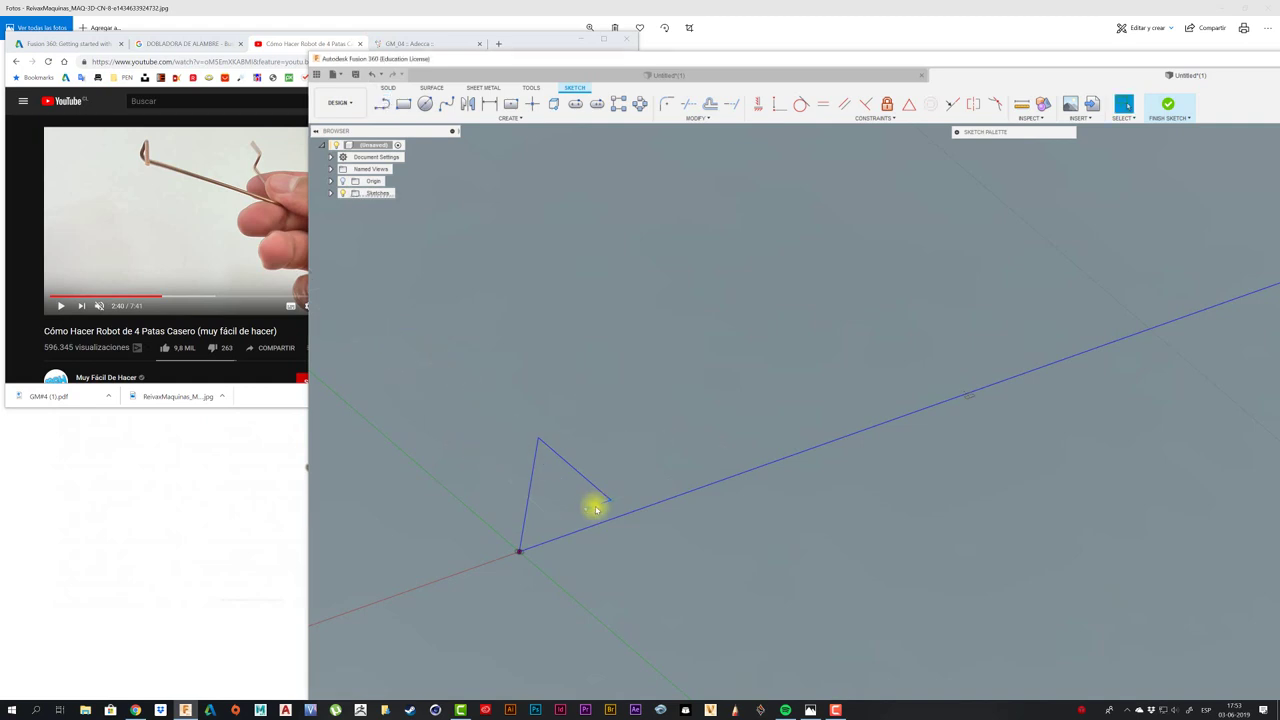
# - Continue the line chain from the path's end with short and upward segments to the final point
pyautogui.moveTo(728, 422); pyautogui.dragTo(516, 546, button='middle')
pyautogui.moveTo(592, 496)
pyautogui.mouseDown(button='middle')
pyautogui.moveTo(746, 511)
pyautogui.moveTo(751, 431)
pyautogui.moveTo(661, 453)
pyautogui.mouseUp(button='middle')
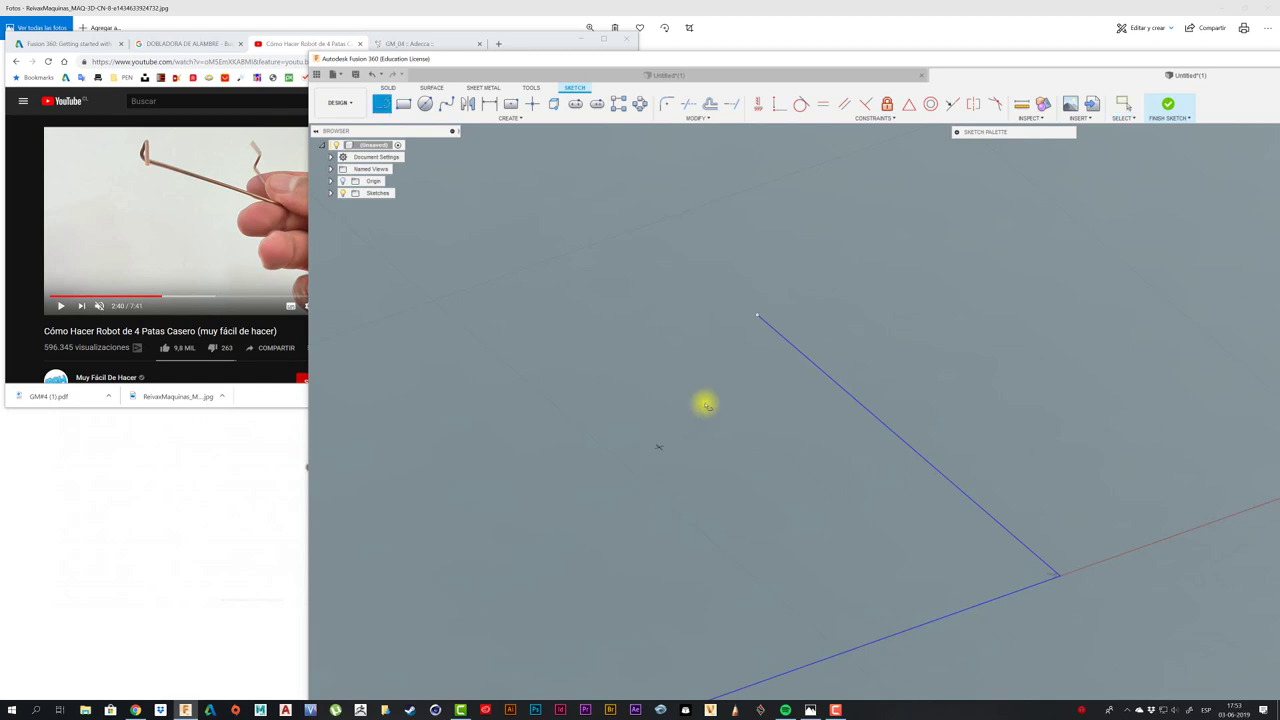
pyautogui.click(758, 317)
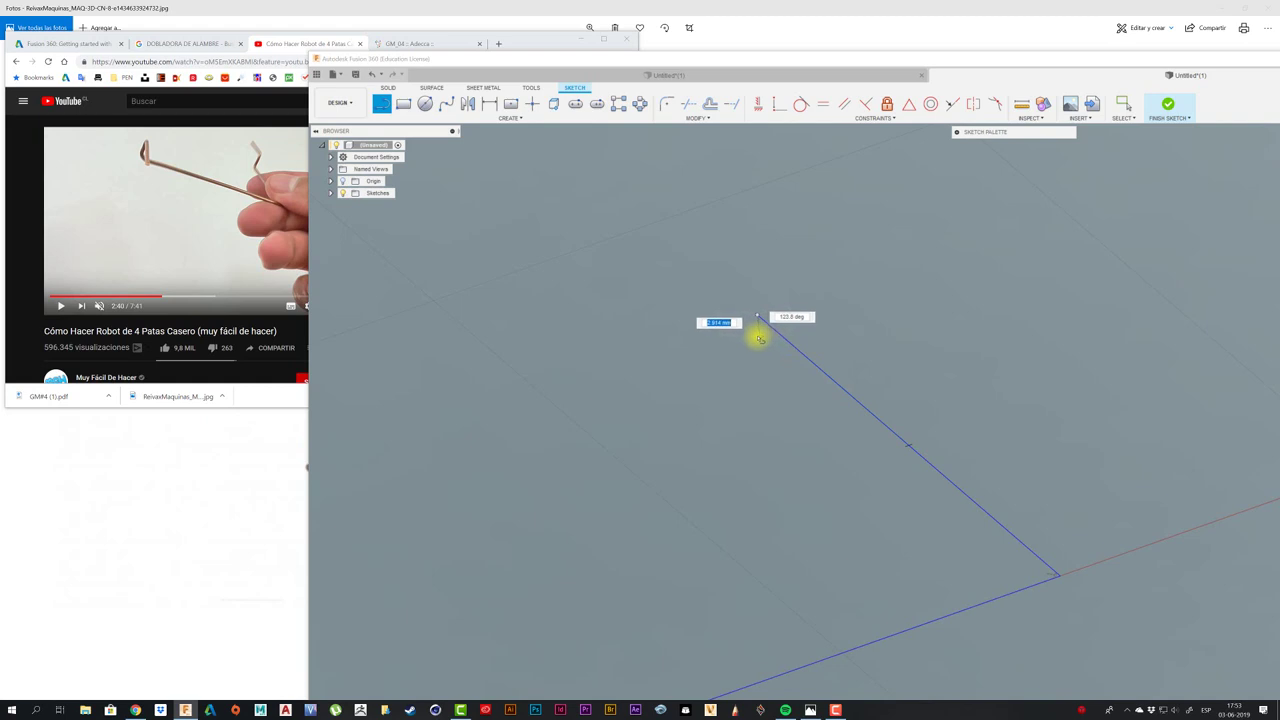
pyautogui.click(758, 318)
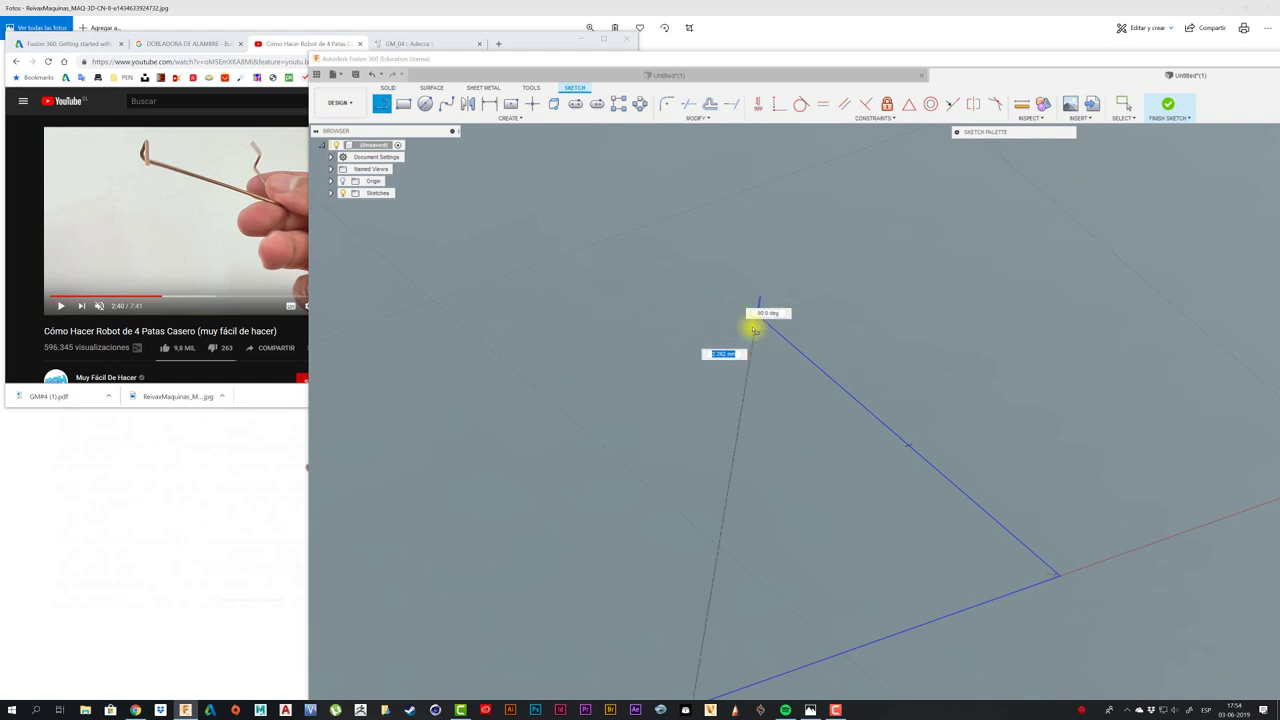
pyautogui.click(770, 236)
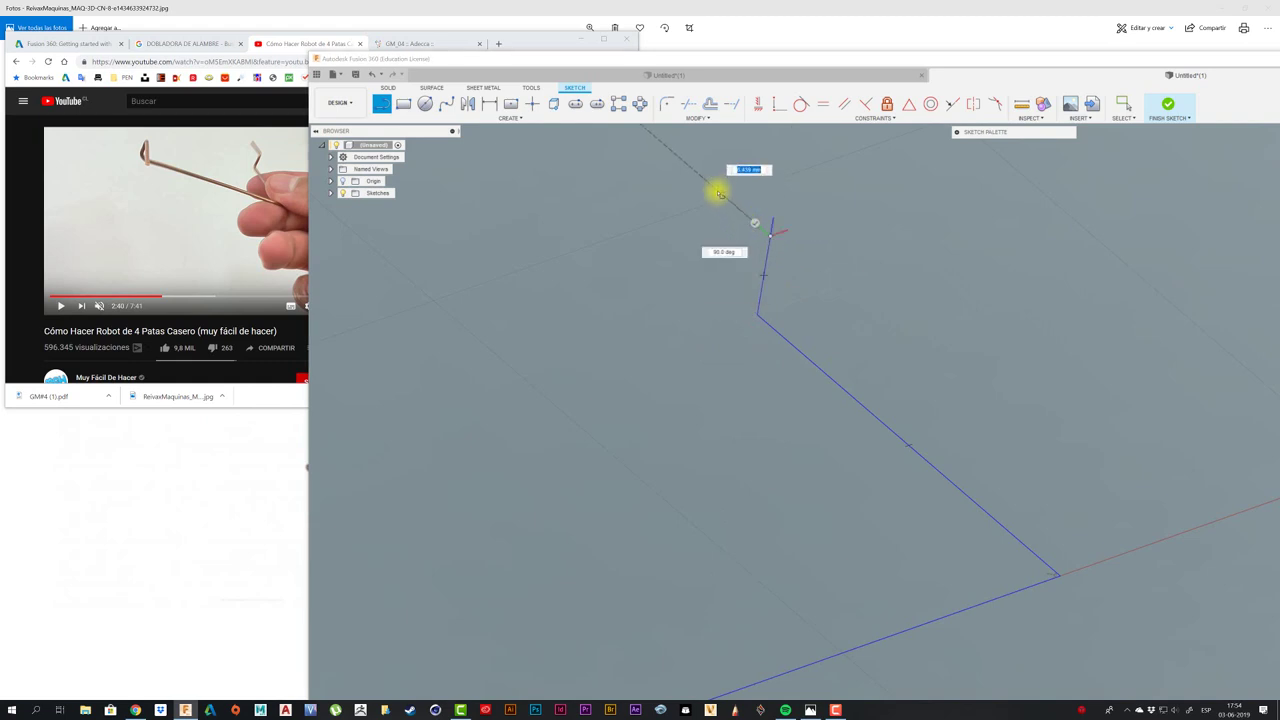
pyautogui.click(718, 193)
pyautogui.press('Escape')
# - Fillet the upper, lower-left and lower-right bends of the leg path with a 1.00 mm radius
pyautogui.scroll(-3, 555, 311)
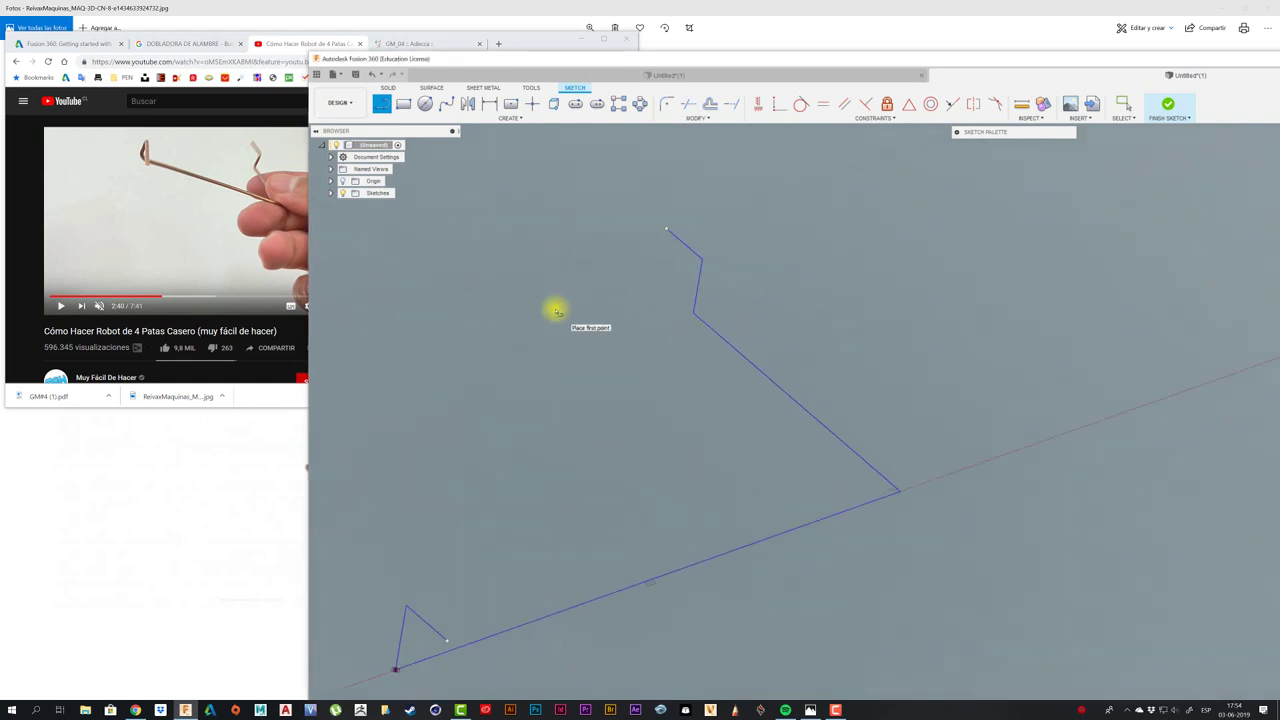
pyautogui.scroll(-2, 555, 311)
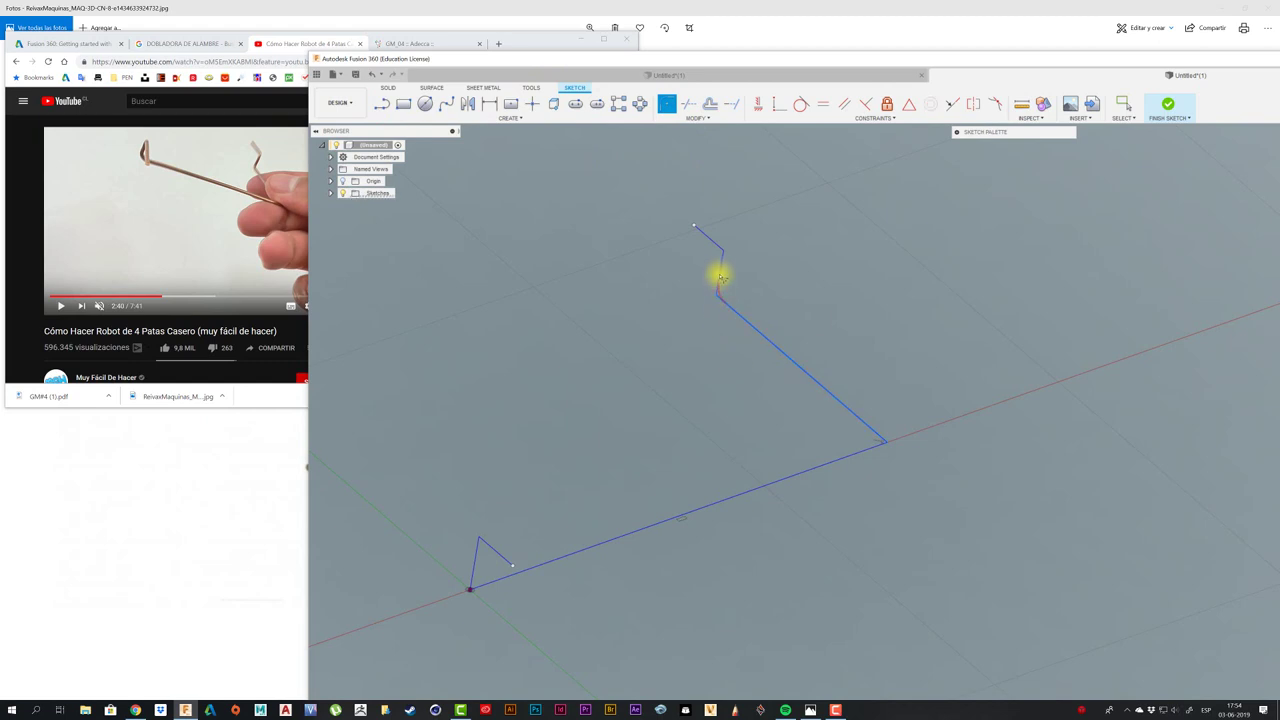
pyautogui.click(720, 278)
pyautogui.click(718, 246)
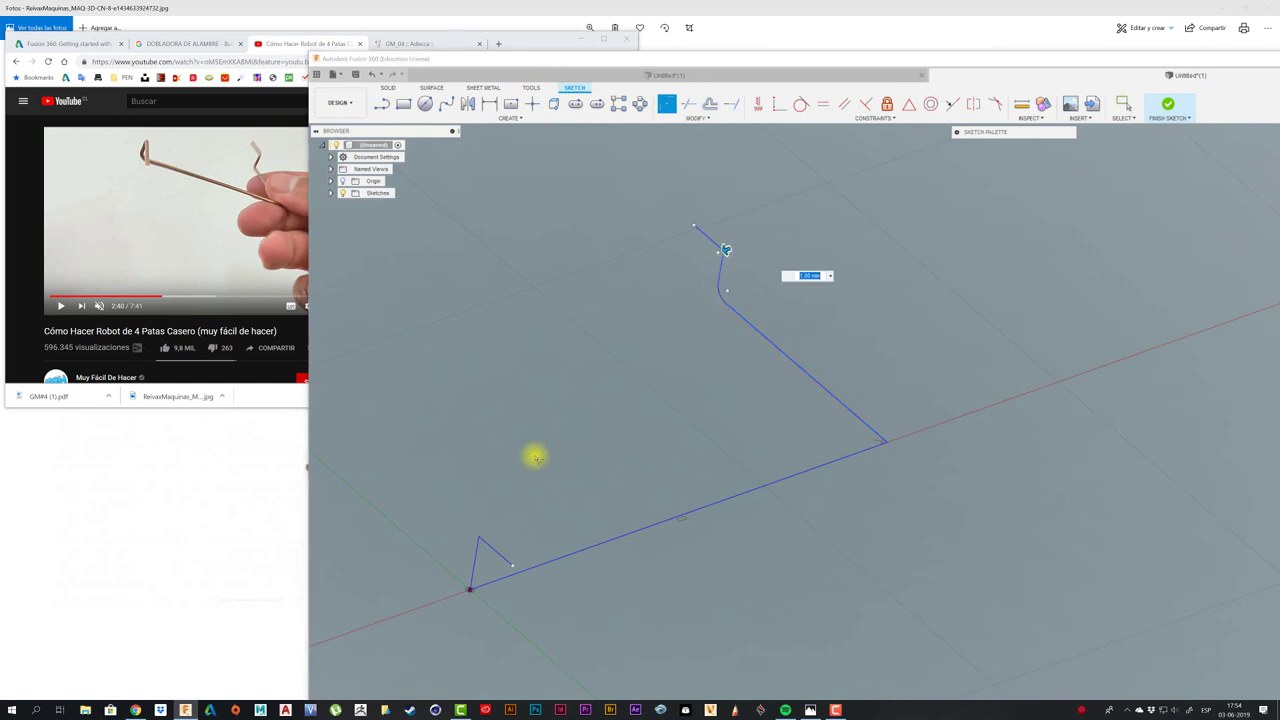
pyautogui.click(471, 577)
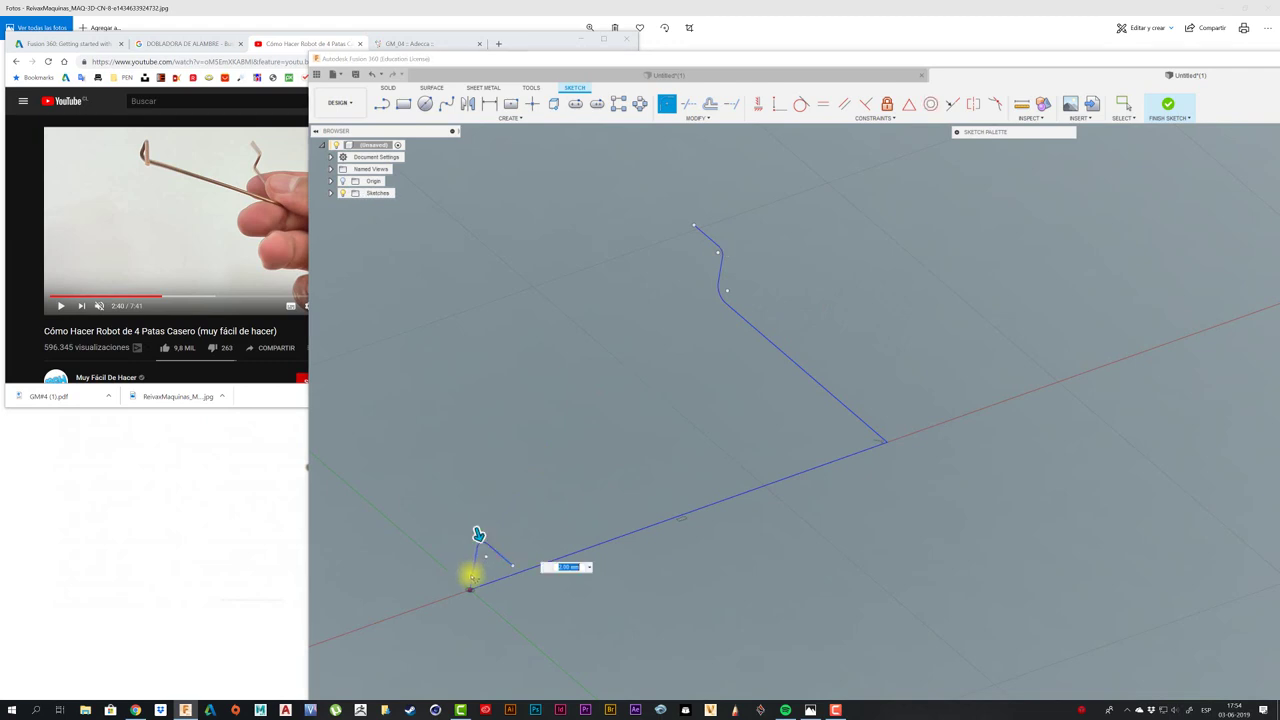
pyautogui.click(836, 460)
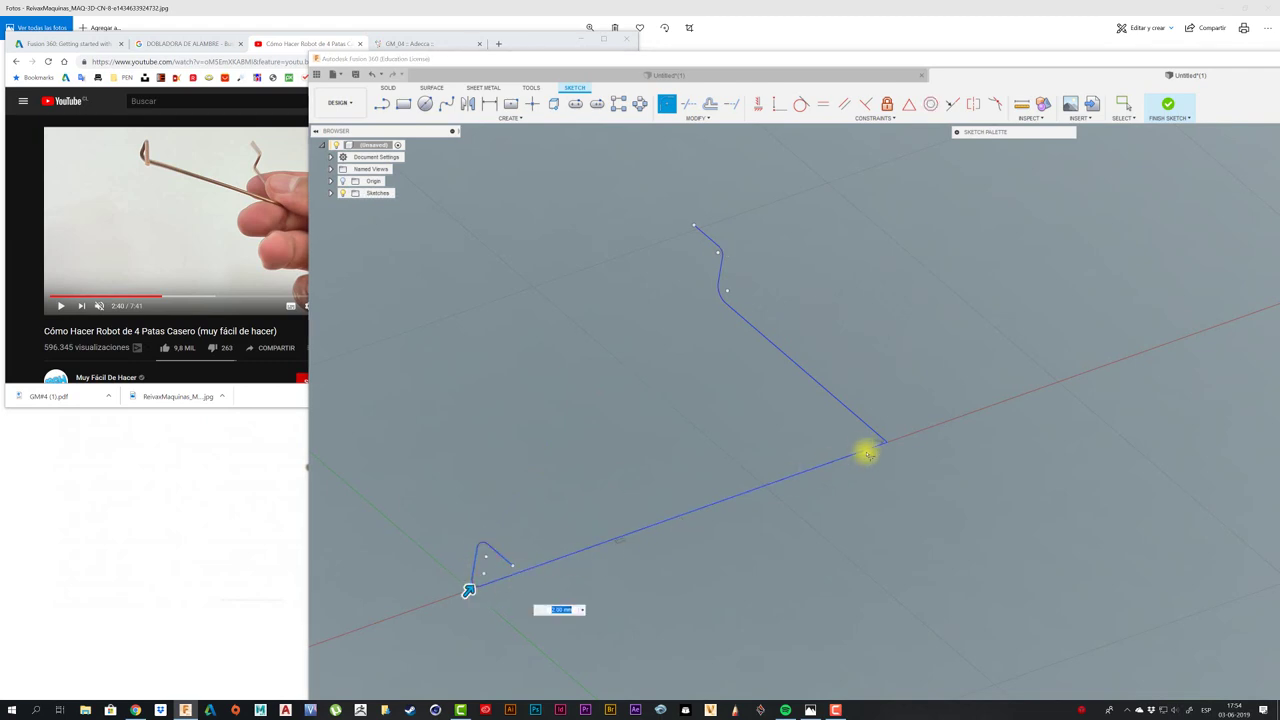
pyautogui.click(874, 434)
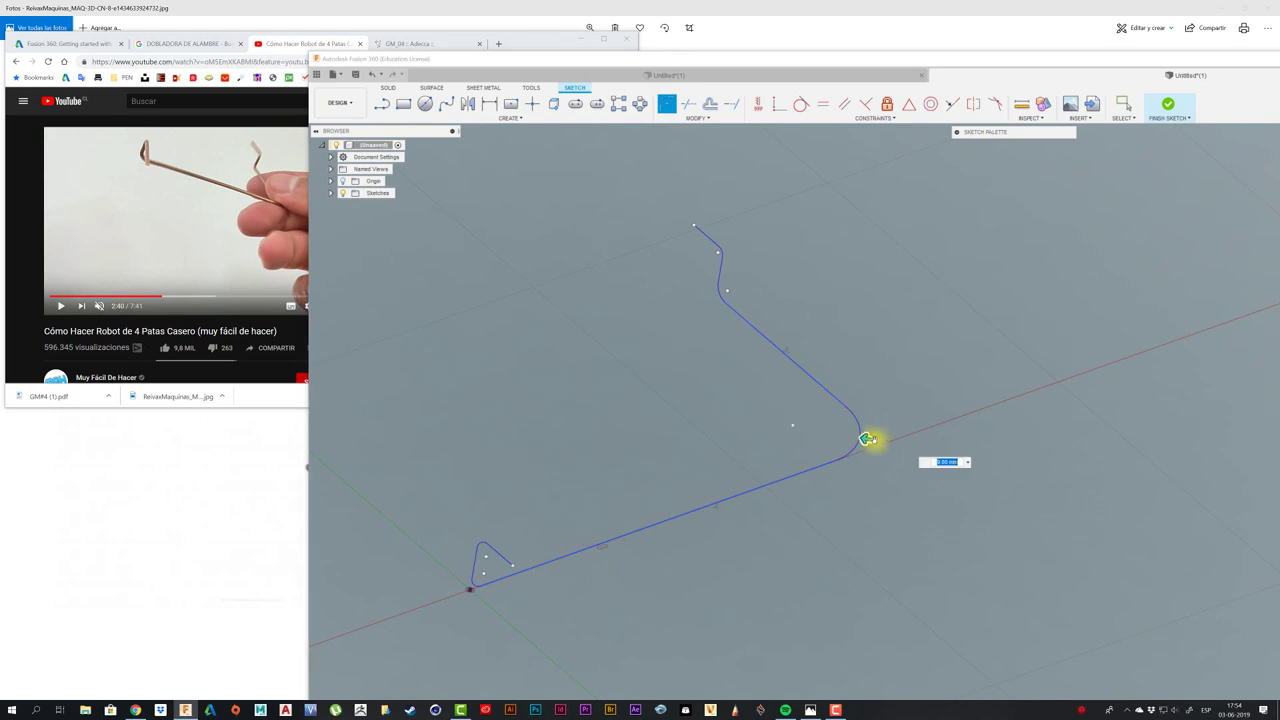
pyautogui.click(888, 442)
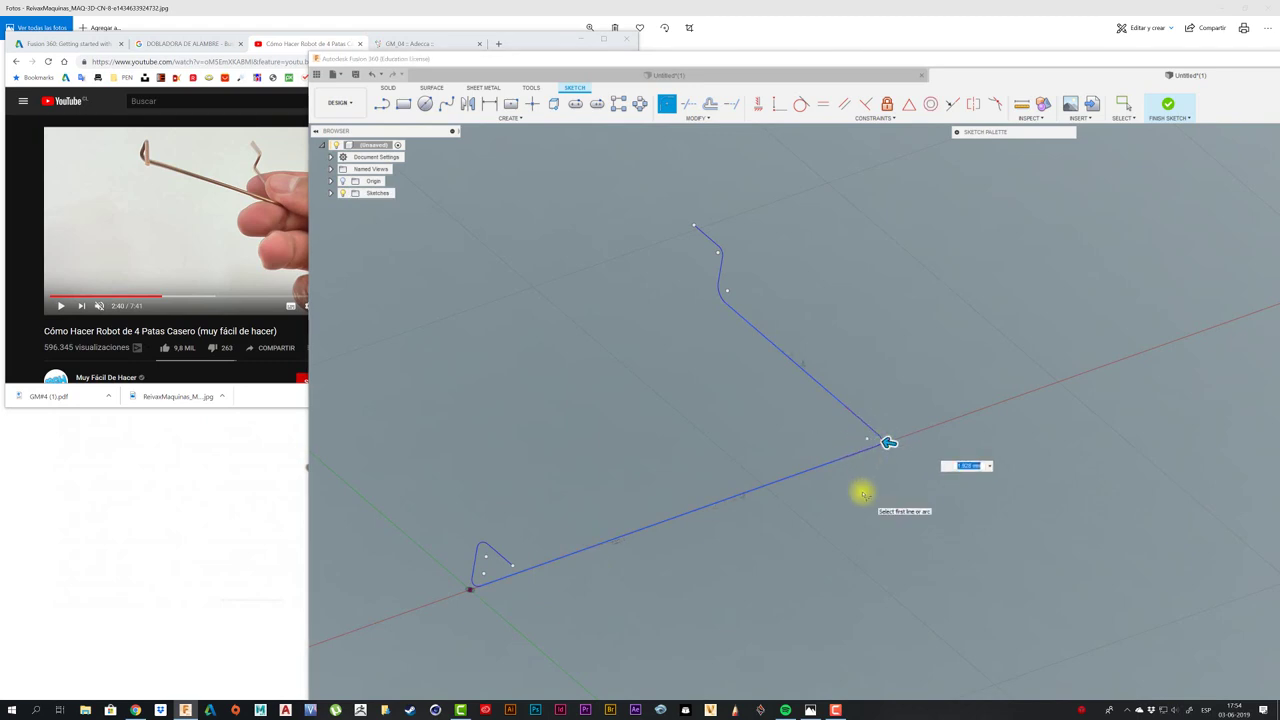
pyautogui.press('Return')
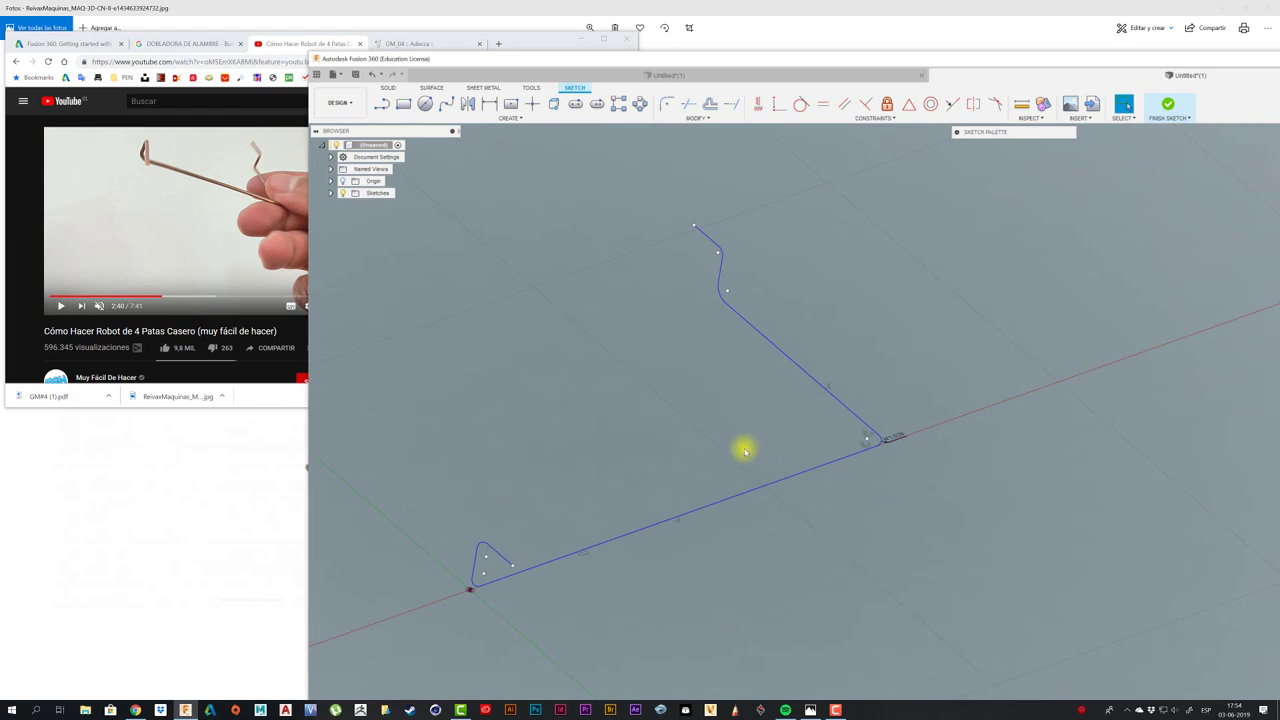
pyautogui.moveTo(745, 451)
pyautogui.keyDown('shift'); pyautogui.mouseDown(button='middle')
pyautogui.moveTo(723, 257)
pyautogui.moveTo(1106, 117)
pyautogui.mouseUp(button='middle'); pyautogui.keyUp('shift')
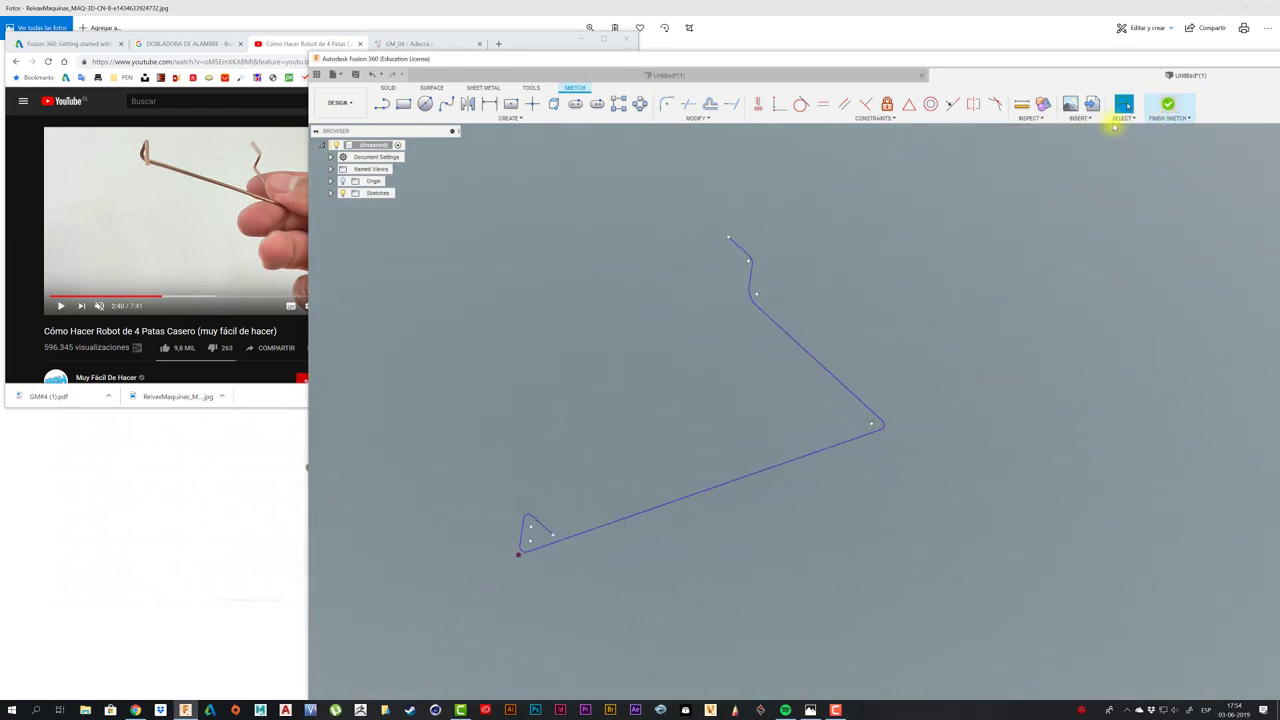
# - Finish the sketch and start a pipe along the filleted leg path
pyautogui.click(1168, 108)
pyautogui.click(240, 120)
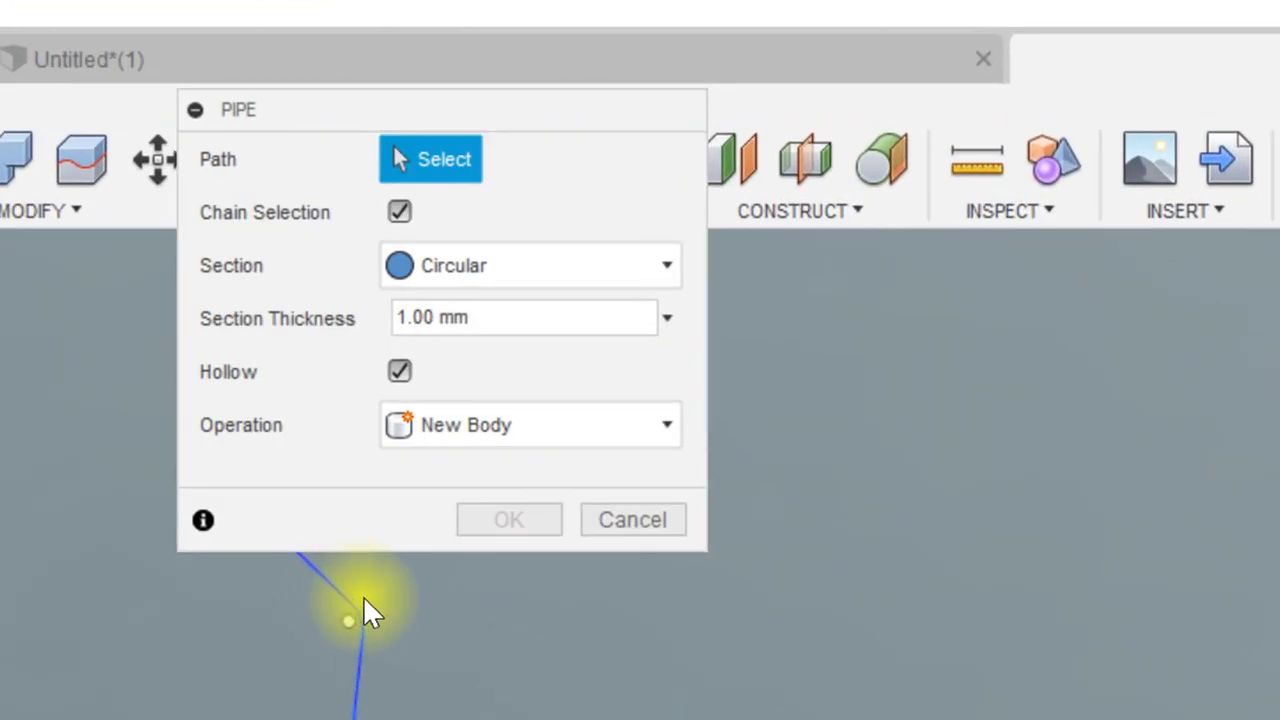
pyautogui.click(363, 600)
pyautogui.click(380, 423)
pyautogui.write('0.2')
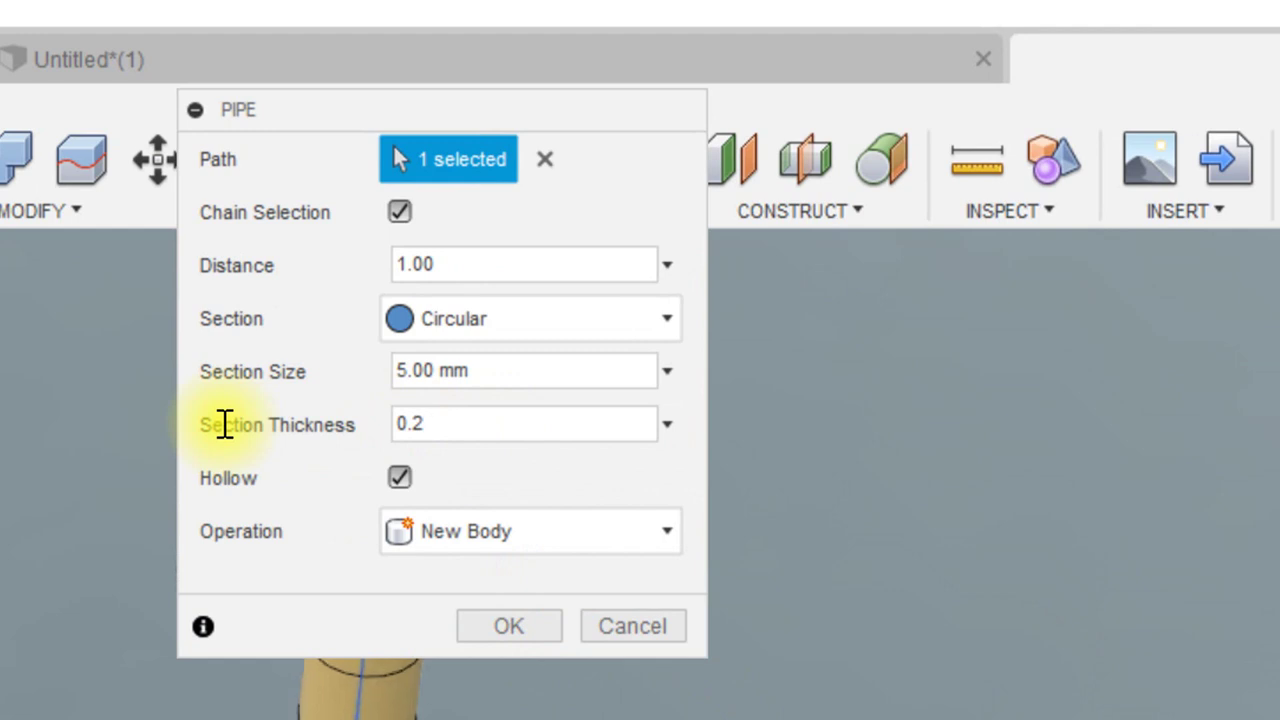
# - Make the pipe solid, not hollow, with a 1 mm section, then compare it to the video
pyautogui.click(376, 423)
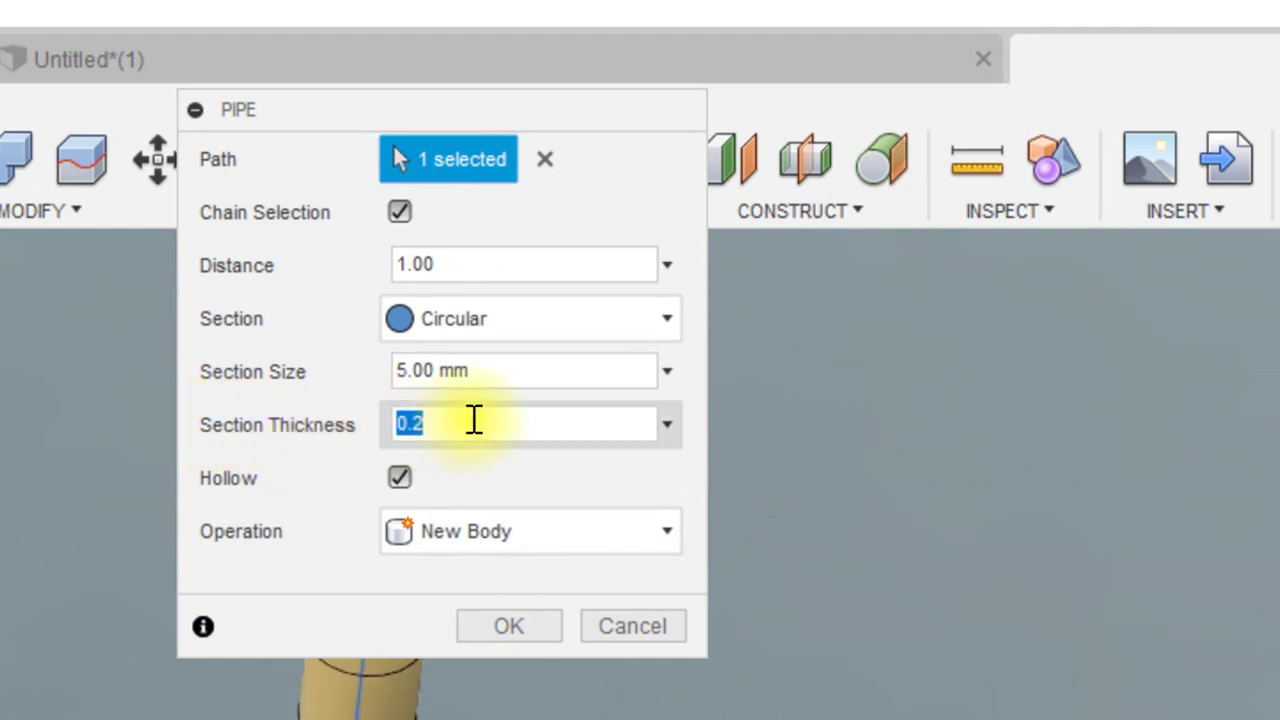
pyautogui.click(508, 371)
pyautogui.click(400, 478)
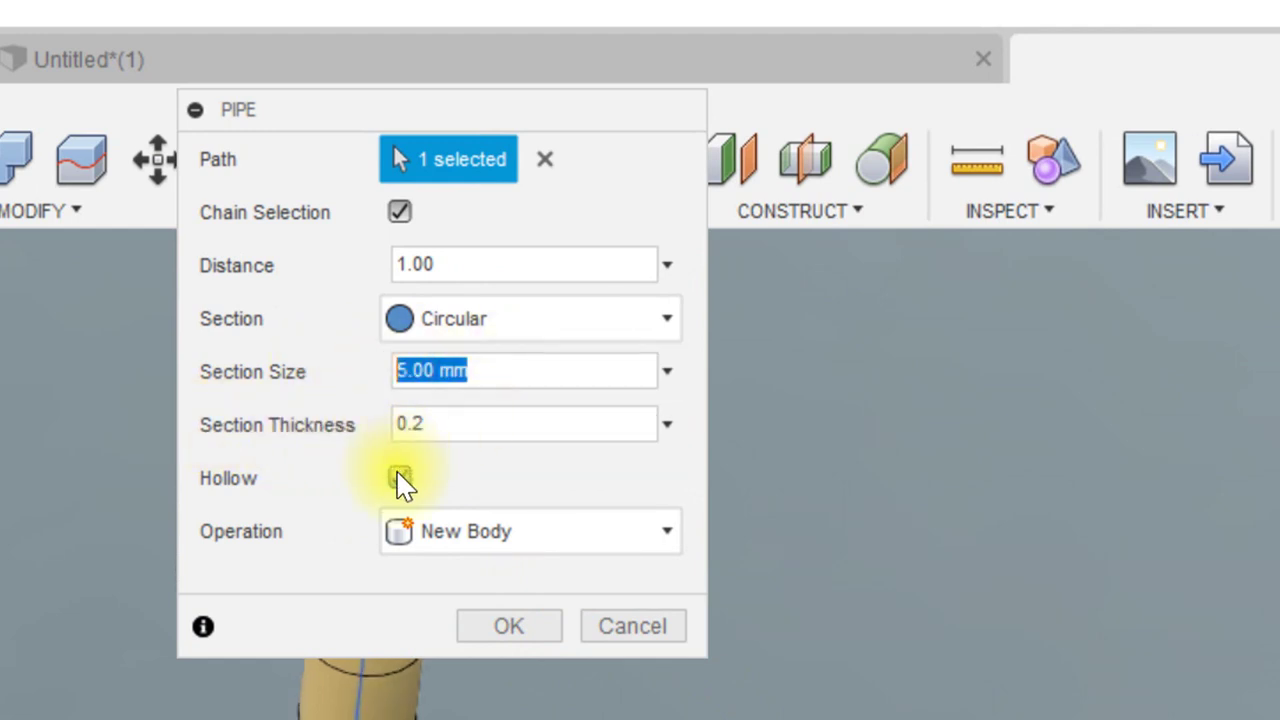
pyautogui.click(400, 478)
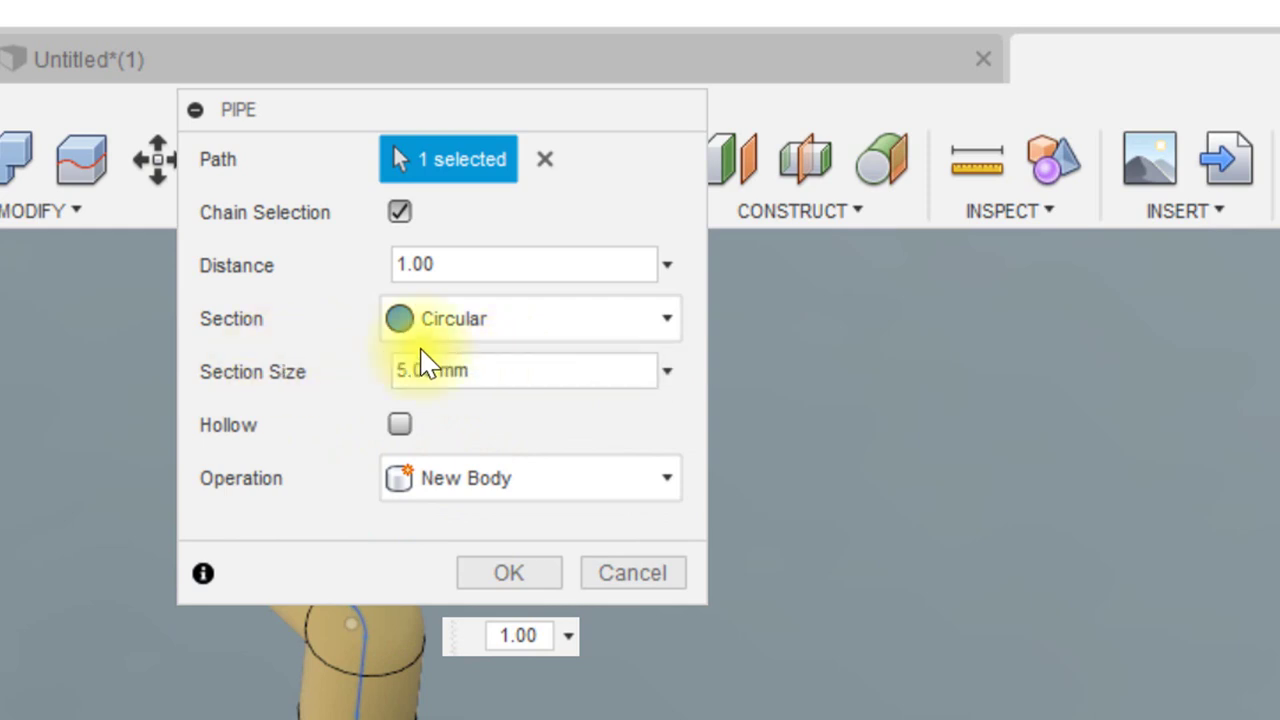
pyautogui.click(540, 369)
pyautogui.write('1')
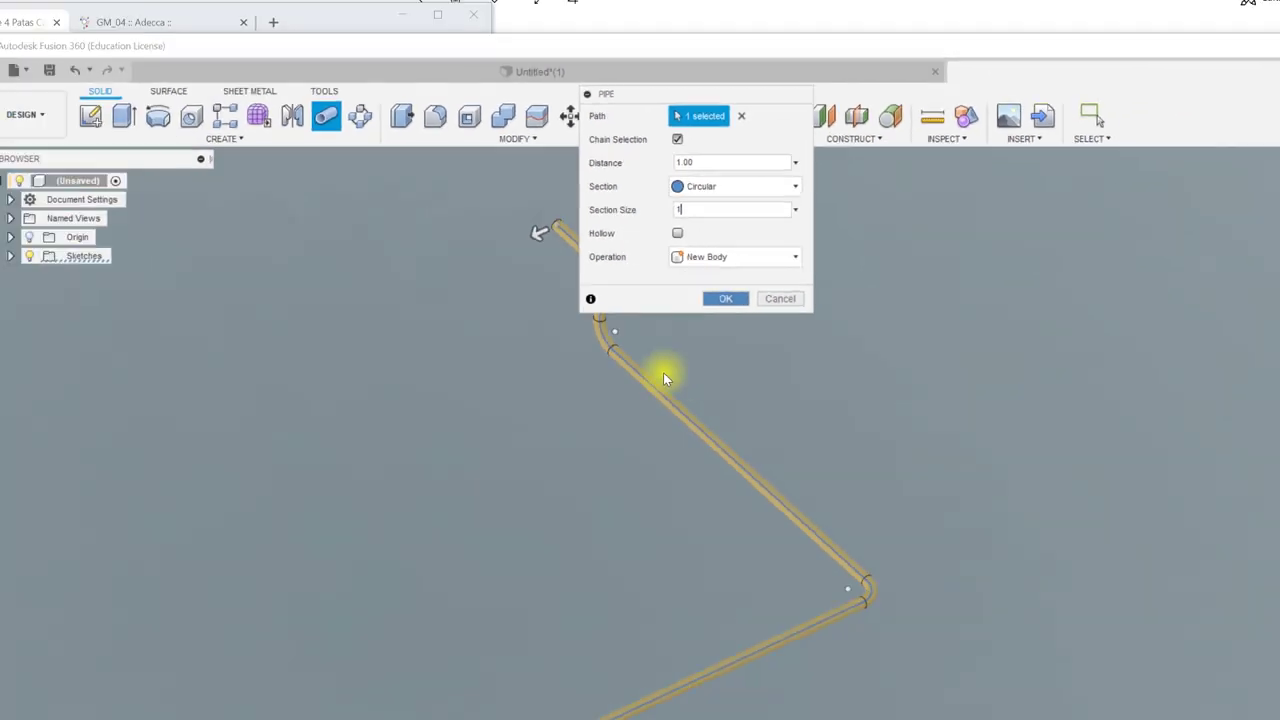
pyautogui.press('Return')
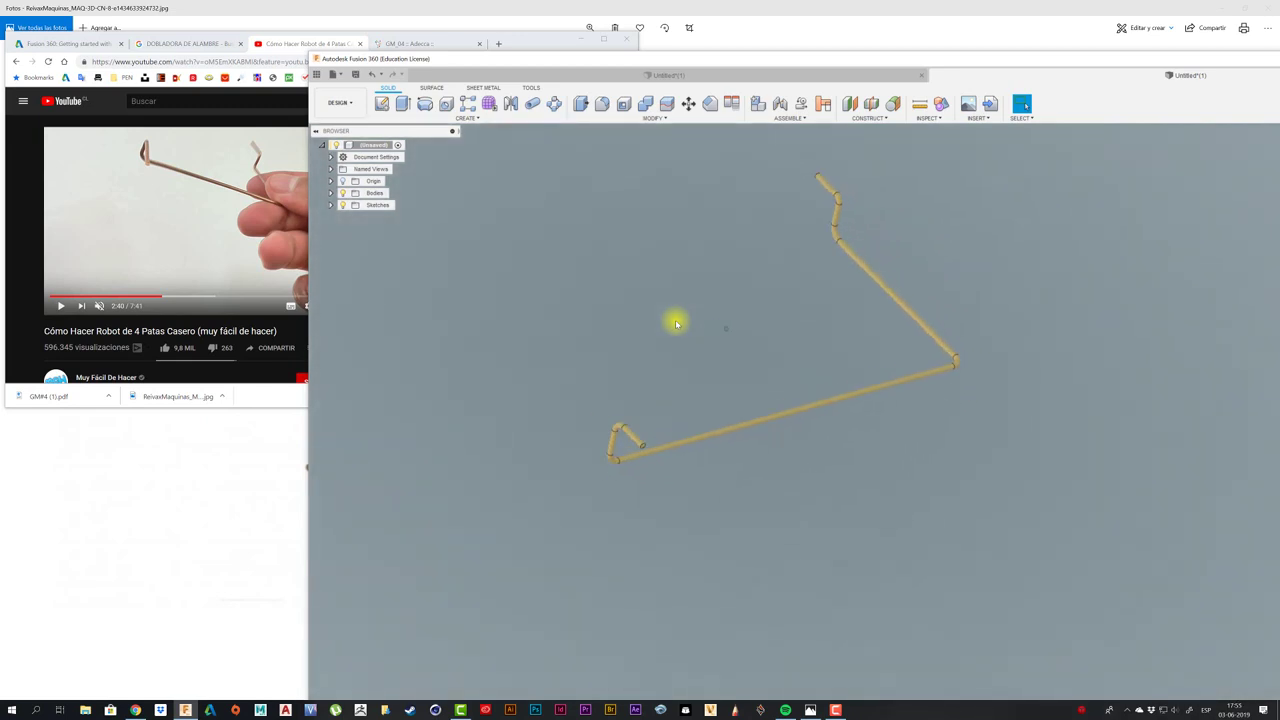
pyautogui.click(430, 38)
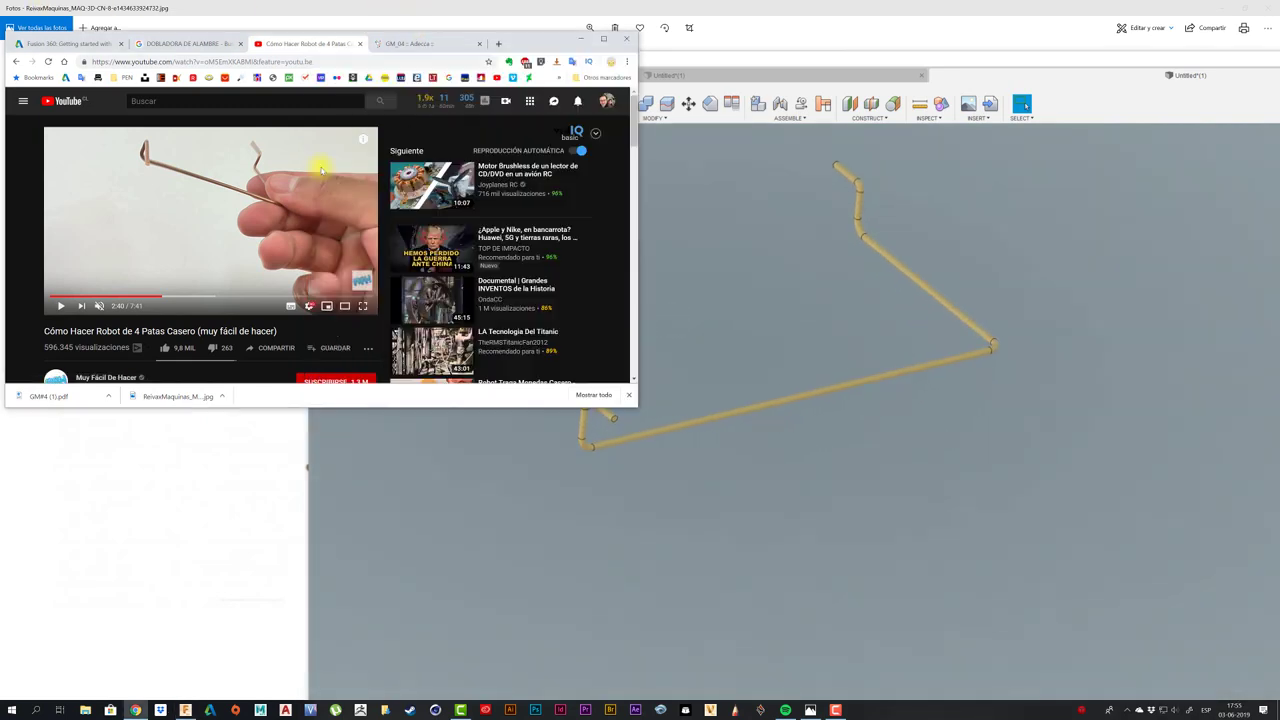
pyautogui.click(725, 297)
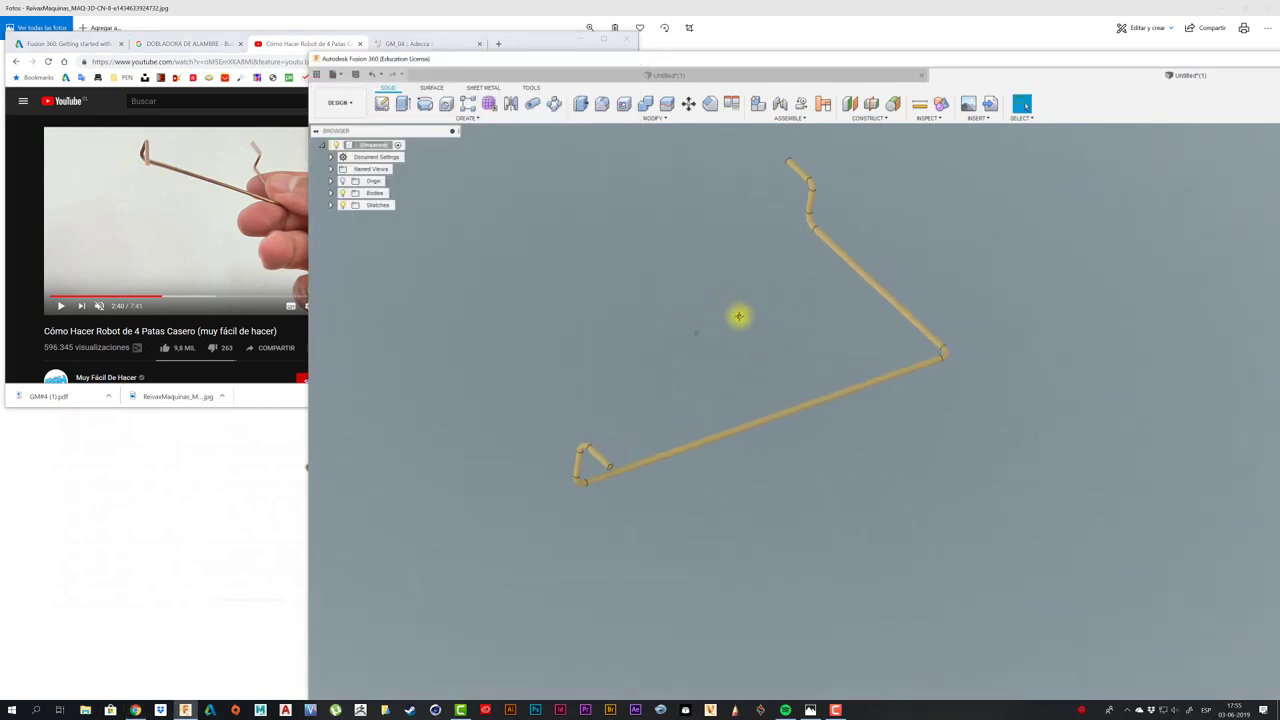